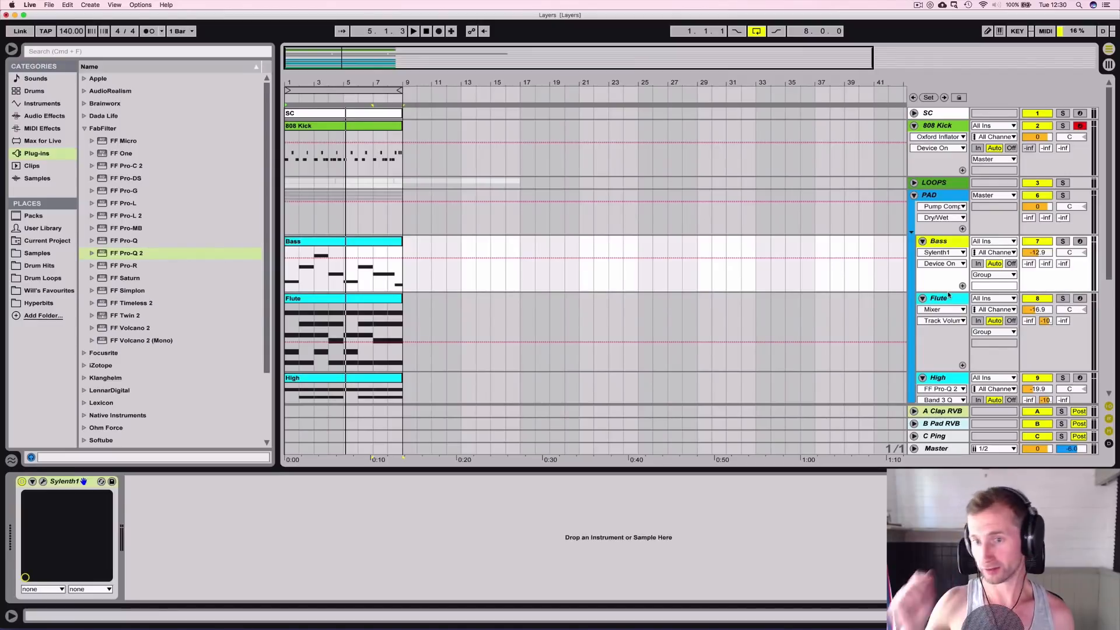
Step: Inspect the device chains of the Flute and High tracks and hide the browser
click(946, 299)
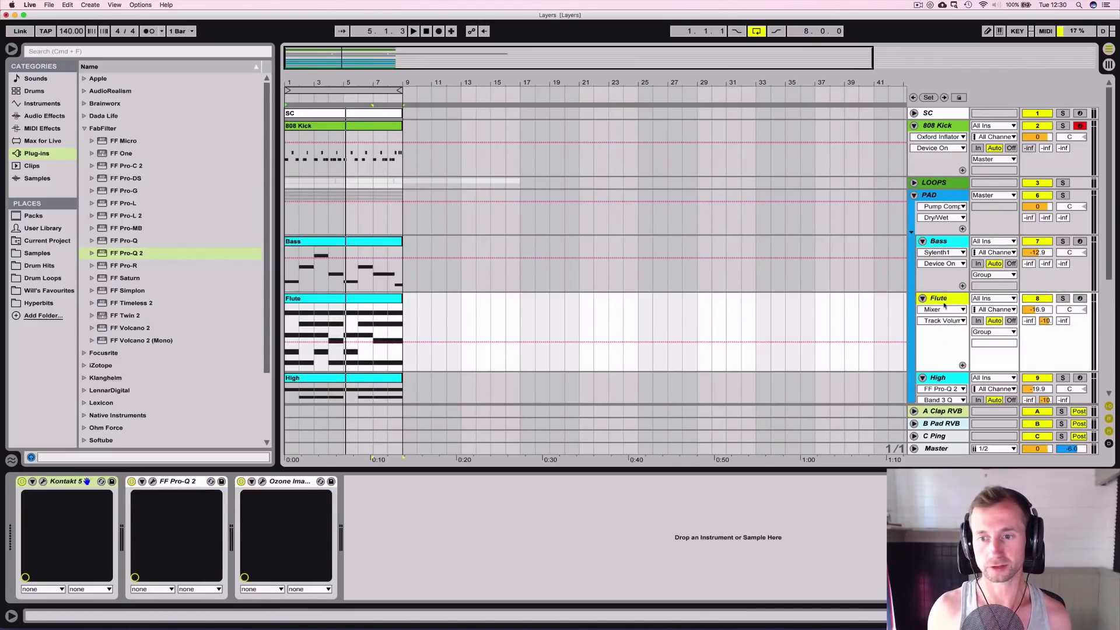
click(940, 381)
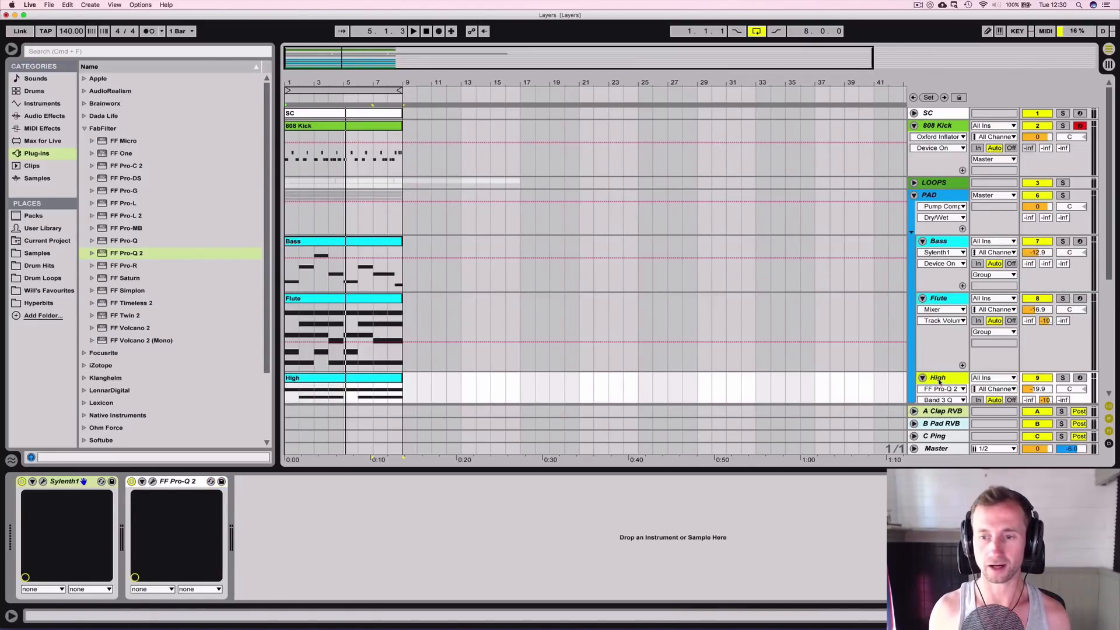
click(10, 51)
Step: Switch off the Glue Compressor and the Pump Compressor on the PAD group
click(959, 193)
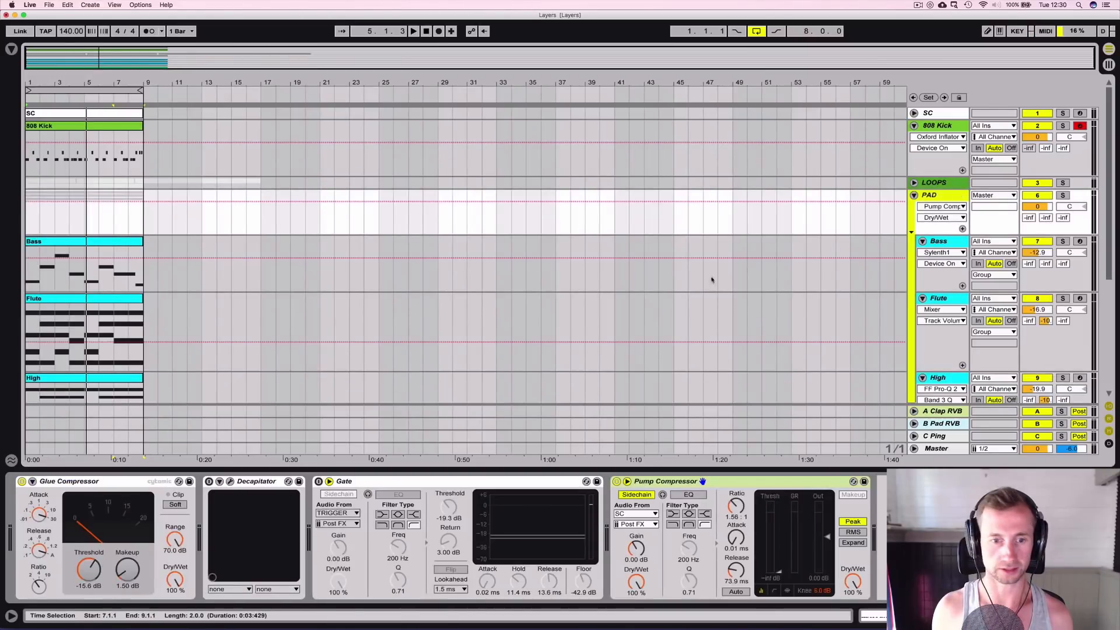
click(22, 482)
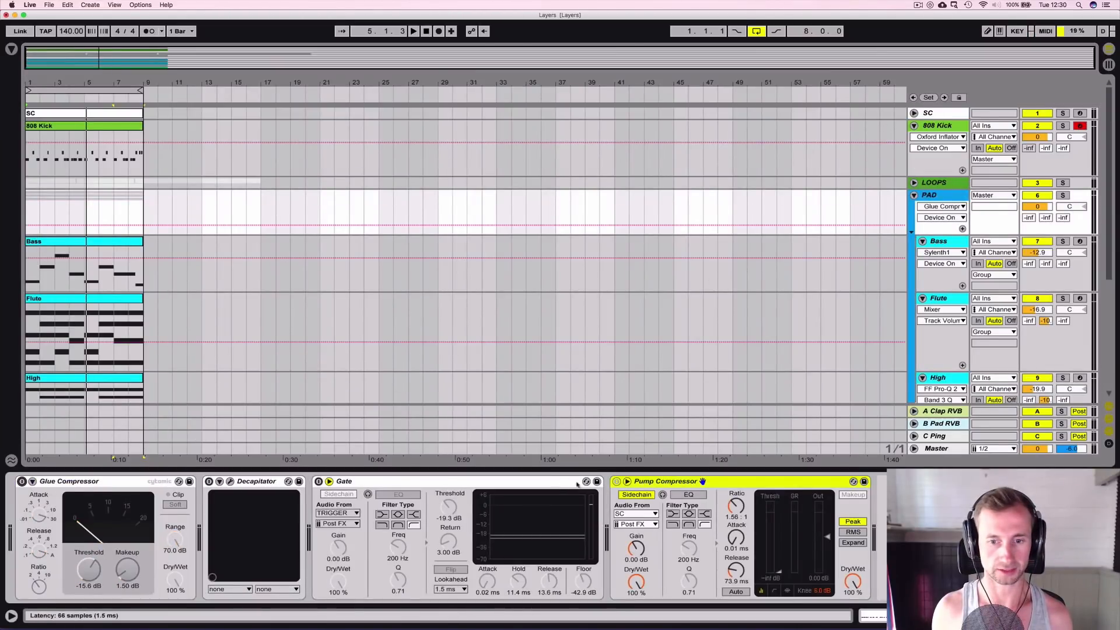
click(617, 482)
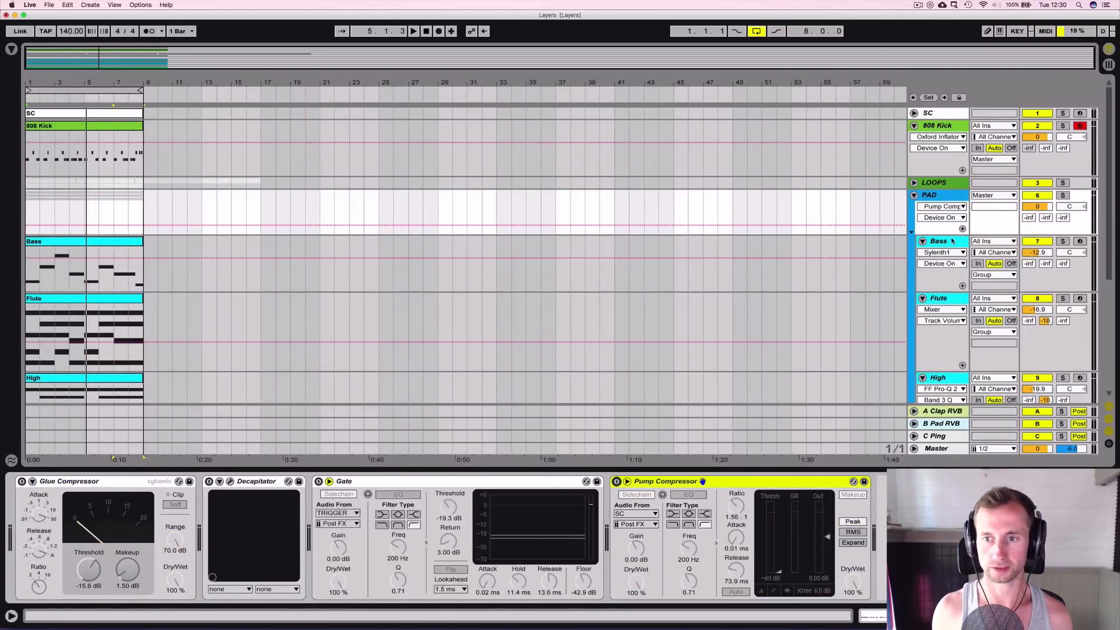
Step: Open the Flute clip's notes, play the loop briefly and solo the PAD group
click(952, 241)
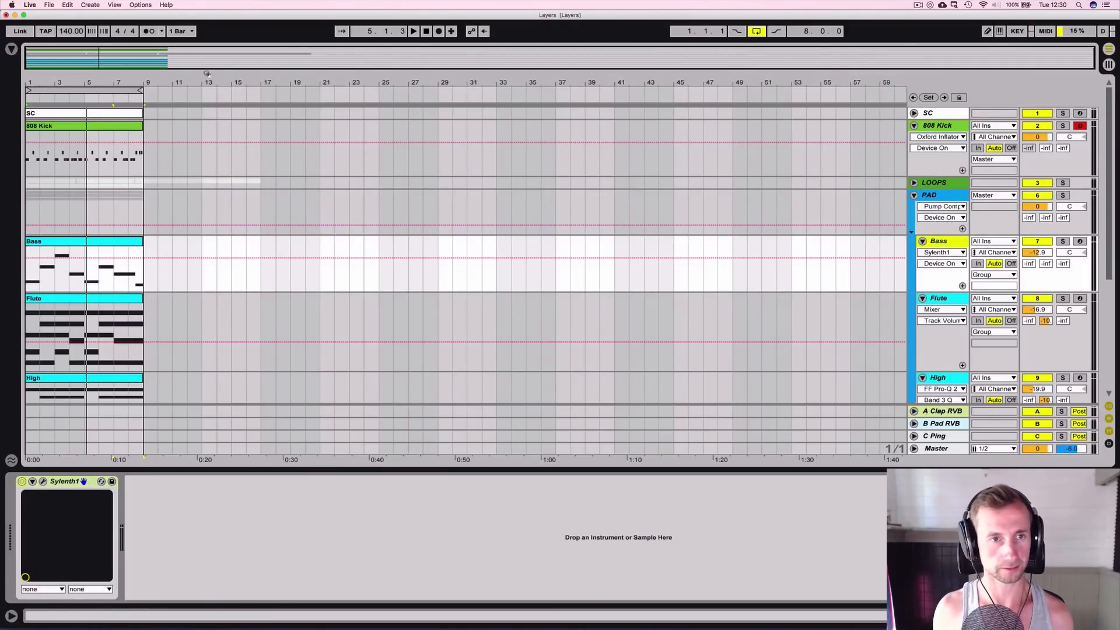
drag(207, 74, 371, 76)
double_click(198, 300)
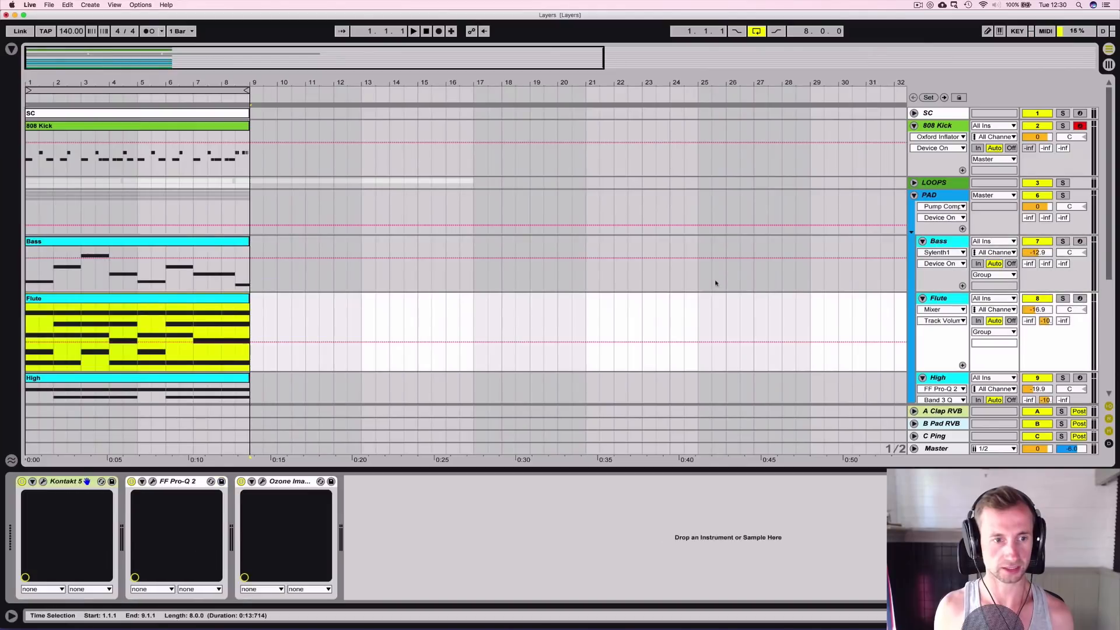
key(space)
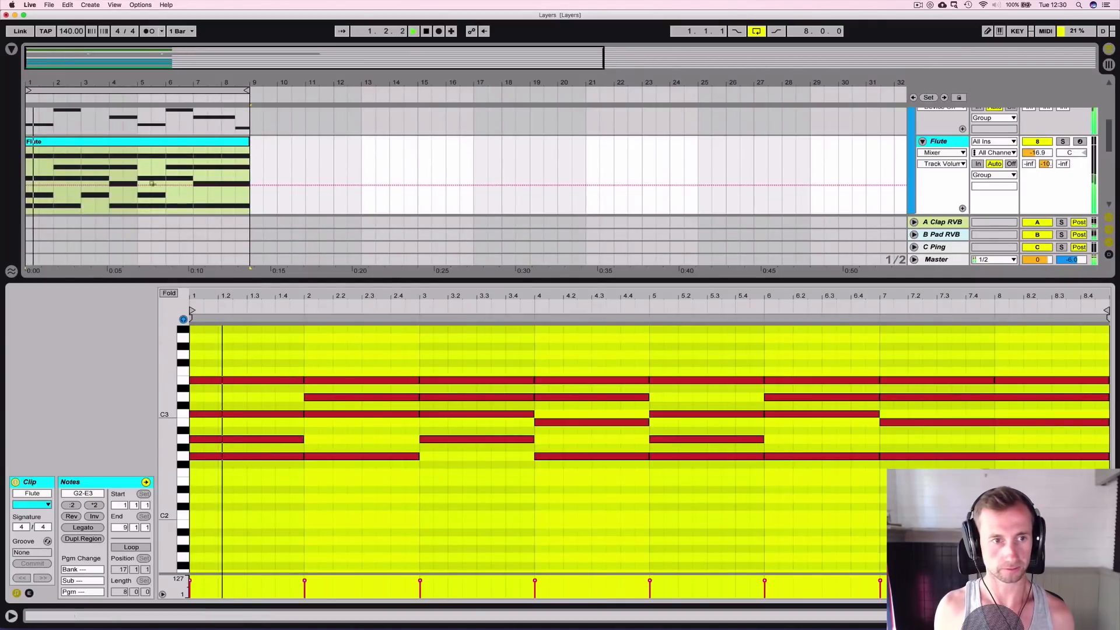
scroll(1061, 176, up, 6)
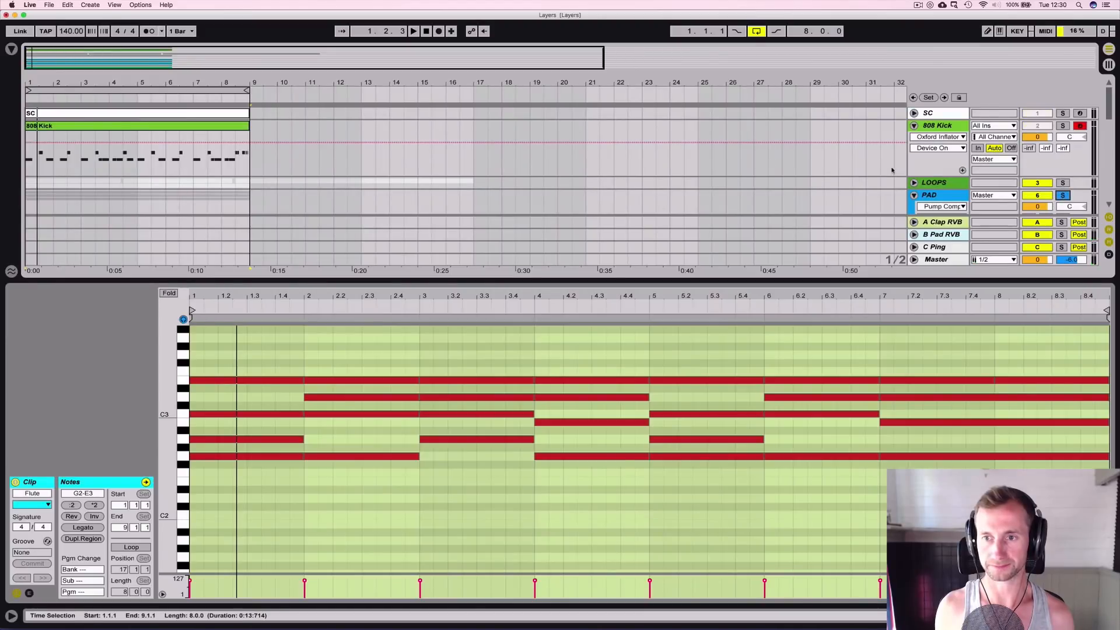
Step: Copy all notes of the Bass clip into the Flute clip beneath its chords
scroll(889, 176, down, 5)
click(92, 124)
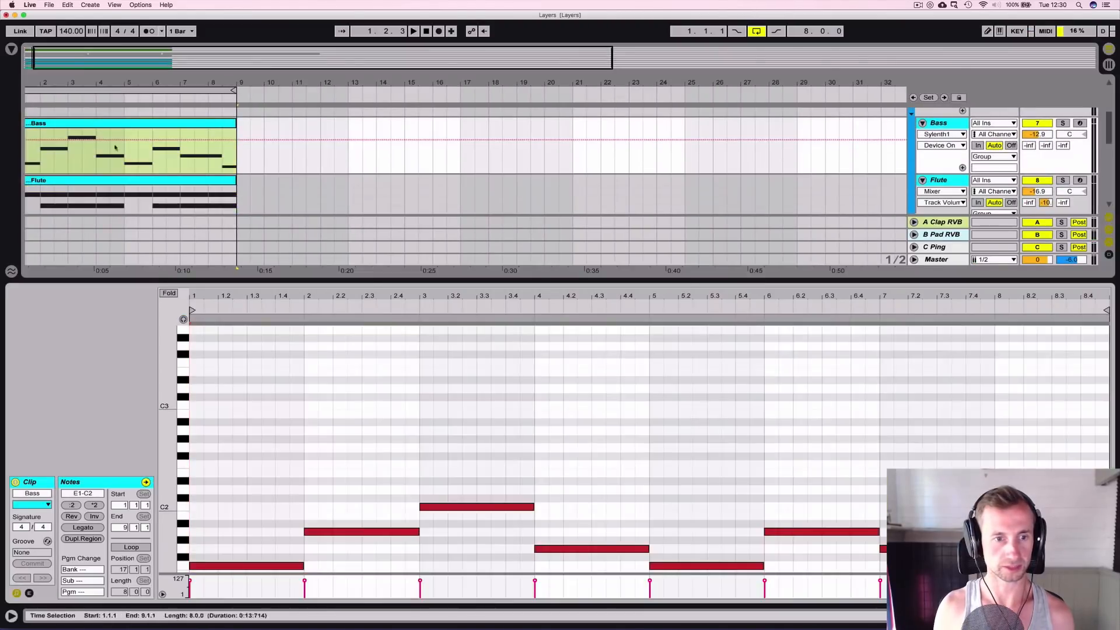
click(217, 450)
key(ctrl+a)
double_click(141, 181)
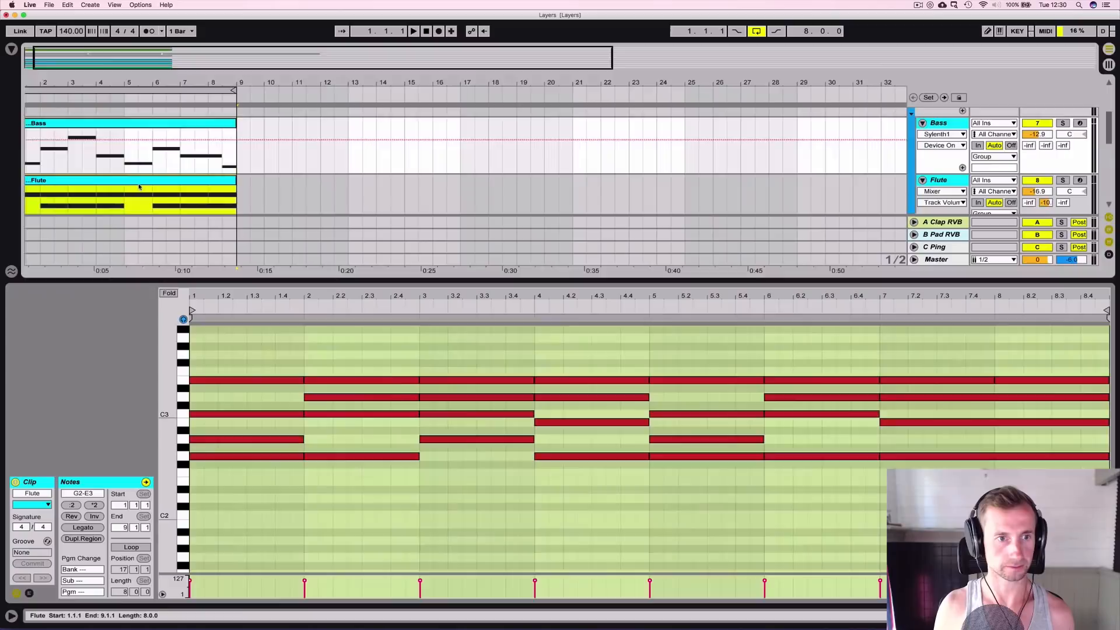
key(ctrl+a)
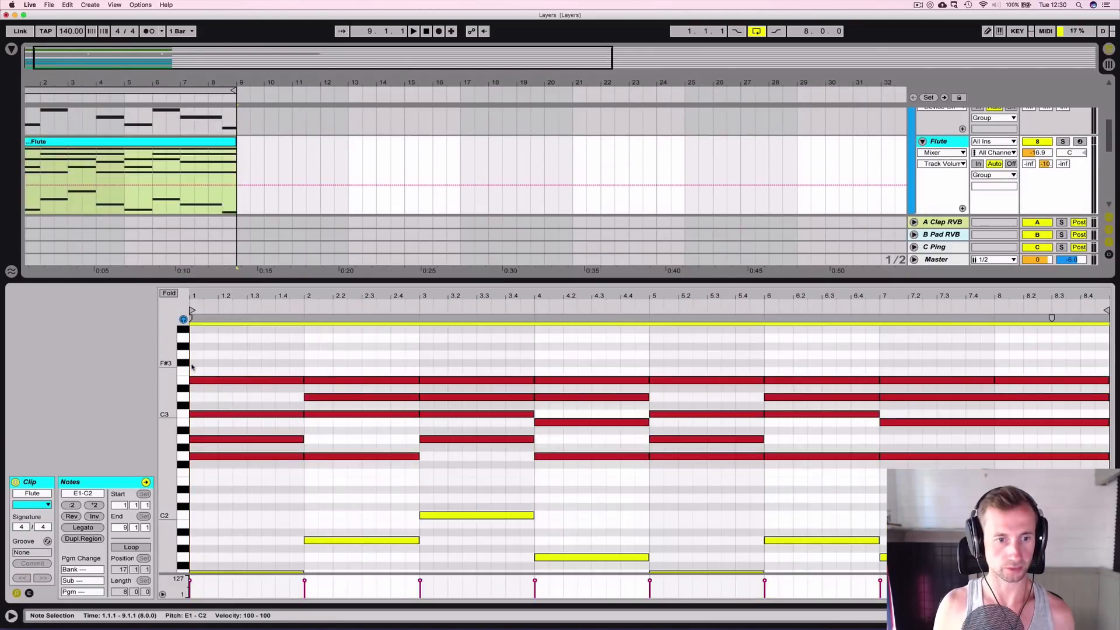
Step: Solo the Flute track and play the eight-bar loop to hear the chords together with the pasted bass notes
click(1063, 142)
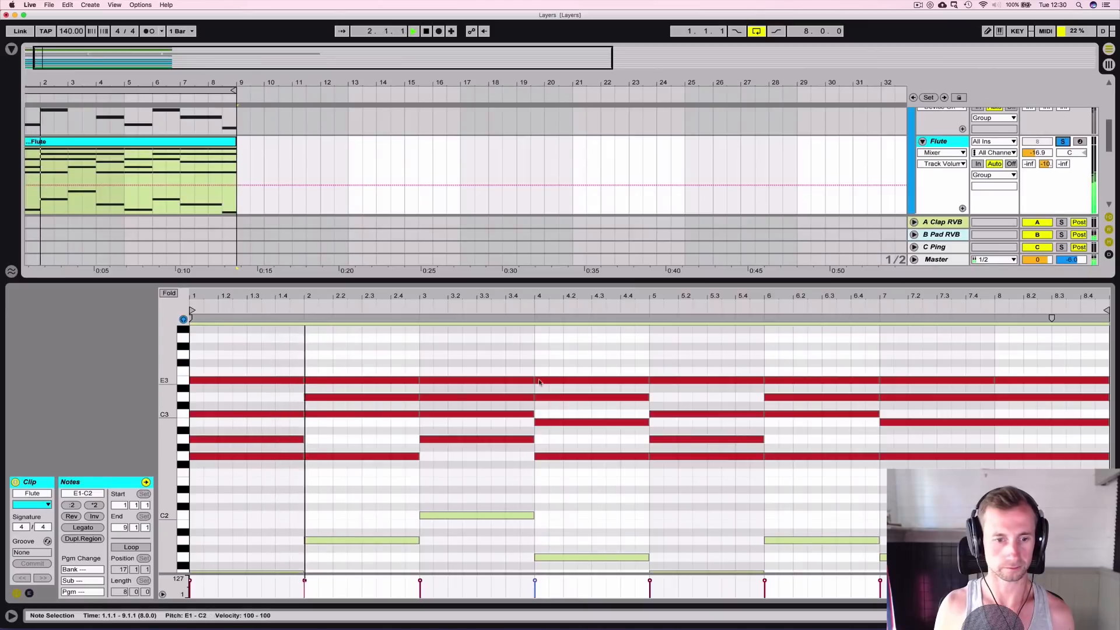
click(373, 353)
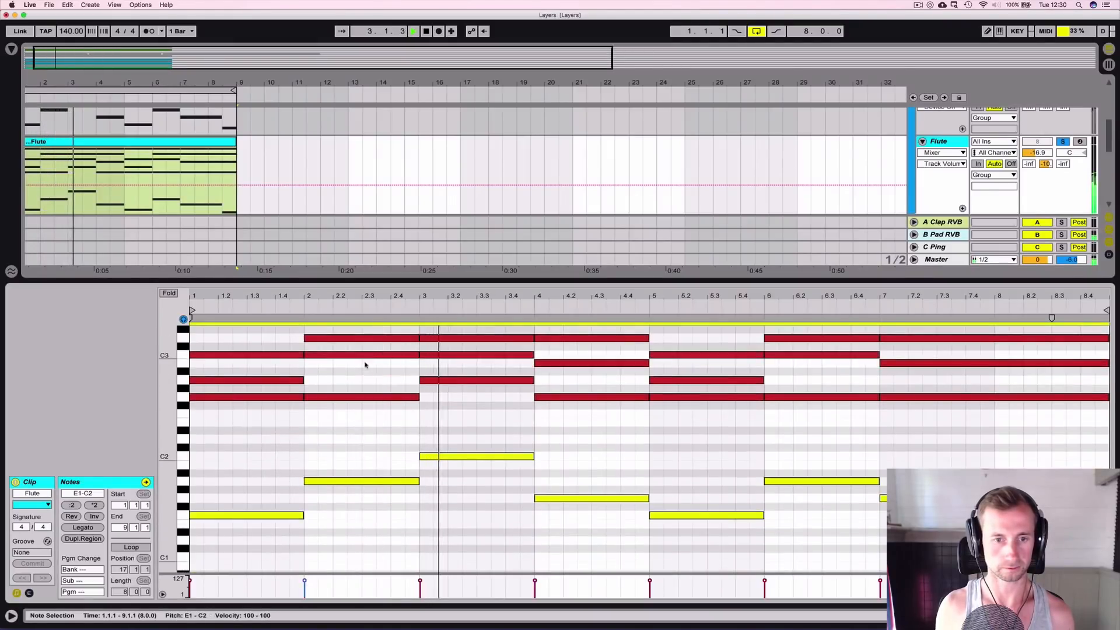
scroll(347, 377, down, 3)
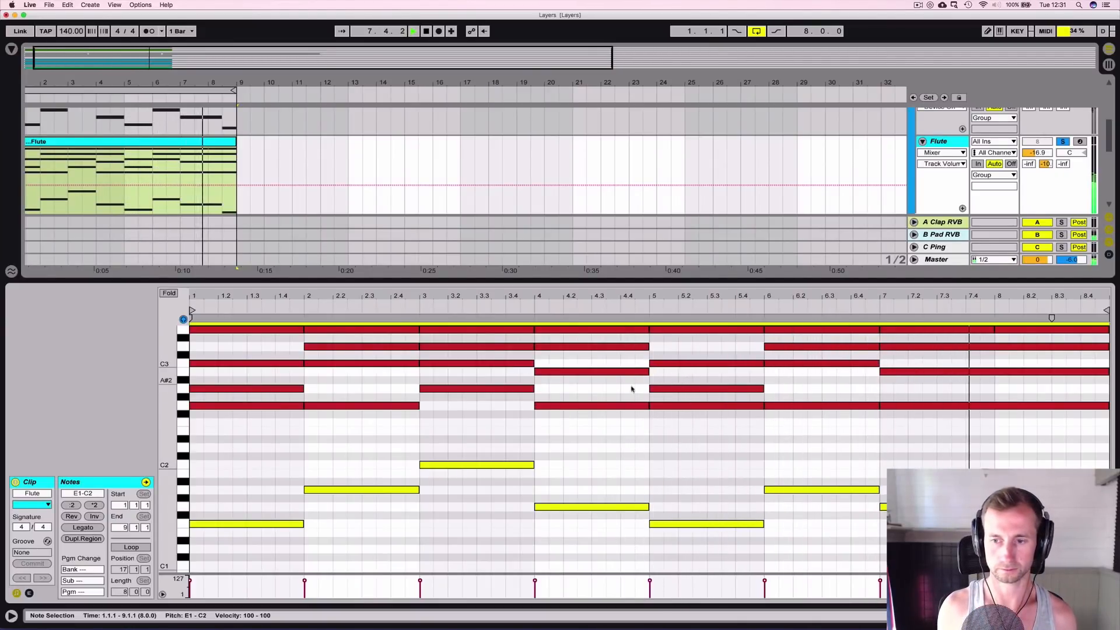
key(space)
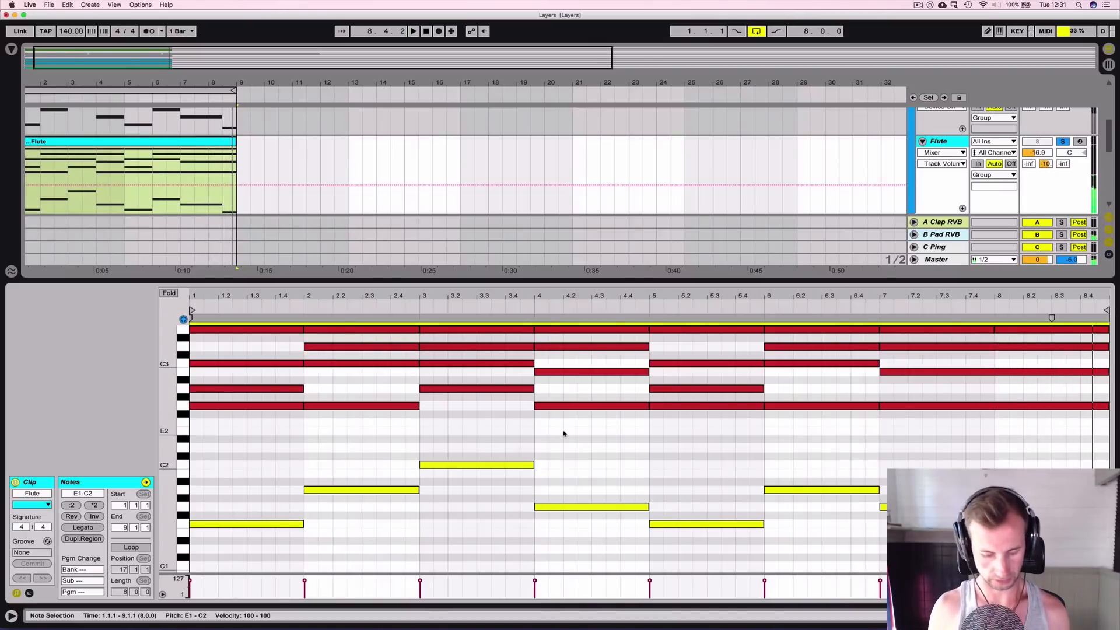
Step: Delete the pasted low bass notes from the Flute clip, keeping only its chords
key(shift+Tab)
scroll(344, 193, up, 5)
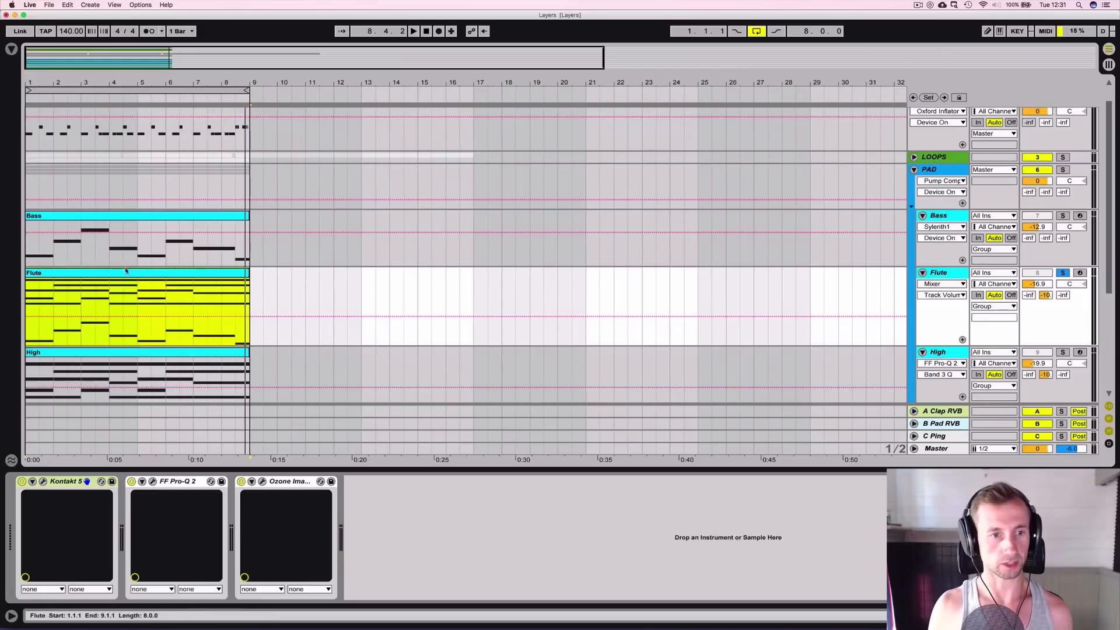
double_click(126, 270)
drag(218, 425, 1082, 560)
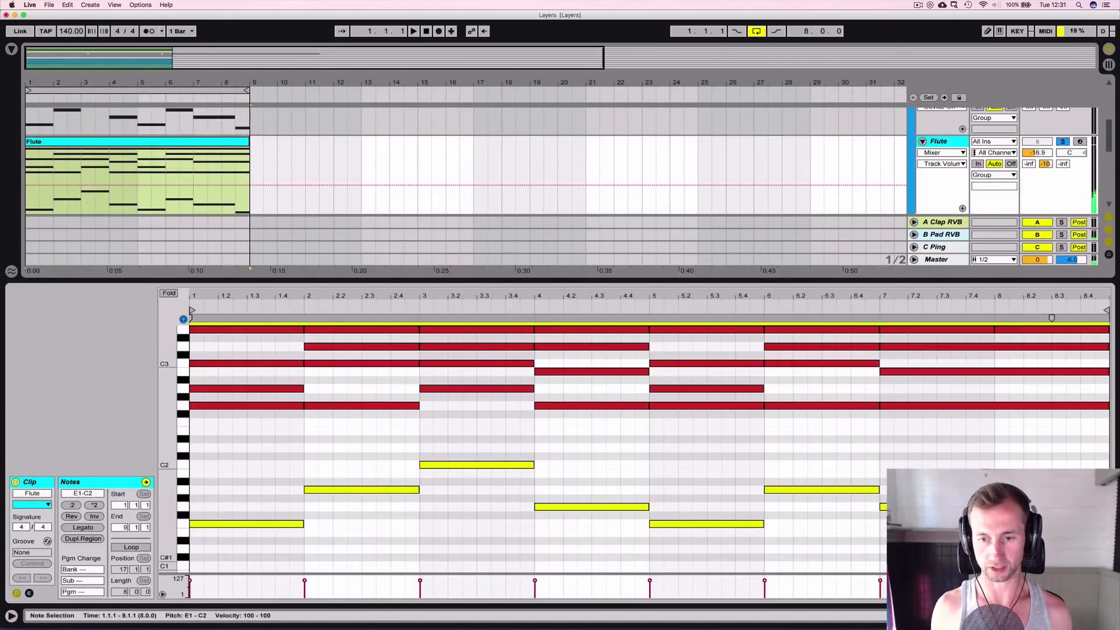
key(Delete)
click(276, 184)
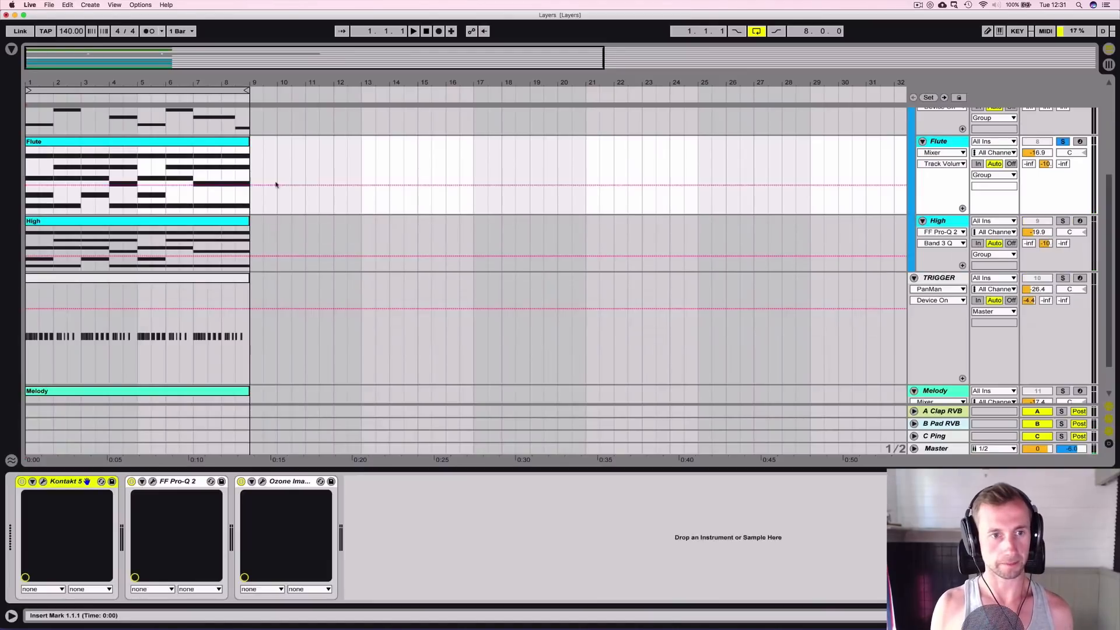
Step: Play back the Bass and Flute layers one at a time, each in solo
double_click(180, 142)
key(shift+Tab)
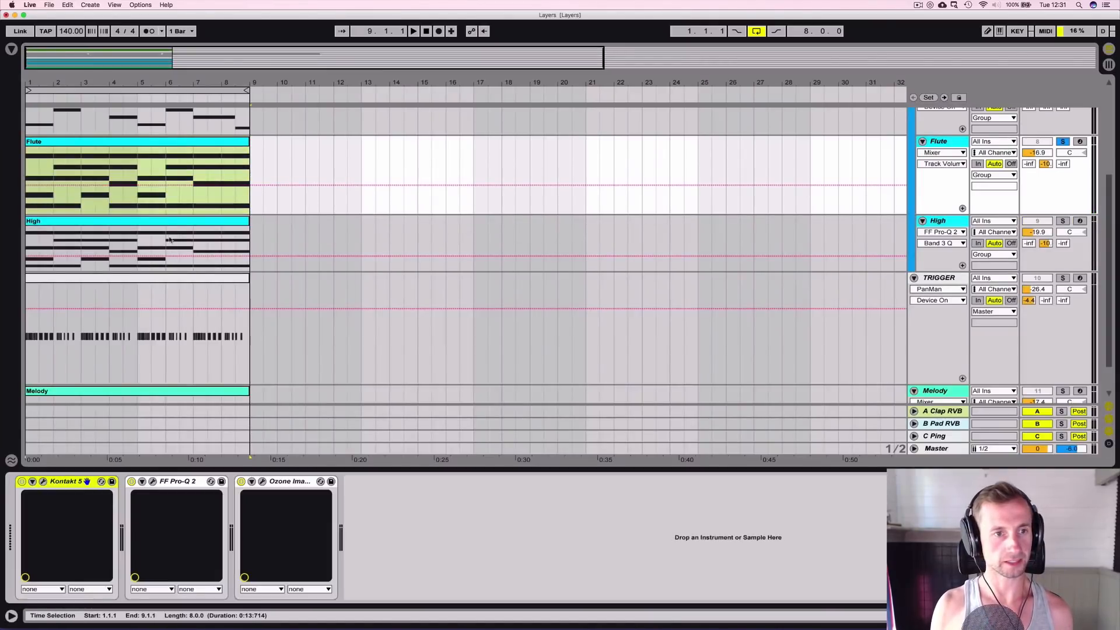
scroll(164, 229, up, 3)
drag(101, 77, 127, 103)
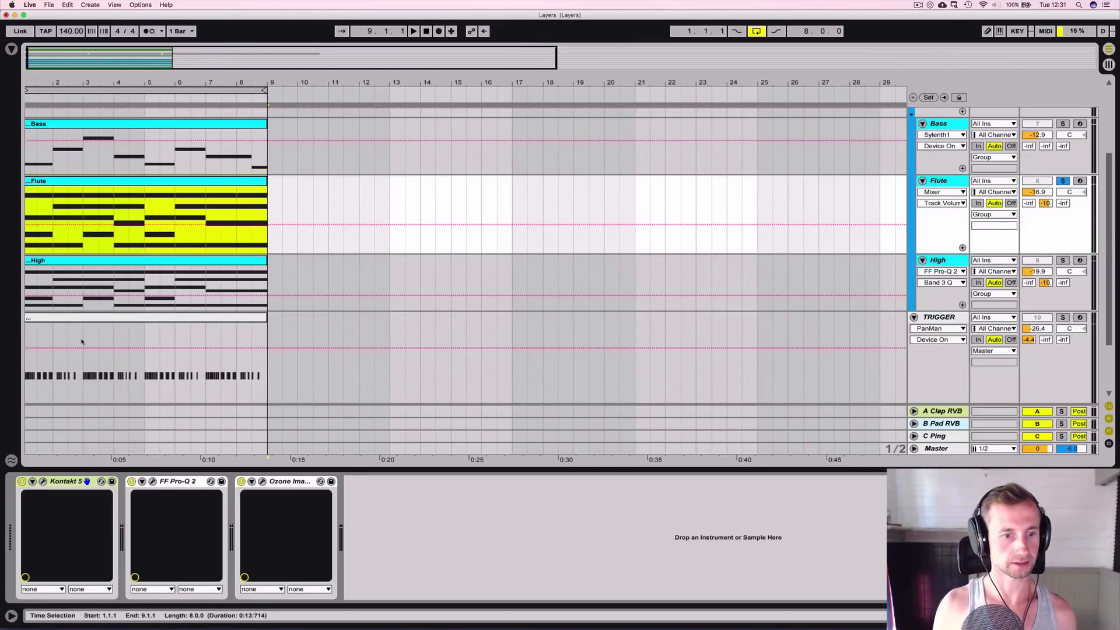
click(944, 124)
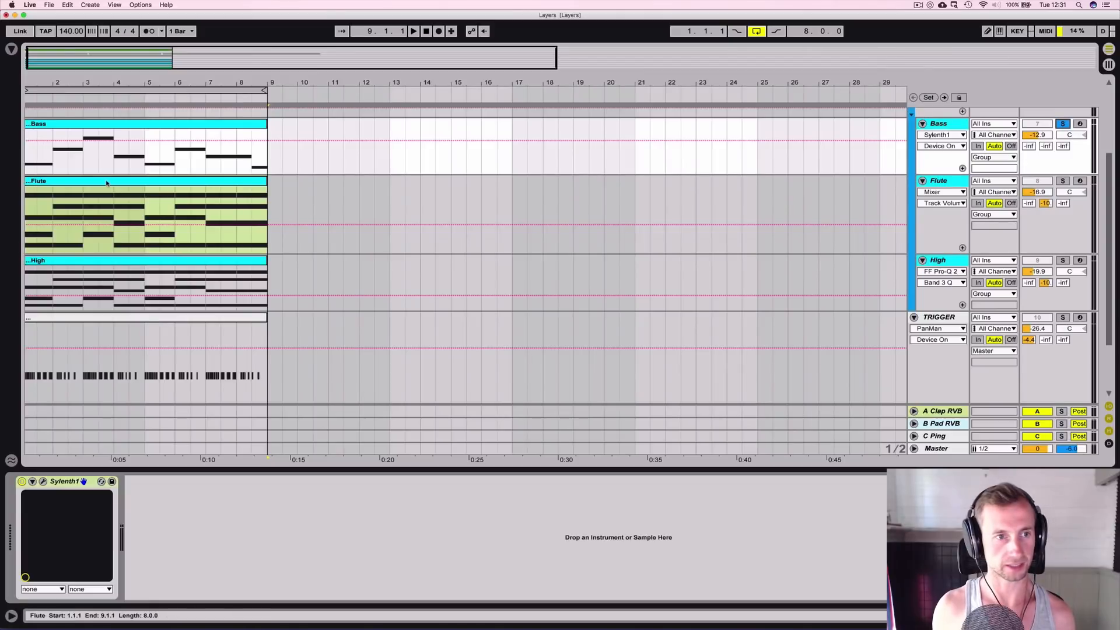
key(space)
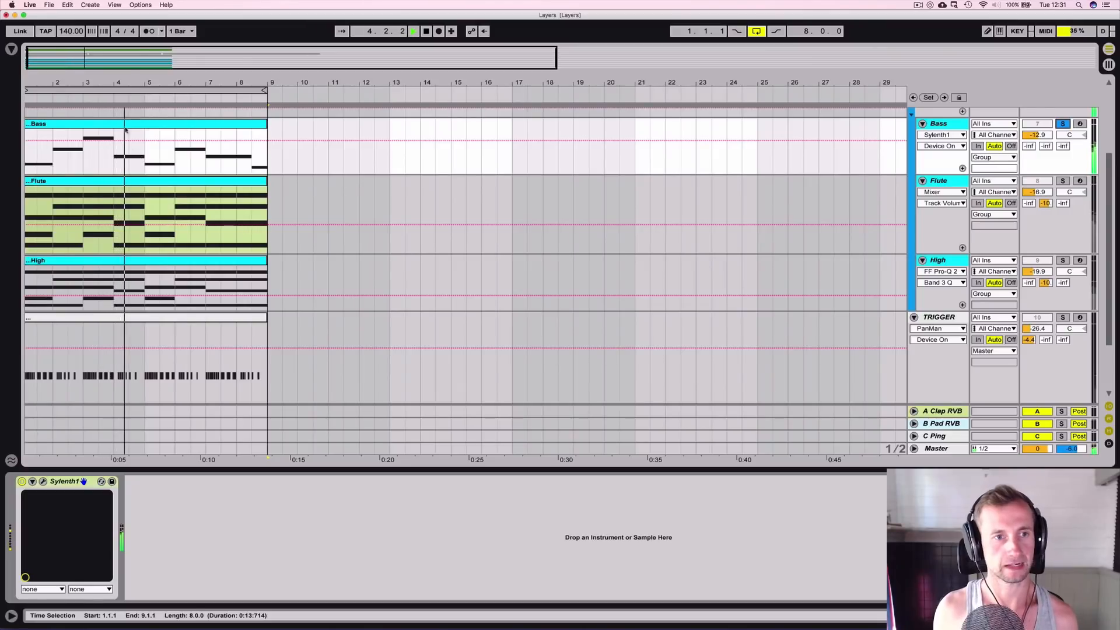
key(space)
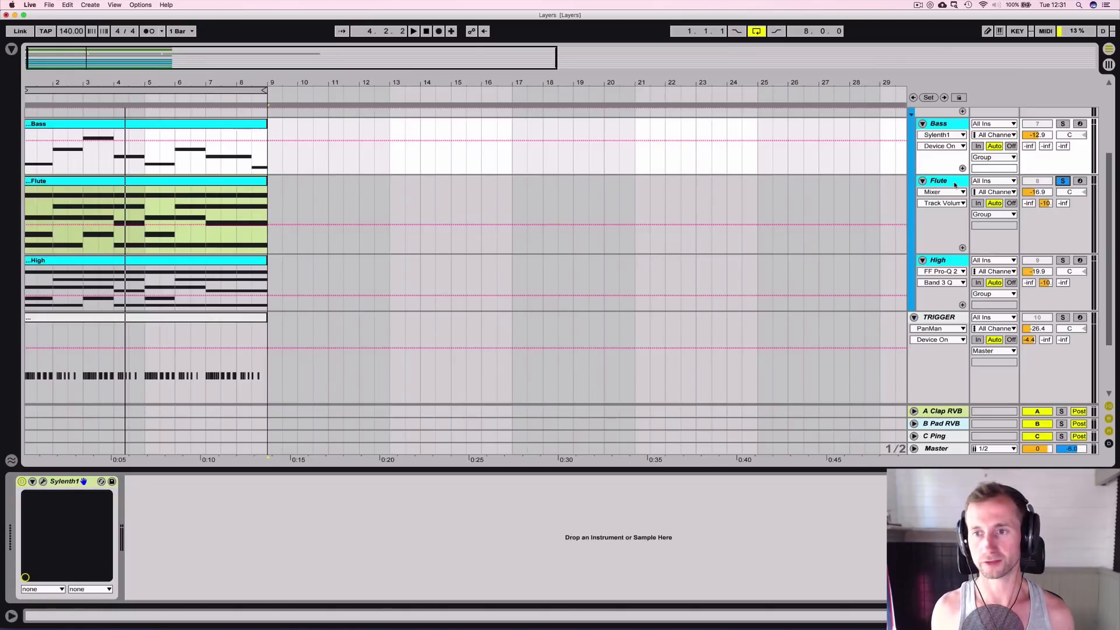
key(space)
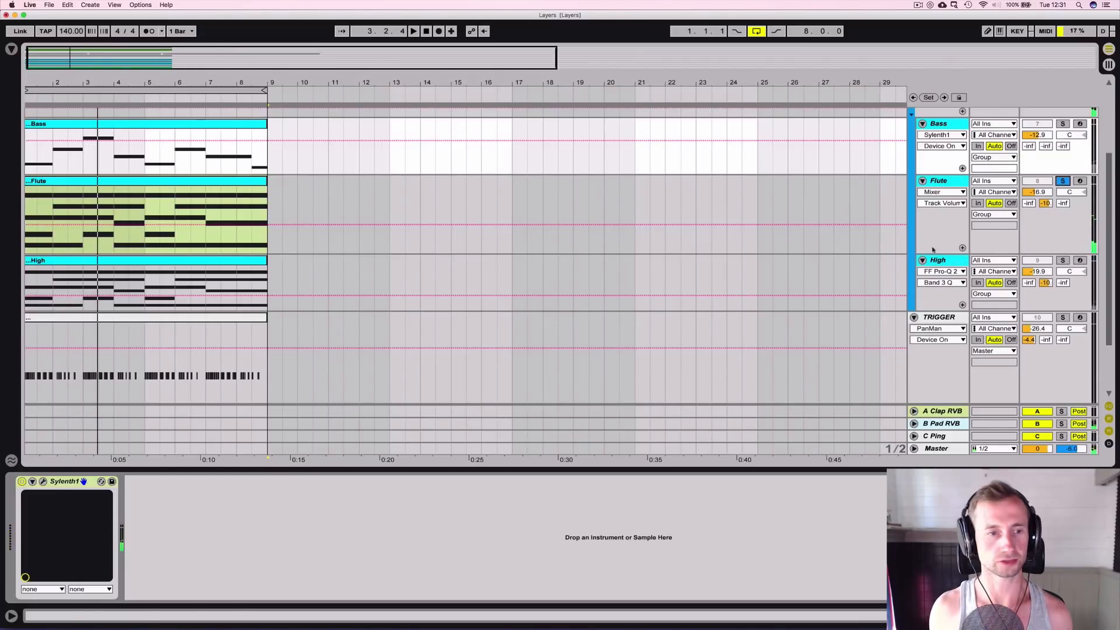
Step: Select the High track and play it back in solo
click(957, 264)
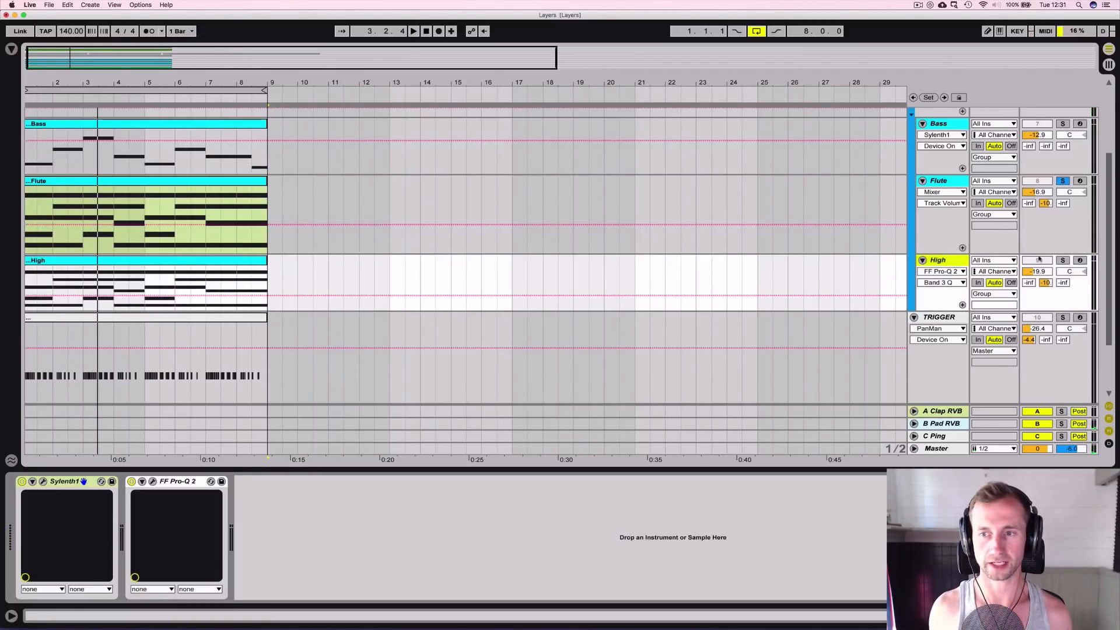
key(space)
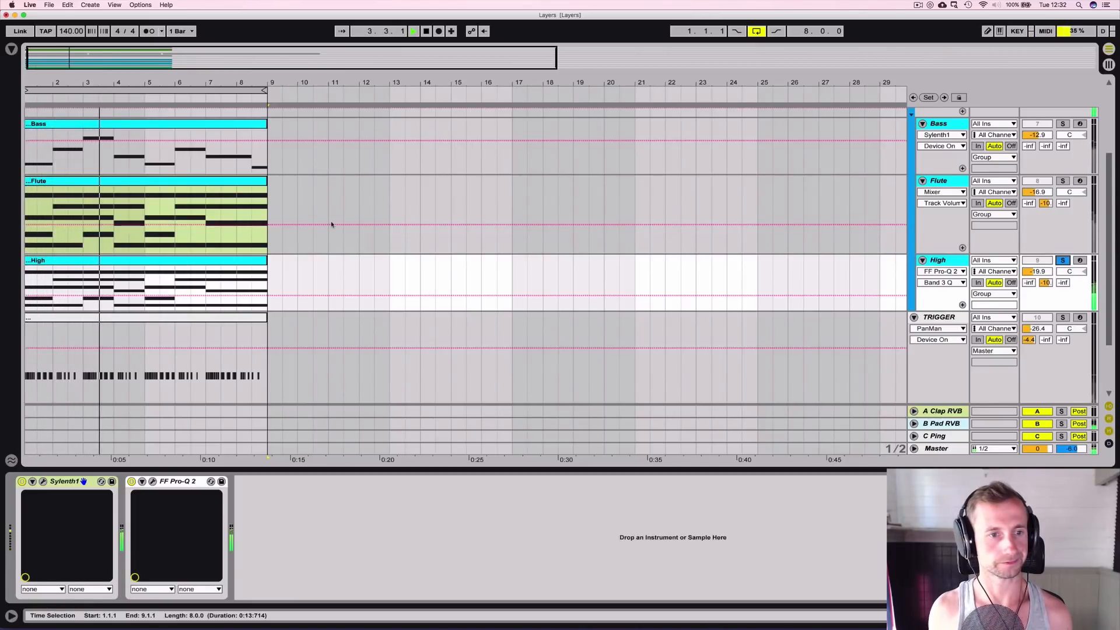
key(space)
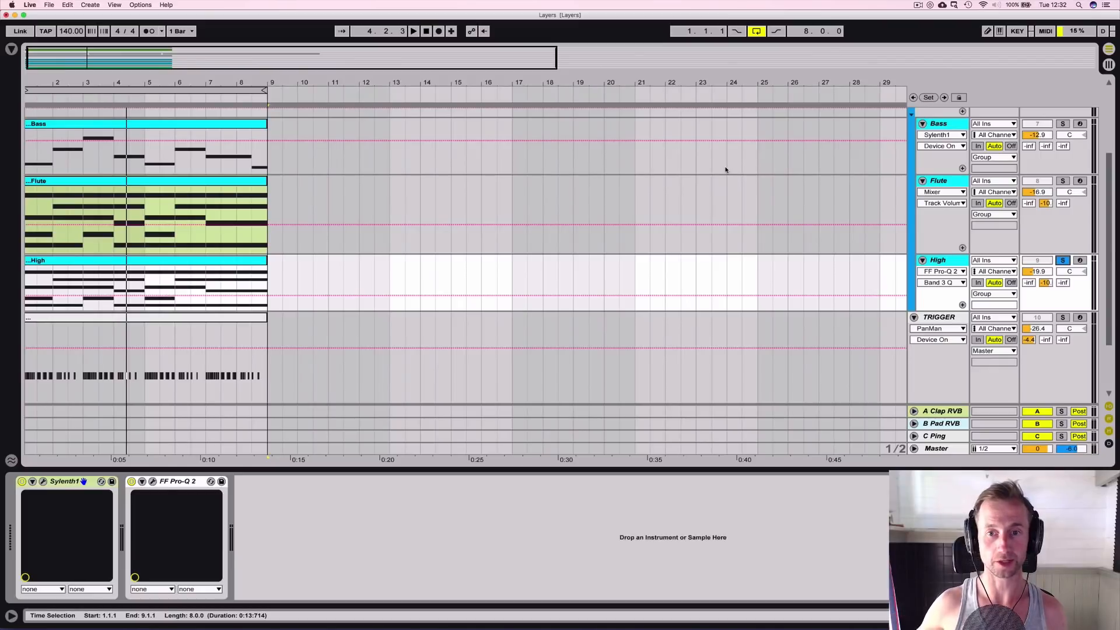
Step: Show the browser and add the FF Pro-Q 2 equalizer after Sylenth1 on the Bass track
click(937, 124)
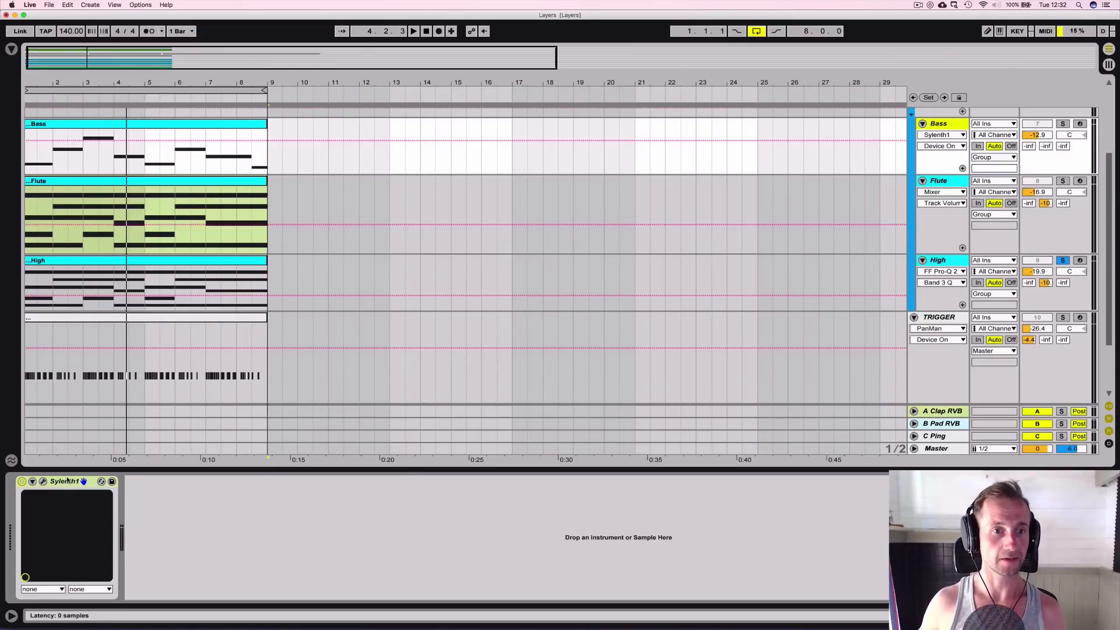
click(11, 49)
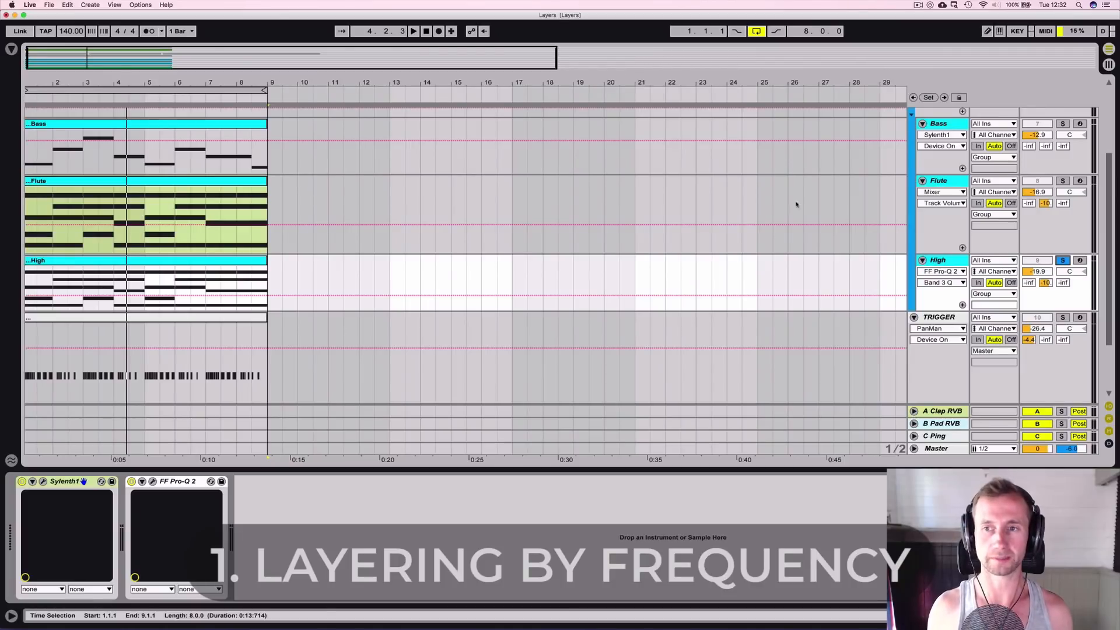
click(952, 126)
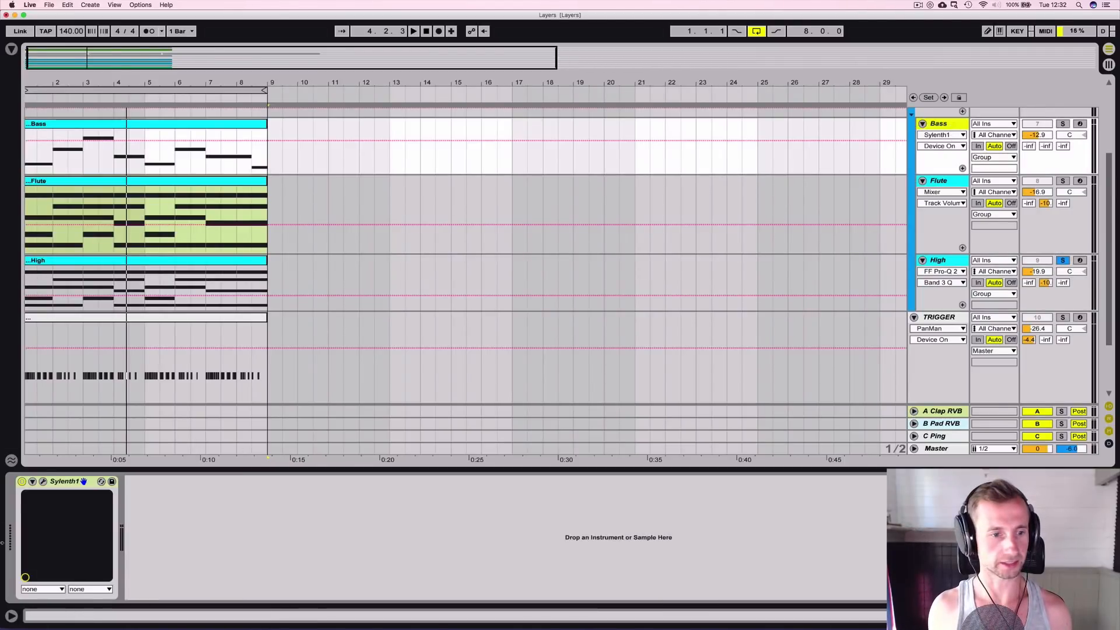
click(11, 49)
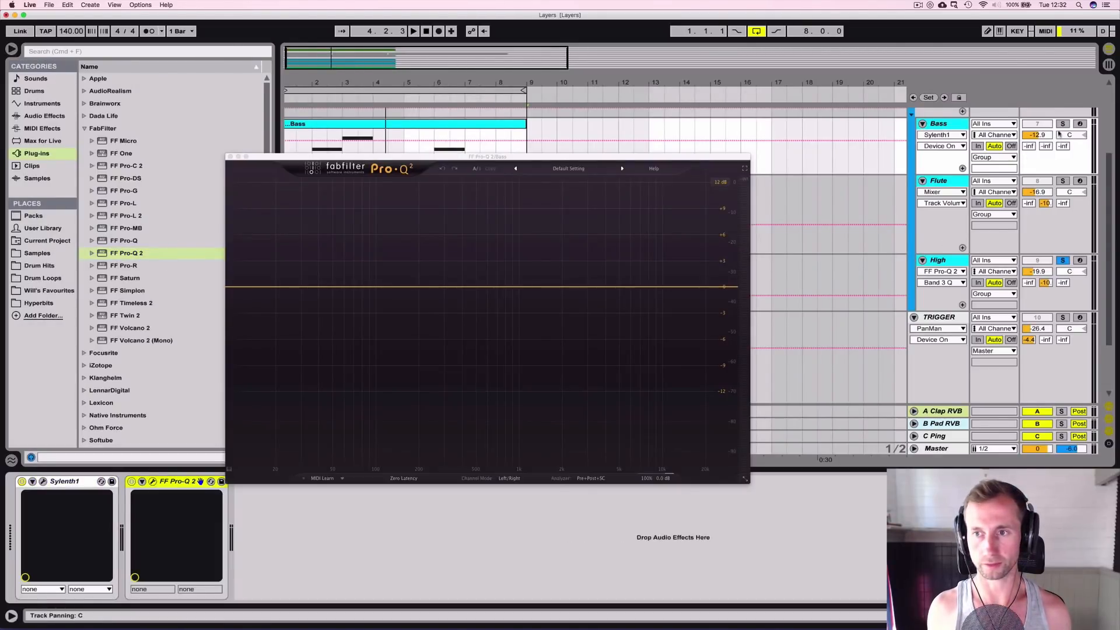
Step: Solo the Bass track and play it back to examine its frequency spectrum in Pro-Q 2
key(space)
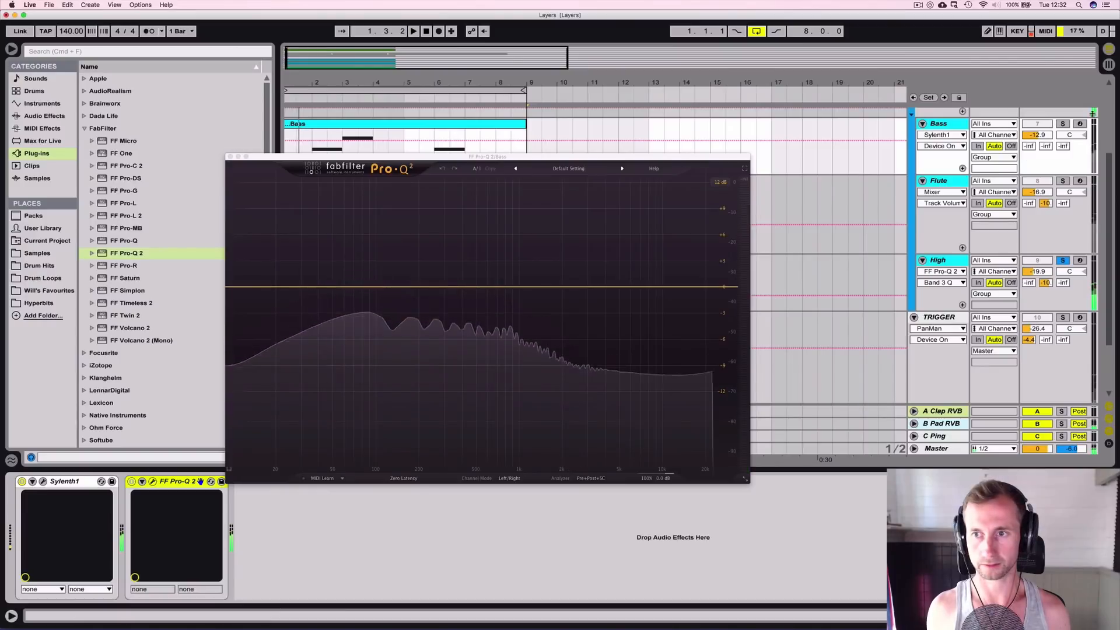
click(1061, 125)
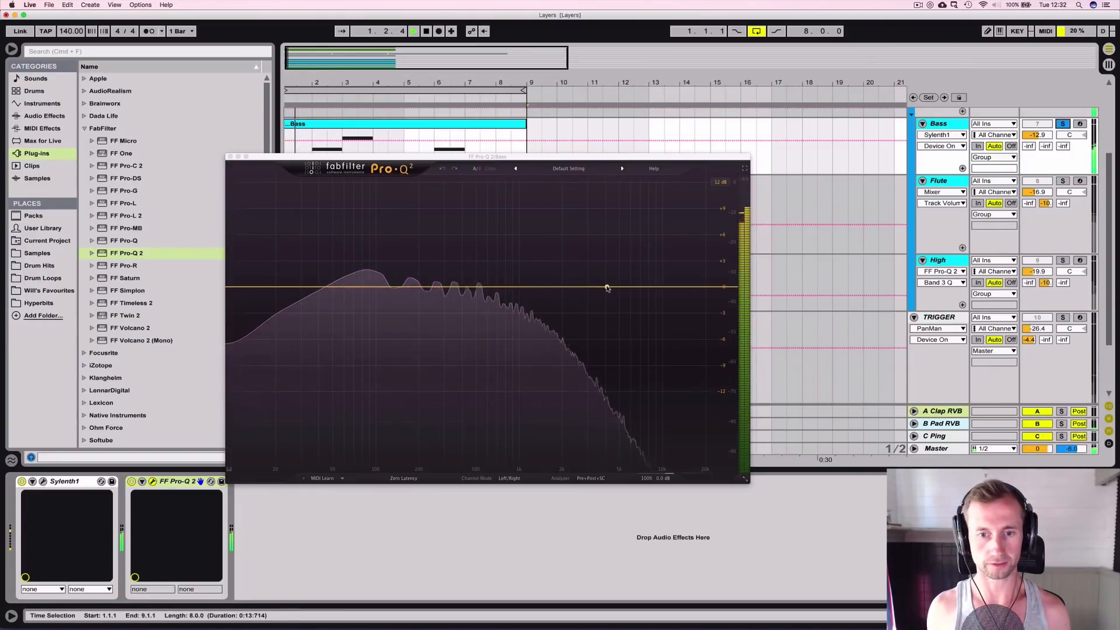
click(704, 288)
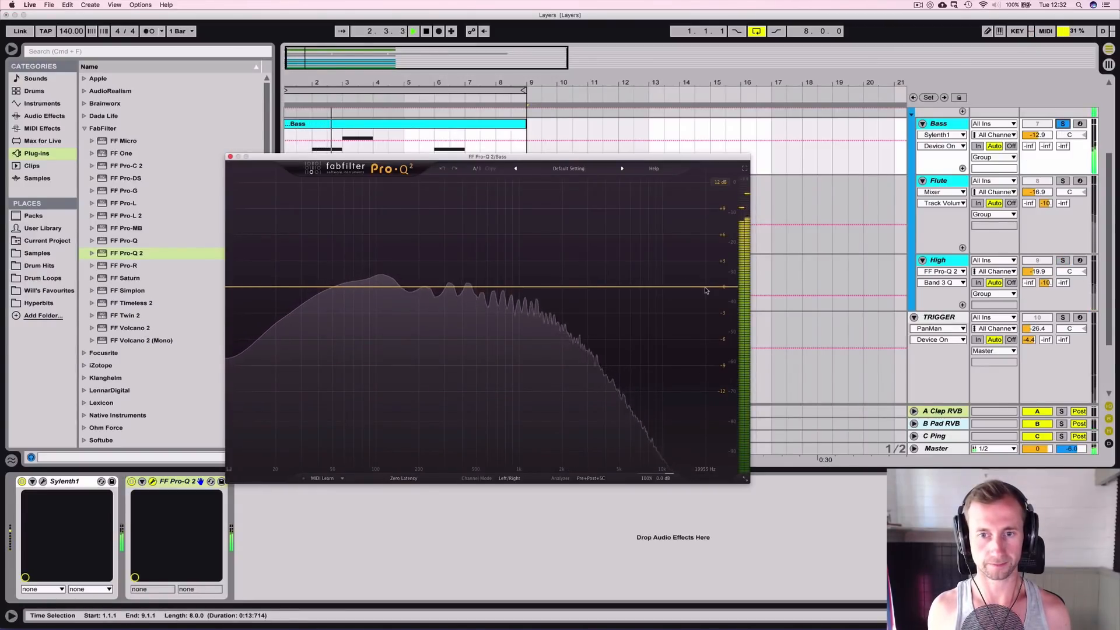
Step: Add a high-cut band to the Bass track's Pro-Q 2 and lower its frequency to about 677 Hz
click(706, 289)
drag(595, 433, 590, 455)
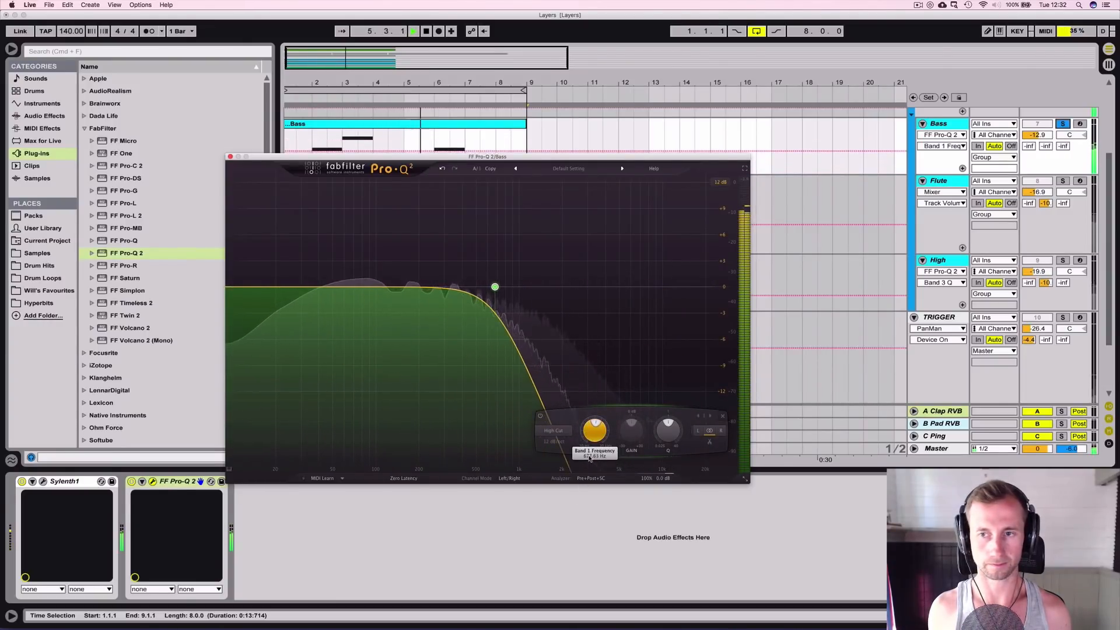
Step: Open the Flute track's Pro-Q 2 and compare its spectrum with the Bass track's spectrum during playback
click(946, 185)
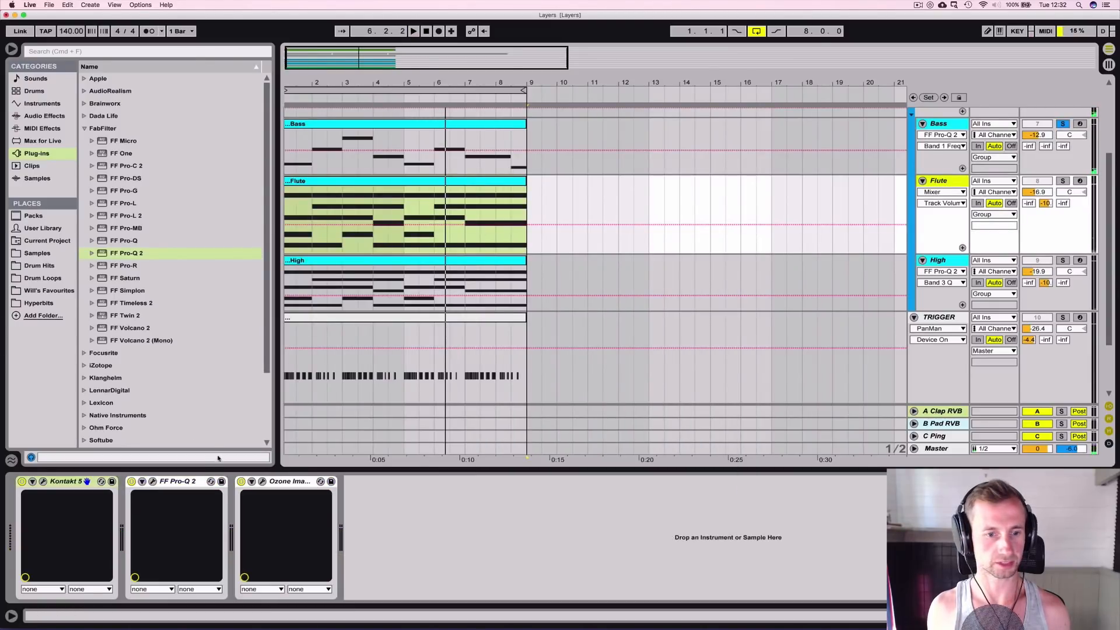
click(152, 482)
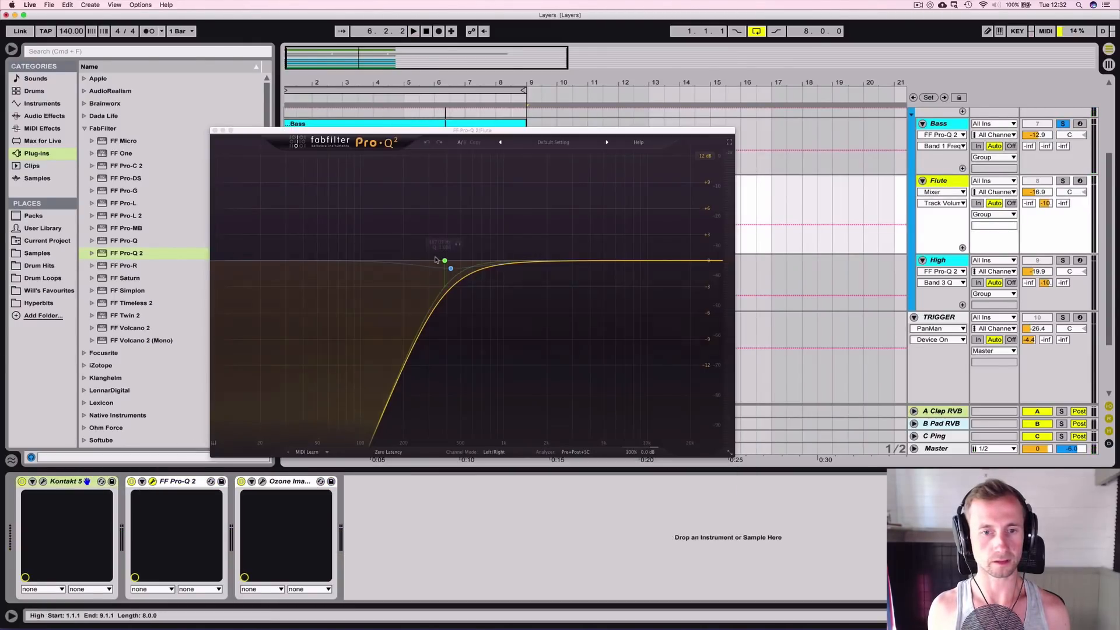
key(space)
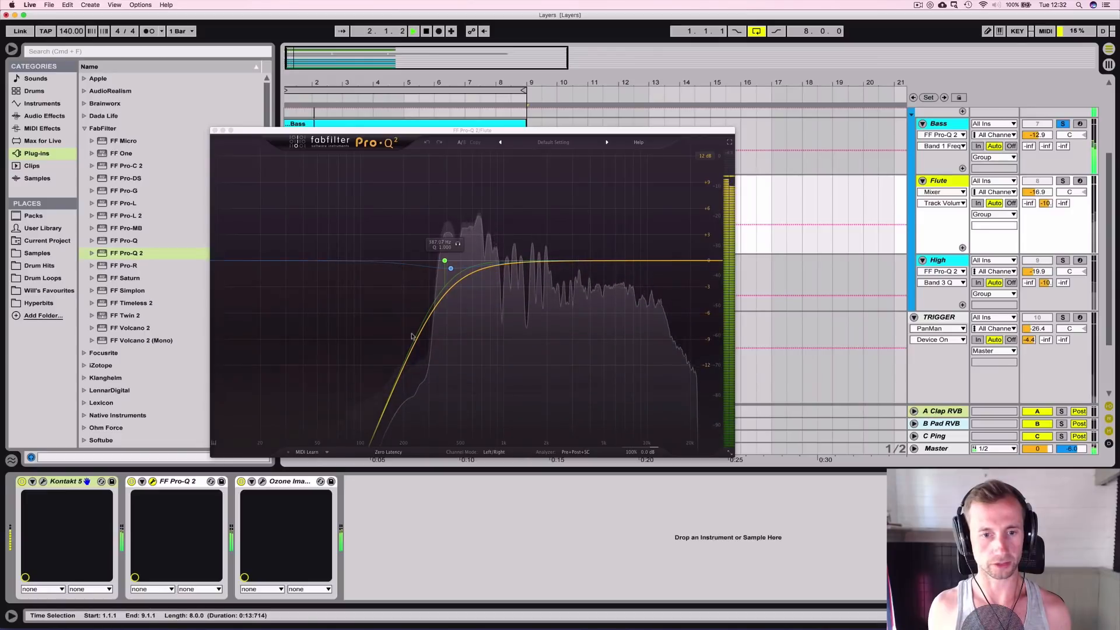
click(958, 127)
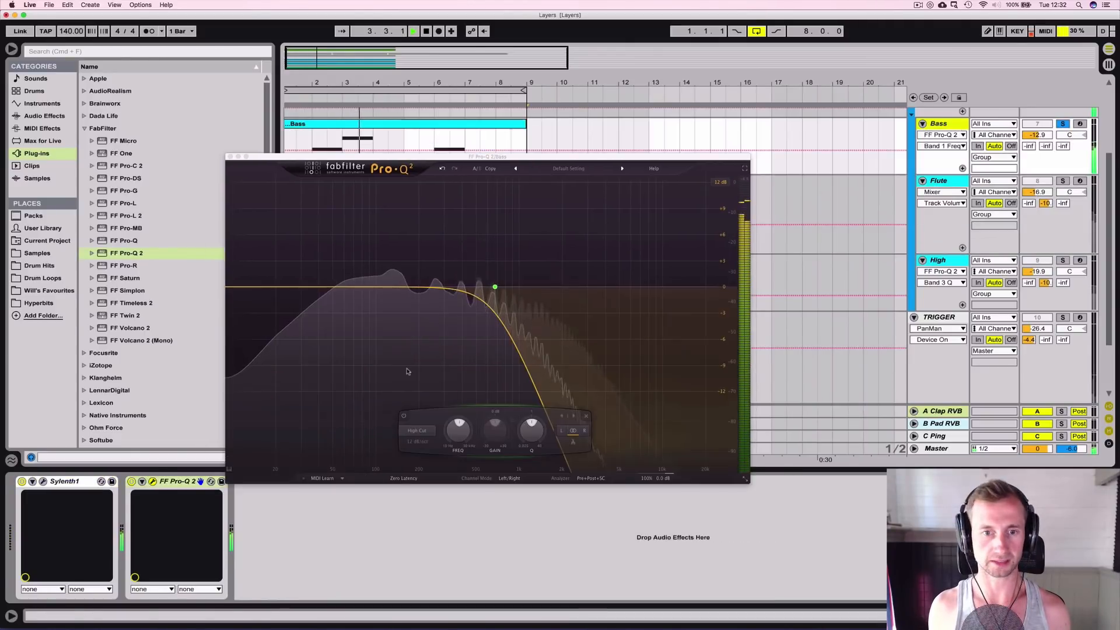
click(955, 181)
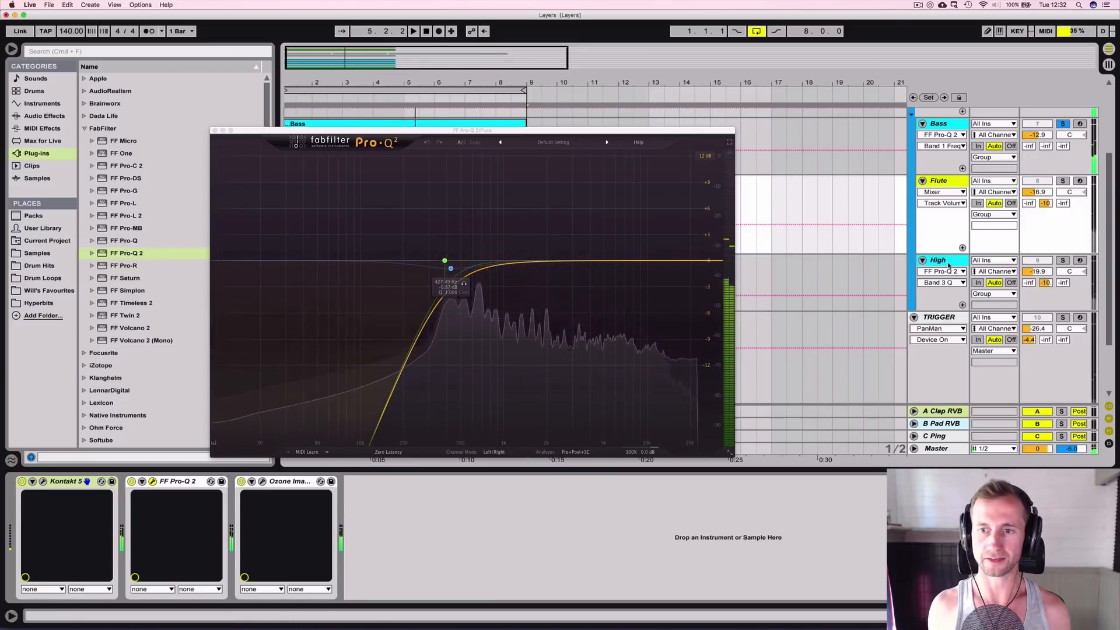
Step: Open the High track's Pro-Q 2 and play the track back in solo to examine its spectrum
click(949, 266)
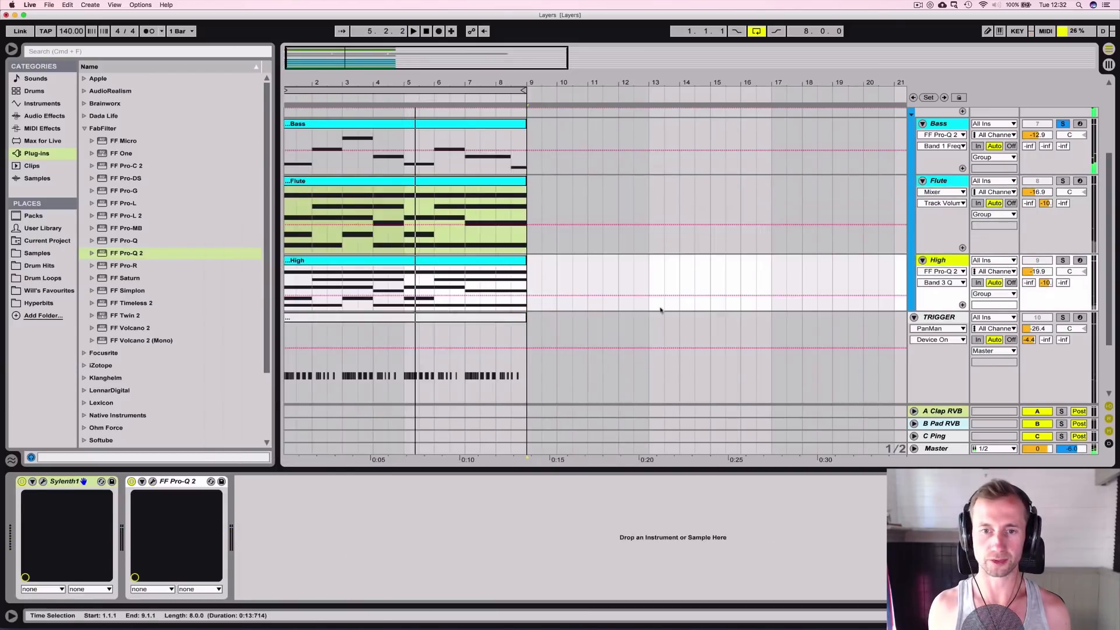
click(152, 481)
key(space)
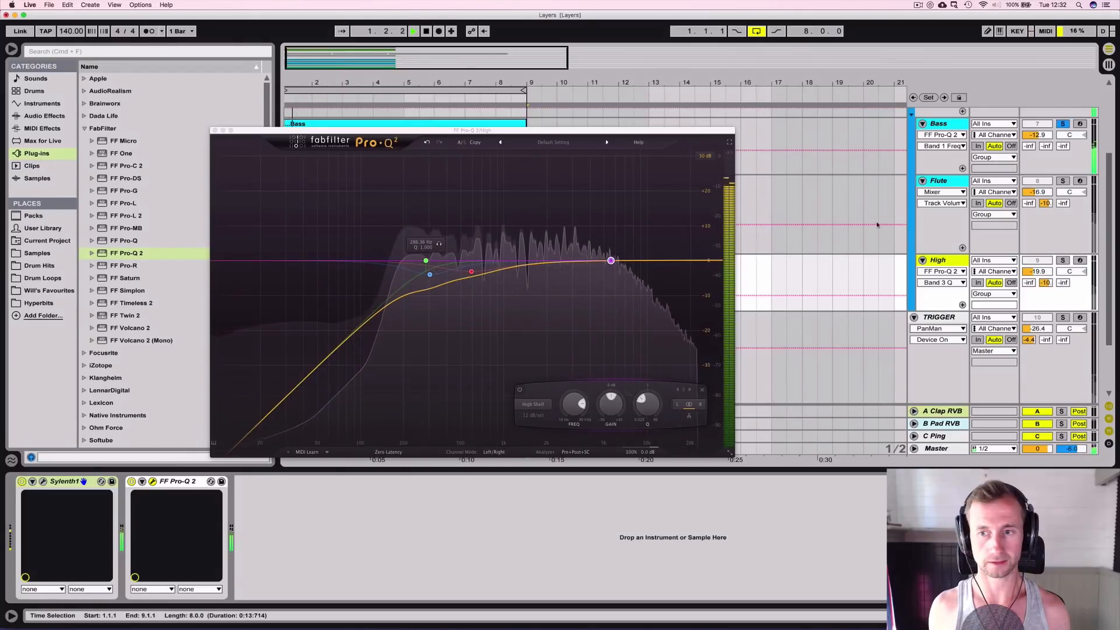
click(1062, 260)
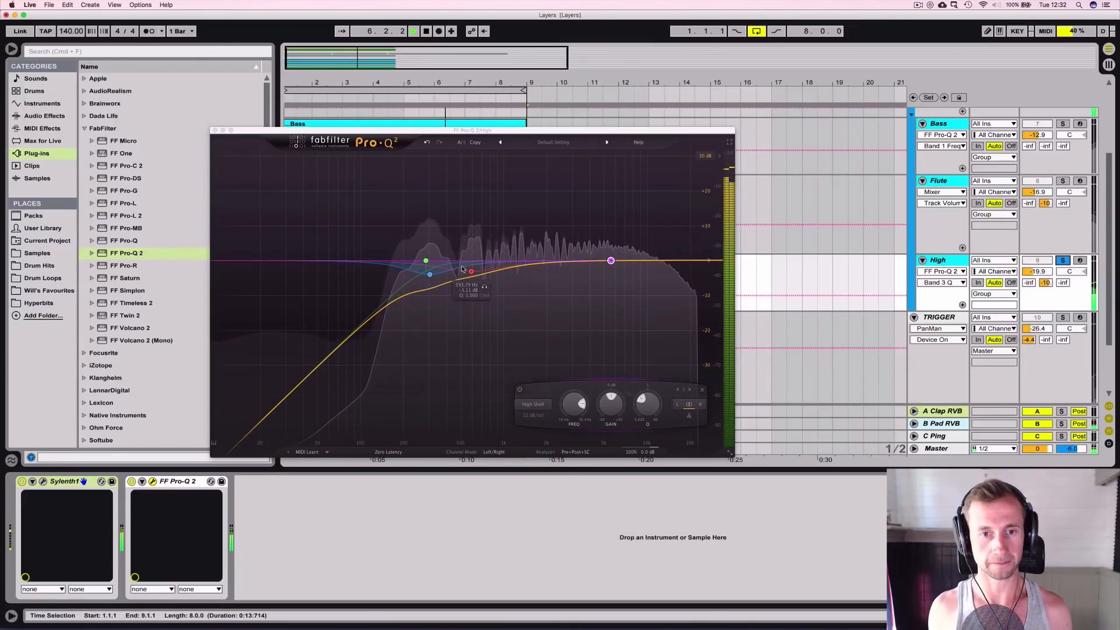
Step: Solo the Flute track together with High and compare the Bass and Flute spectra in their Pro-Q 2 windows
click(1065, 181)
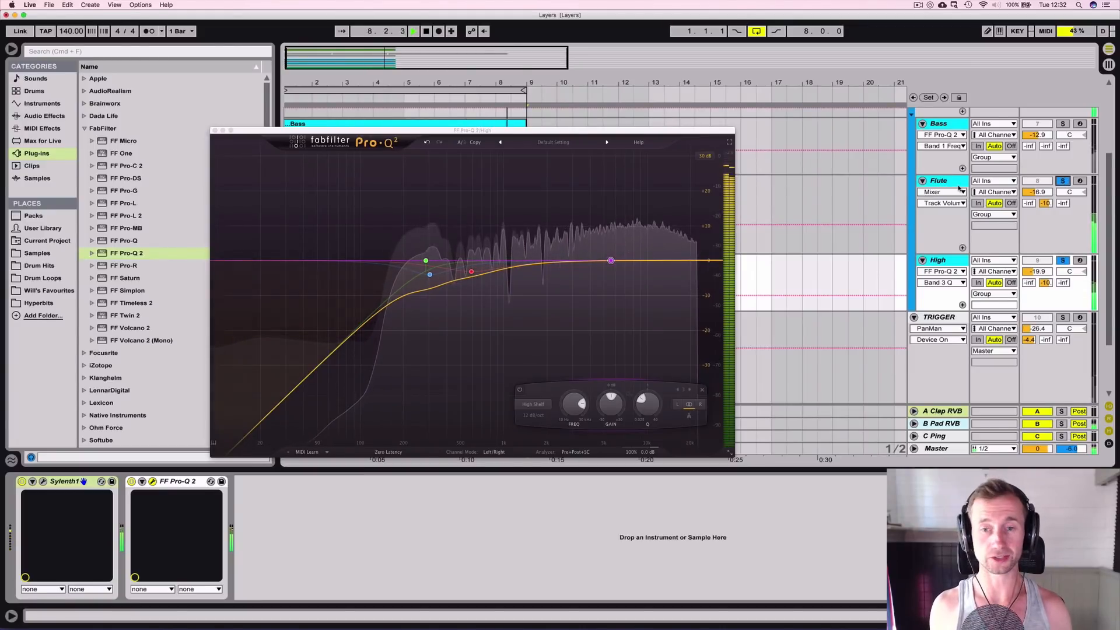
click(954, 128)
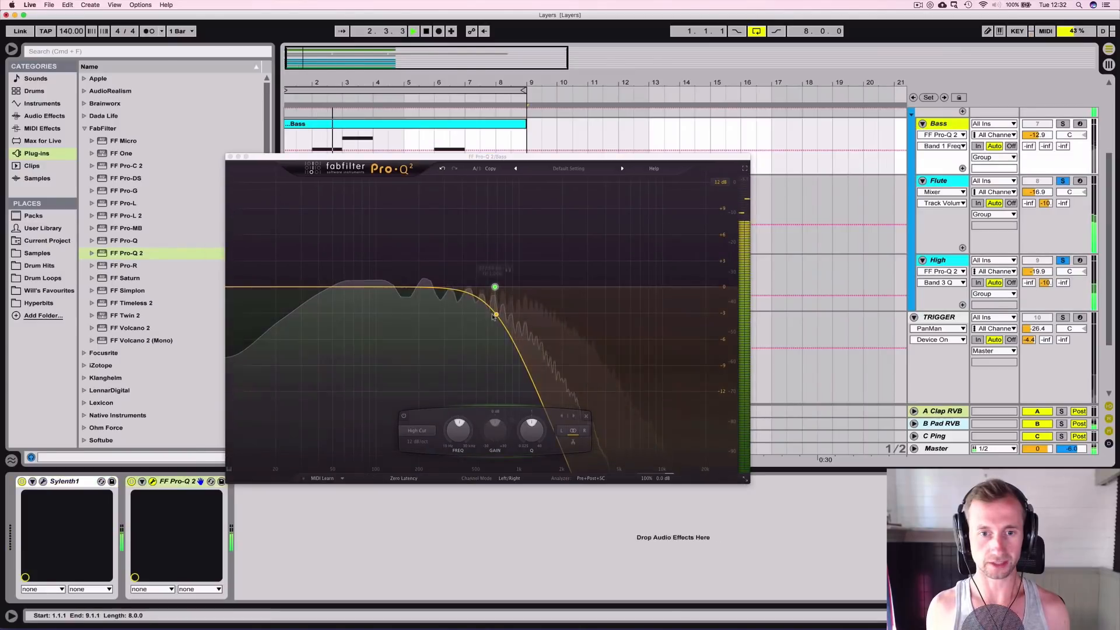
key(Down)
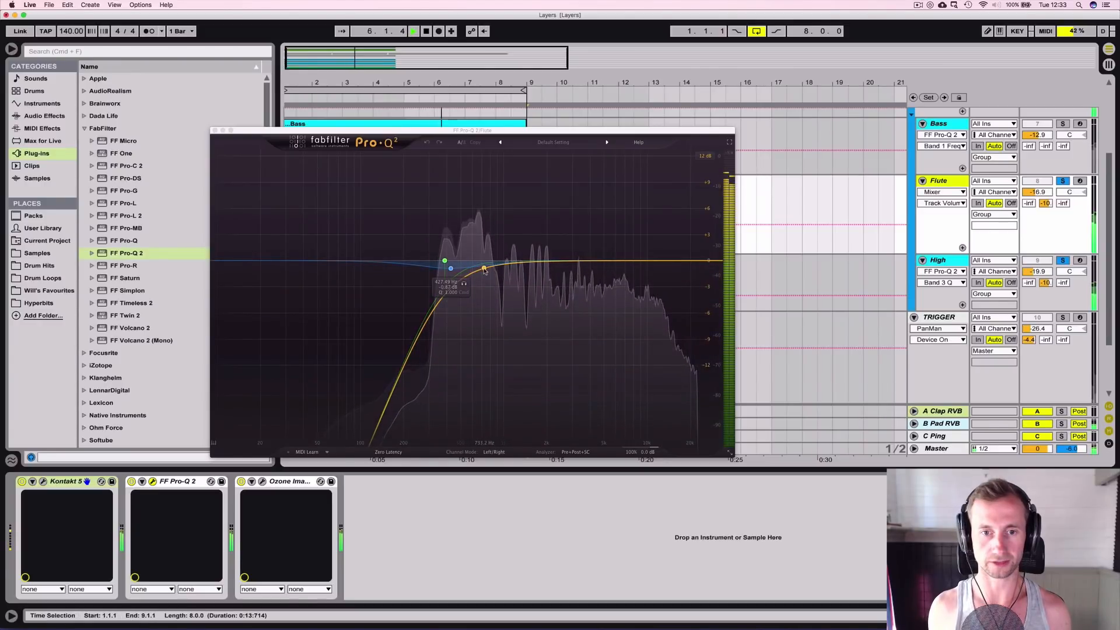
Step: Add a bell band to the Flute's Pro-Q 2, cut it by about 8 dB, and raise it back to about +0.5 dB near 561 Hz
drag(484, 271, 465, 348)
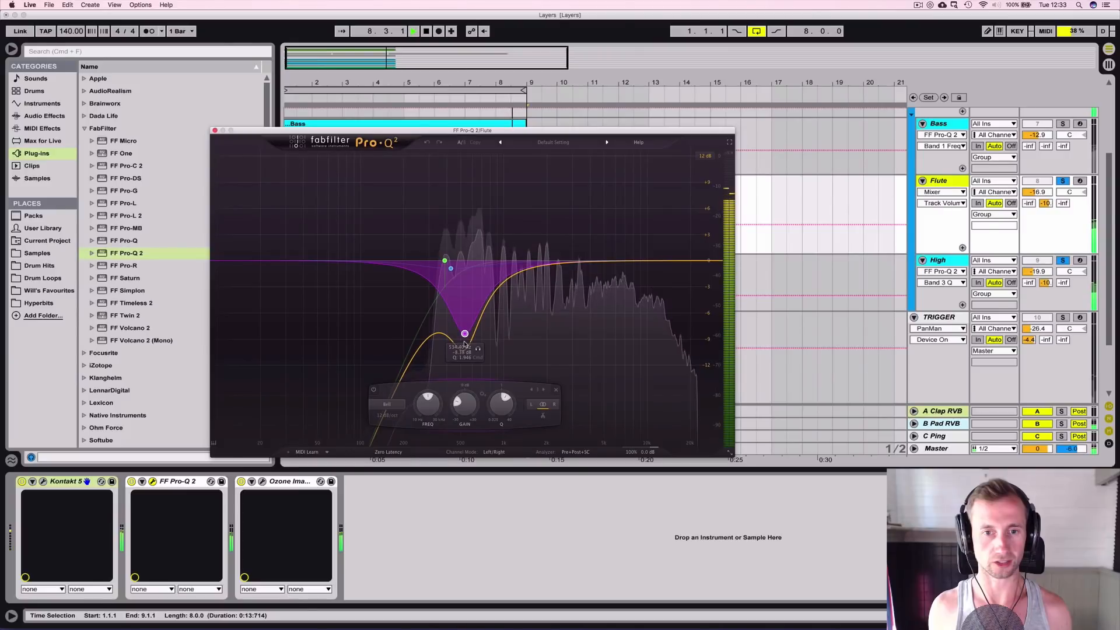
drag(464, 342, 468, 267)
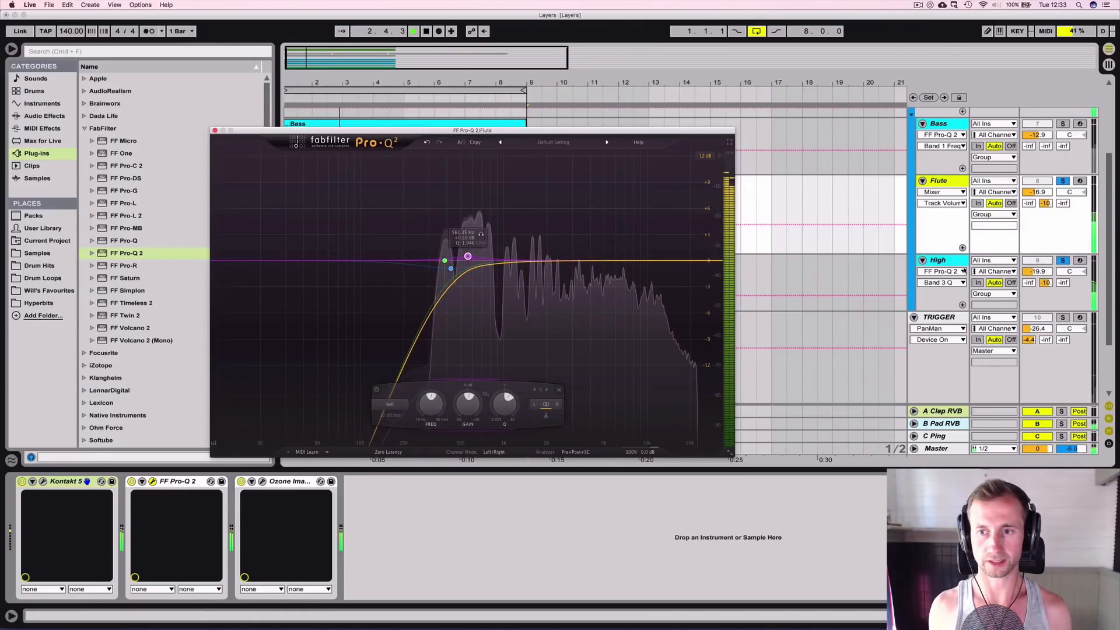
Step: Compare the High and Bass spectra, and solo the whole PAD group to hear all three layers together
click(957, 260)
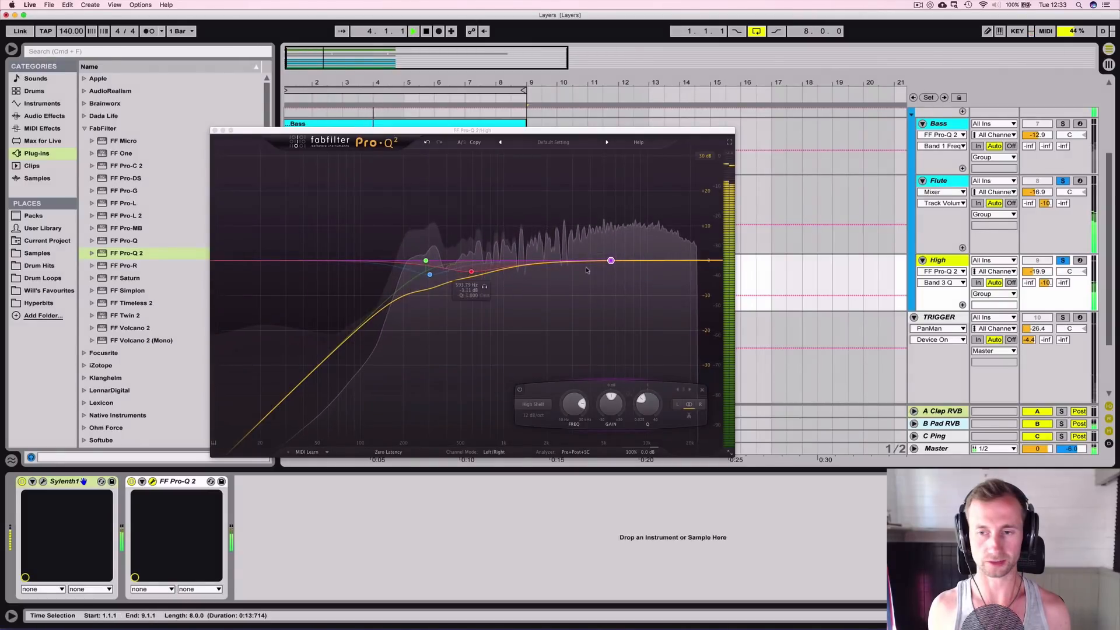
click(957, 123)
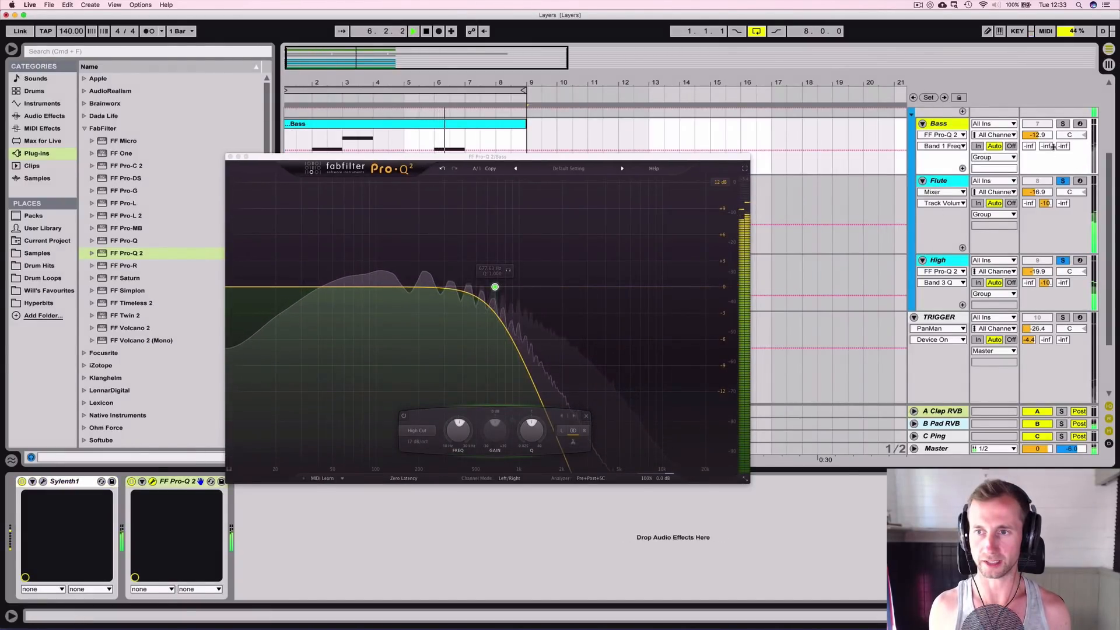
scroll(1053, 149, up, 2)
scroll(1054, 150, up, 3)
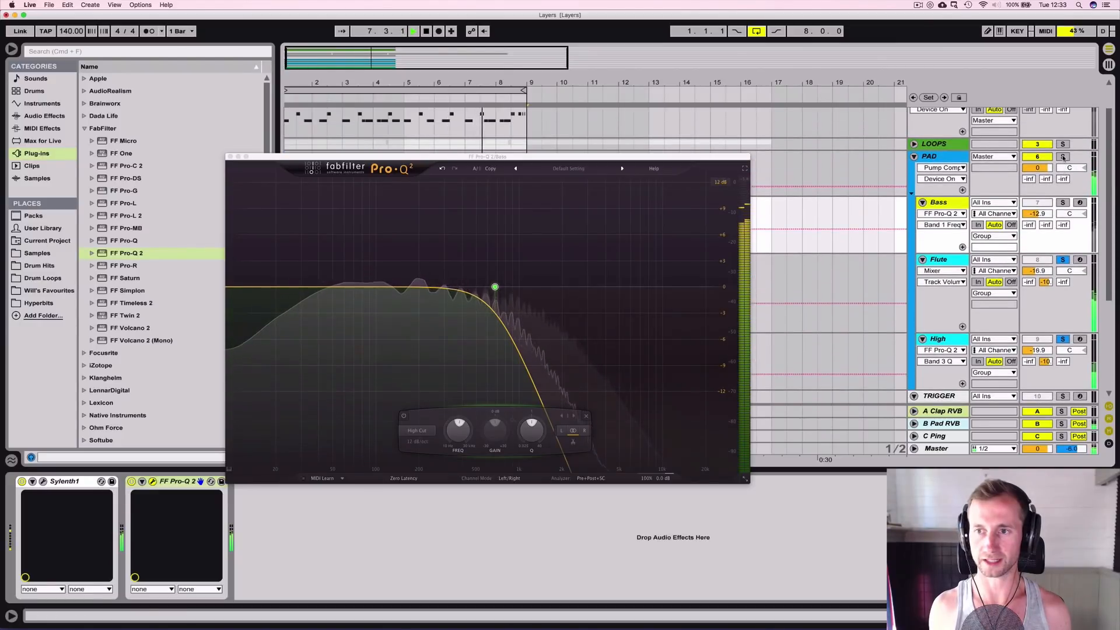
click(1062, 156)
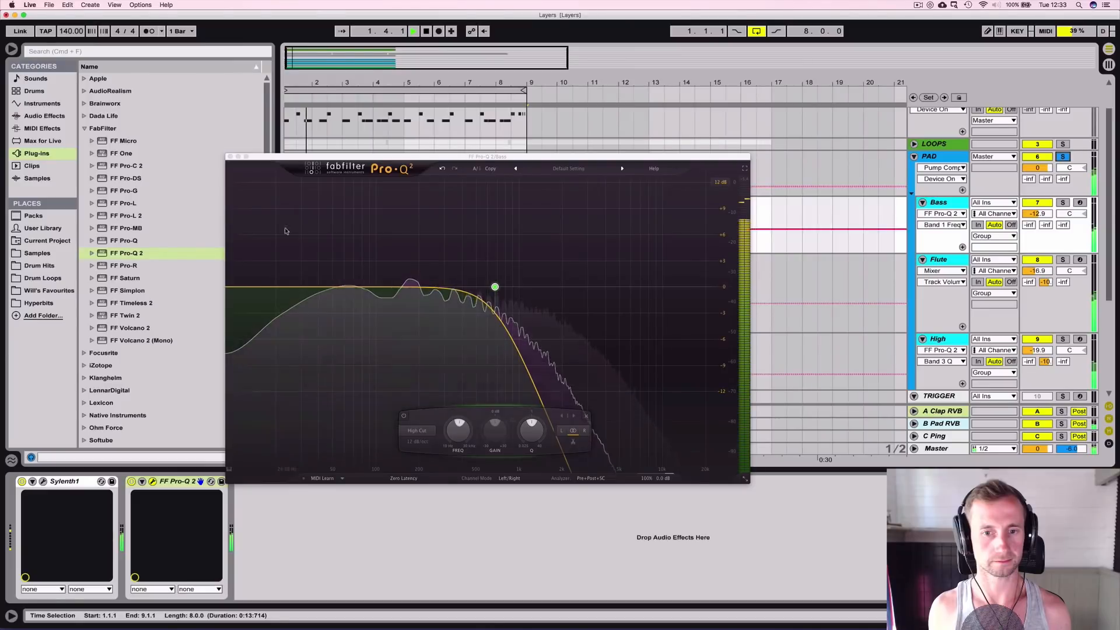
key(space)
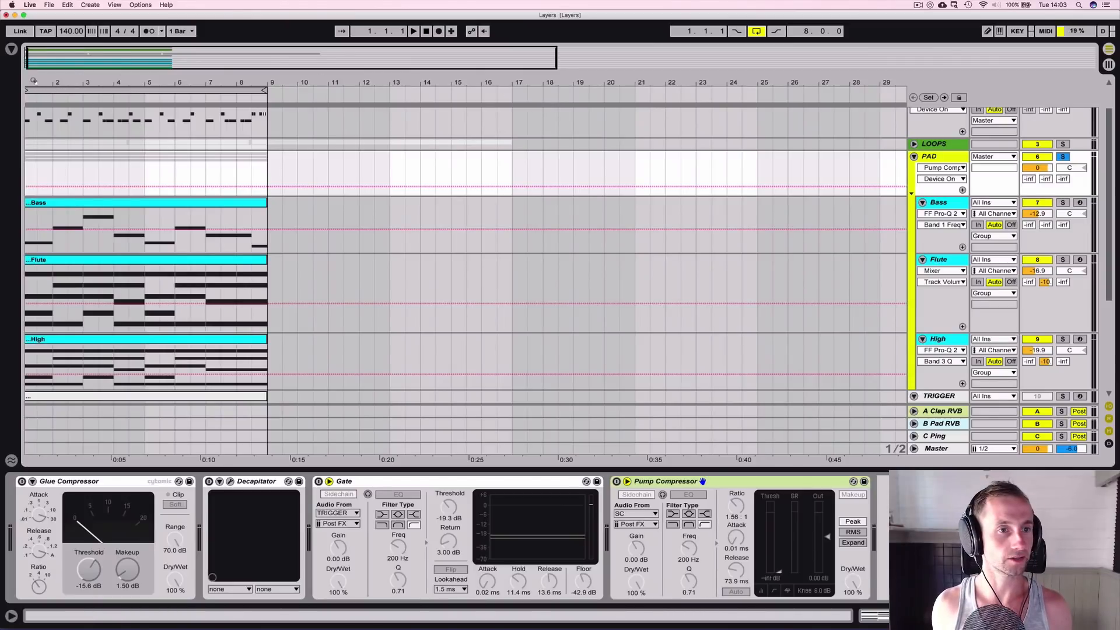
Step: Play the Bass track back in solo, check its Pro-Q 2 spectrum, and close the equalizer window
drag(34, 81, 36, 82)
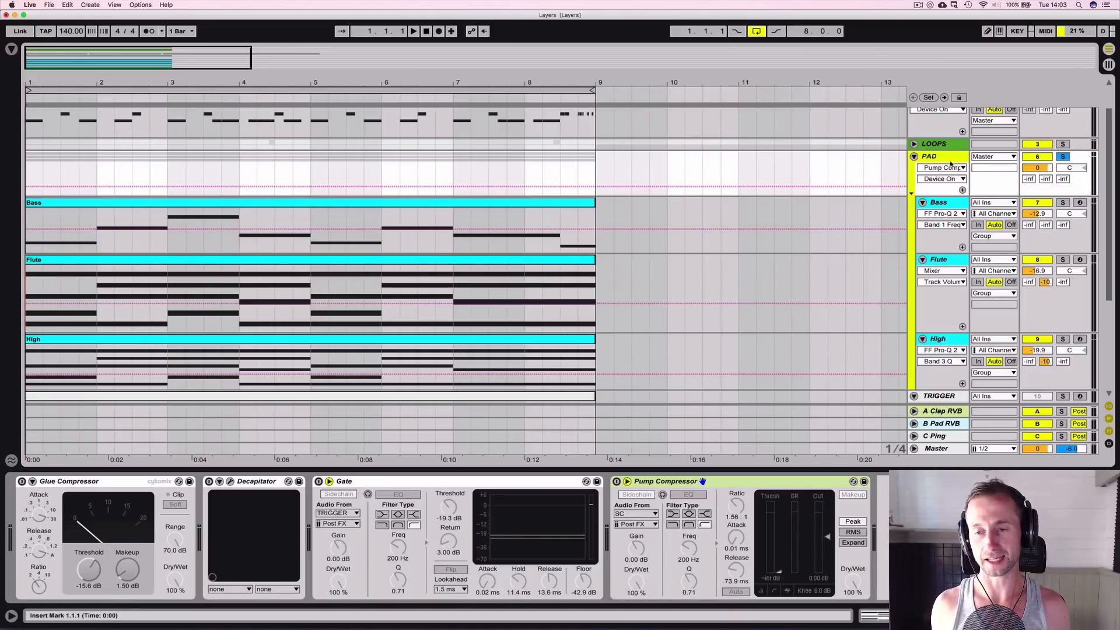
click(1063, 202)
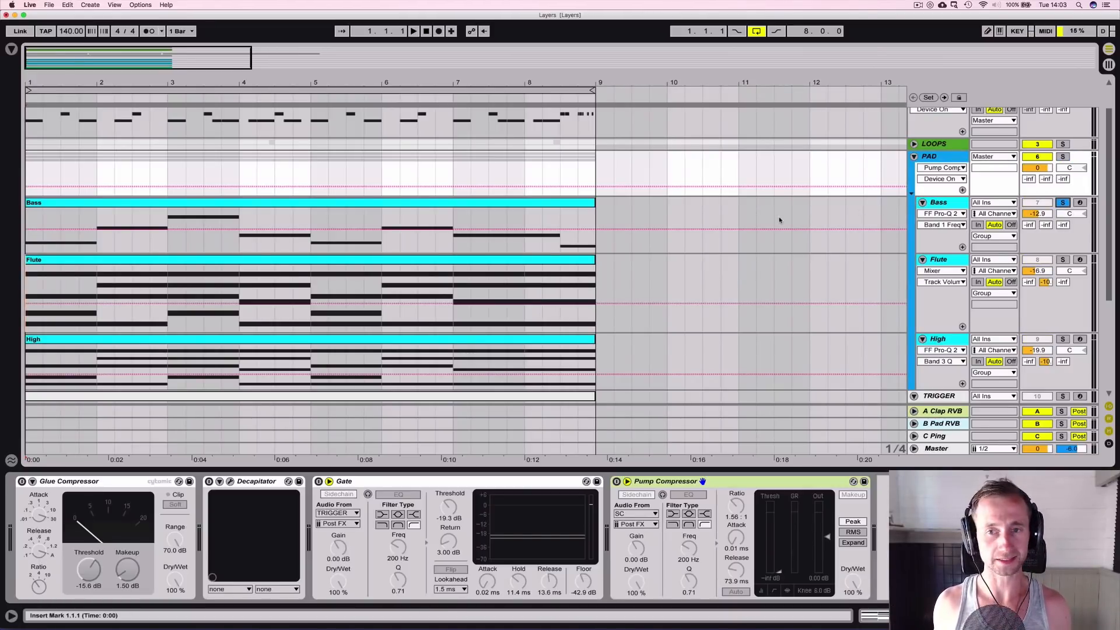
key(space)
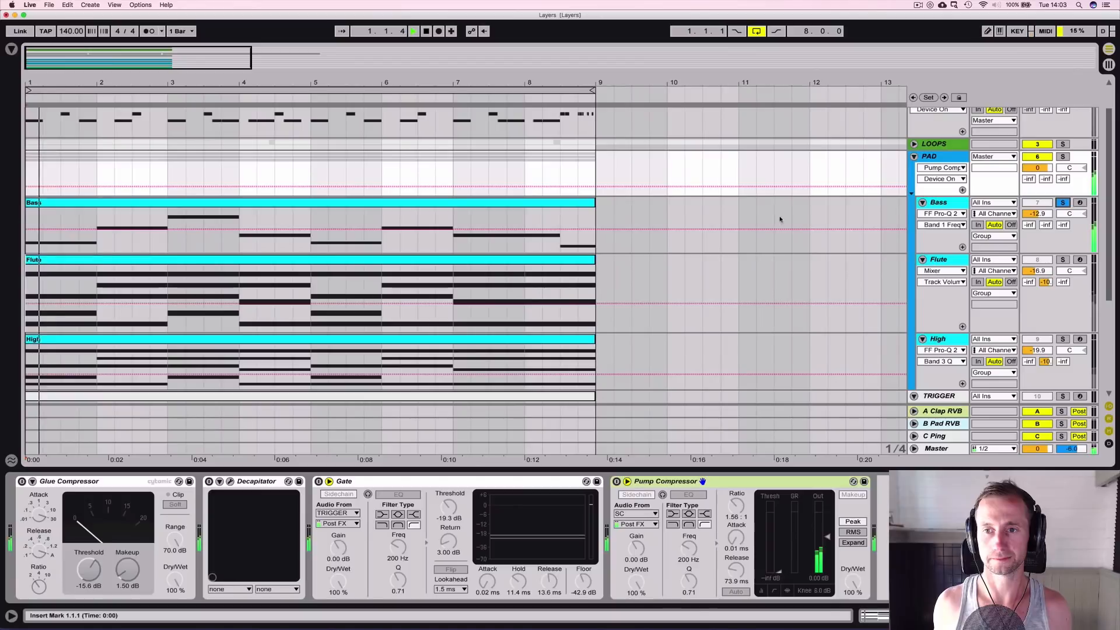
click(939, 201)
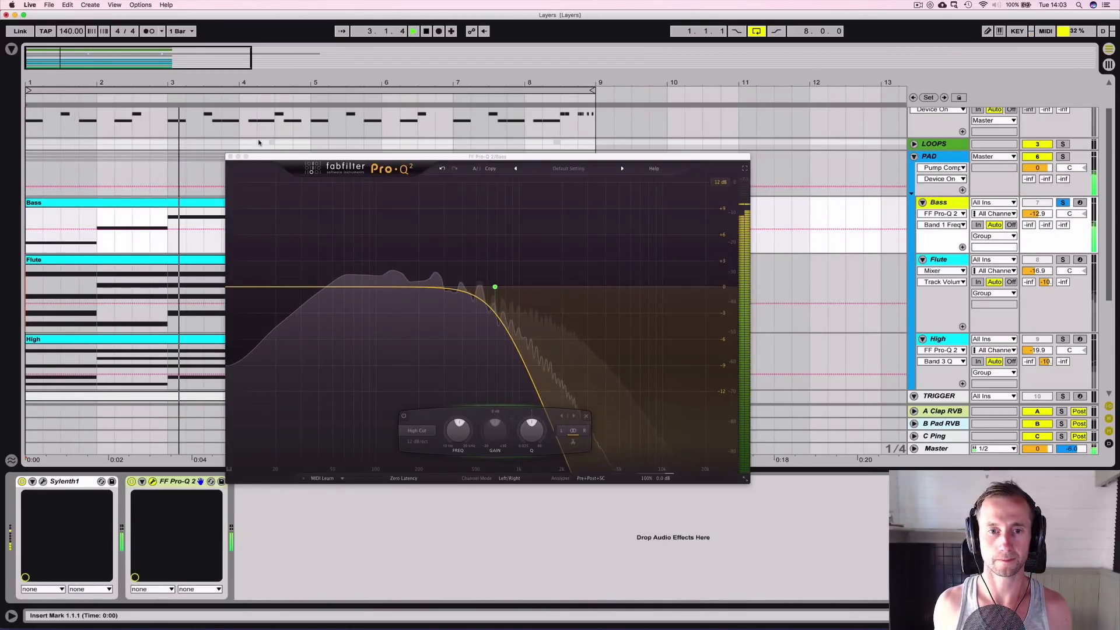
click(230, 157)
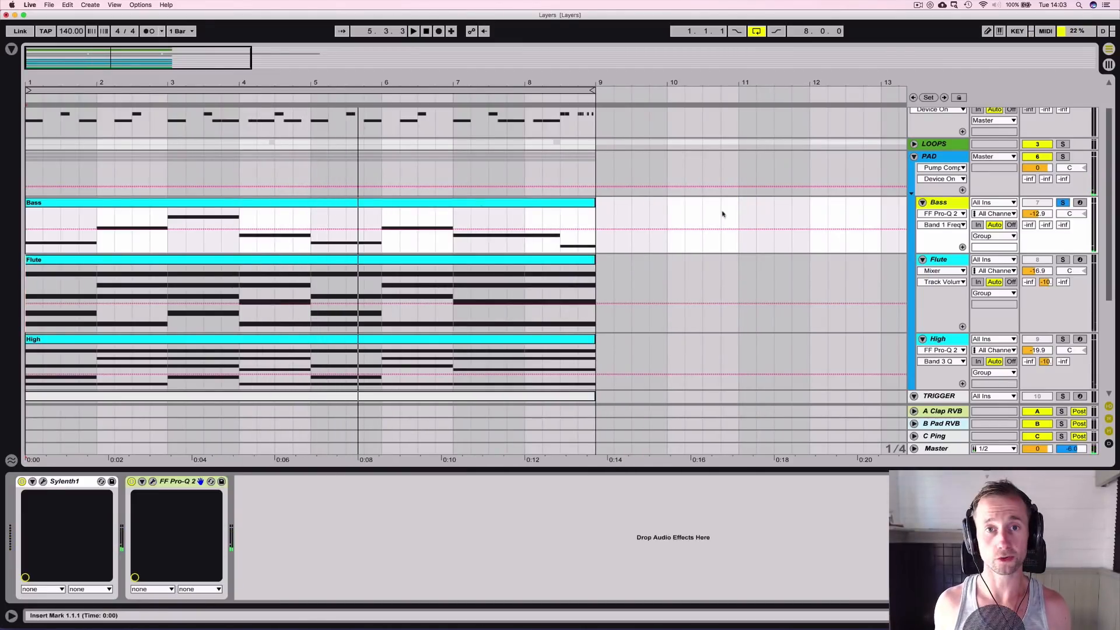
Step: Play back the Flute and High layers one after the other, each in solo from the start
click(1062, 261)
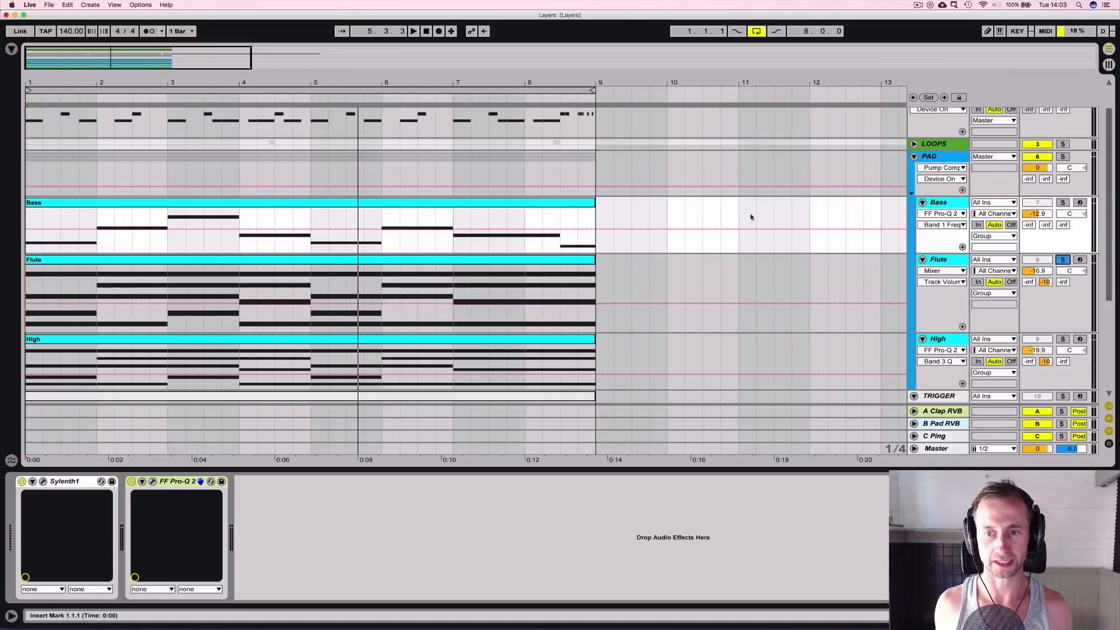
key(space)
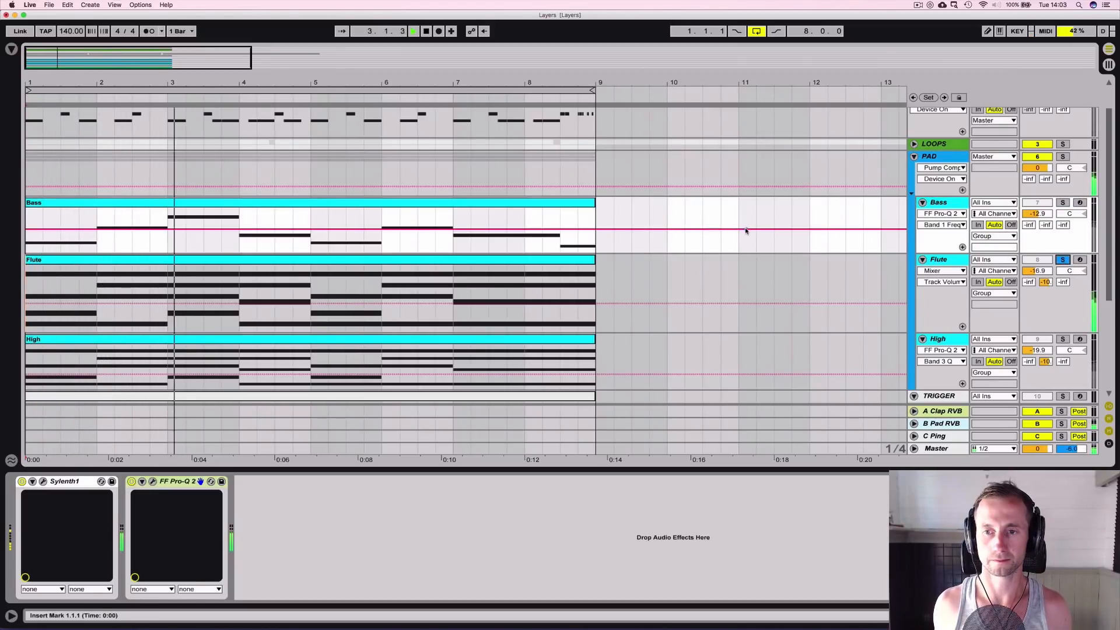
key(space)
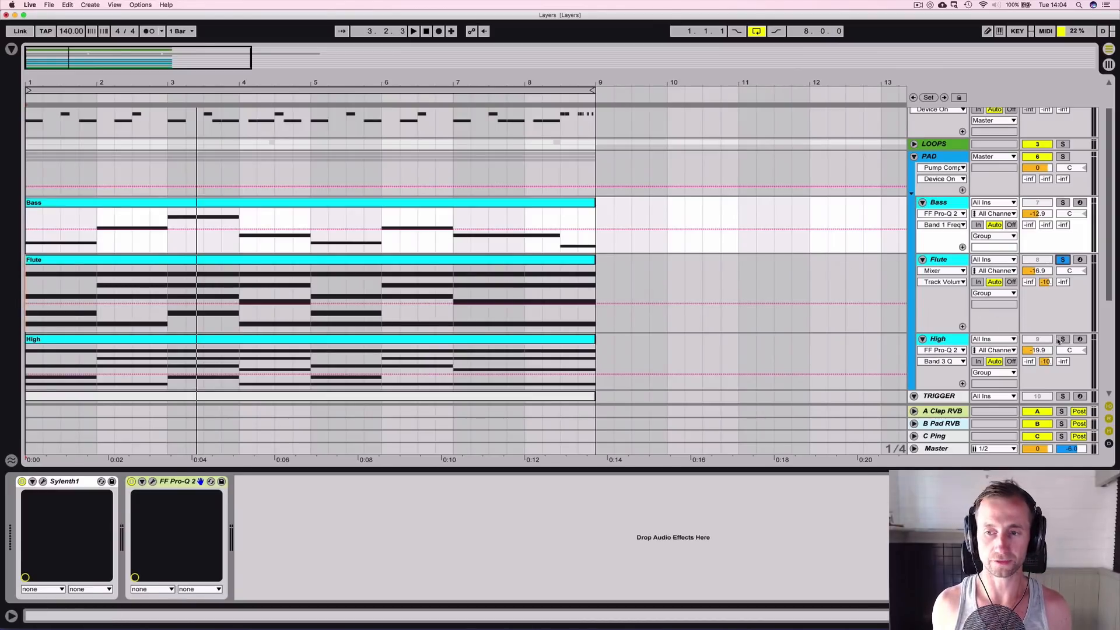
key(space)
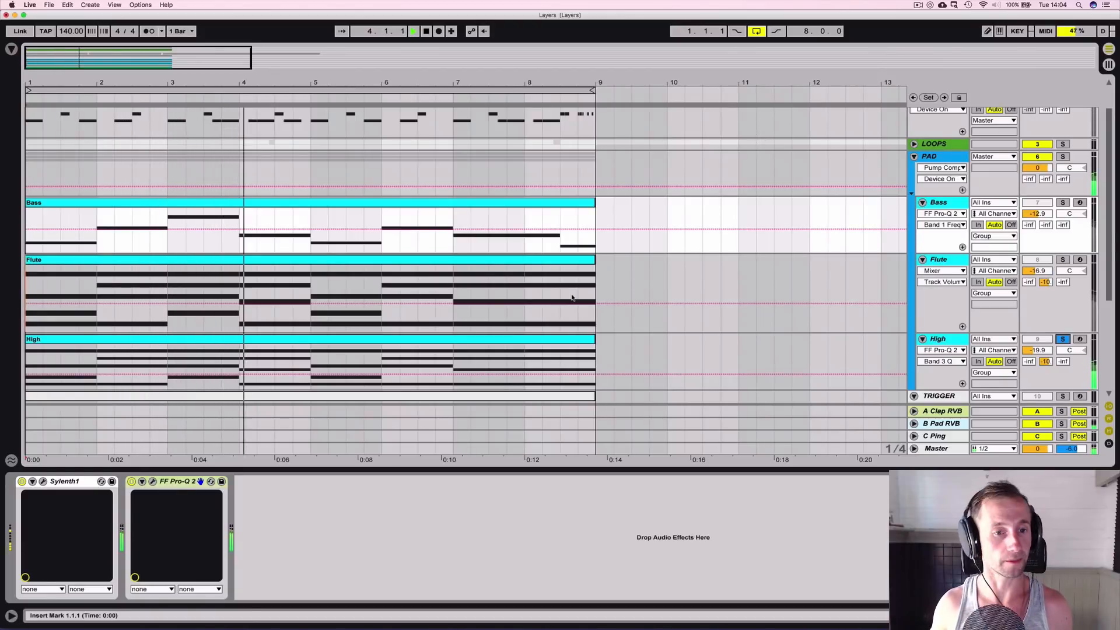
key(space)
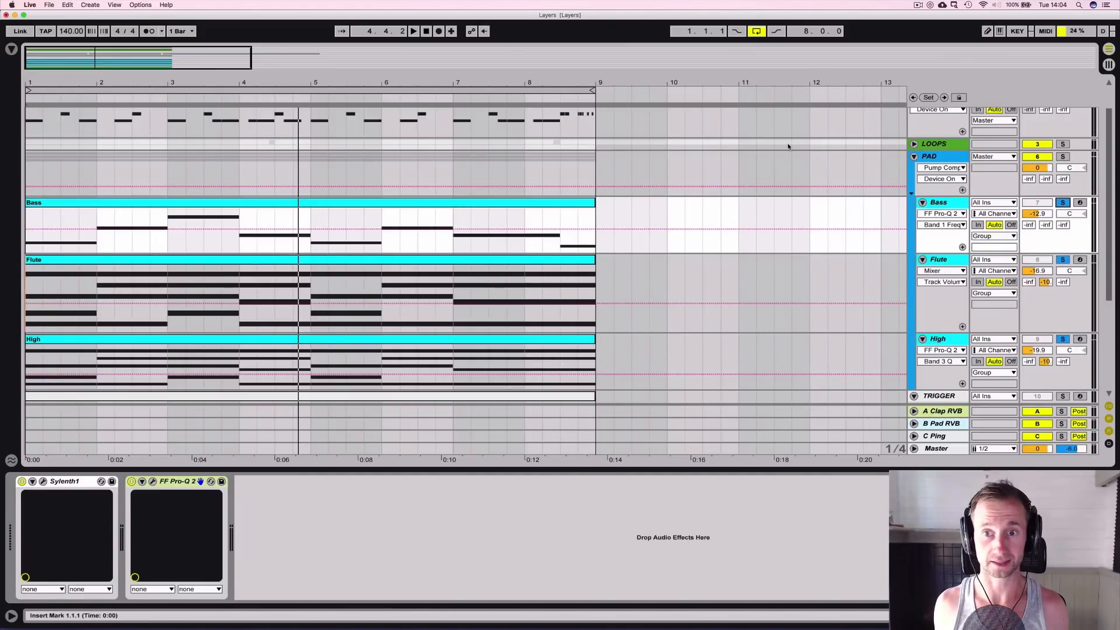
Step: Play the Bass, Flute and High tracks back together with all three soloed
key(space)
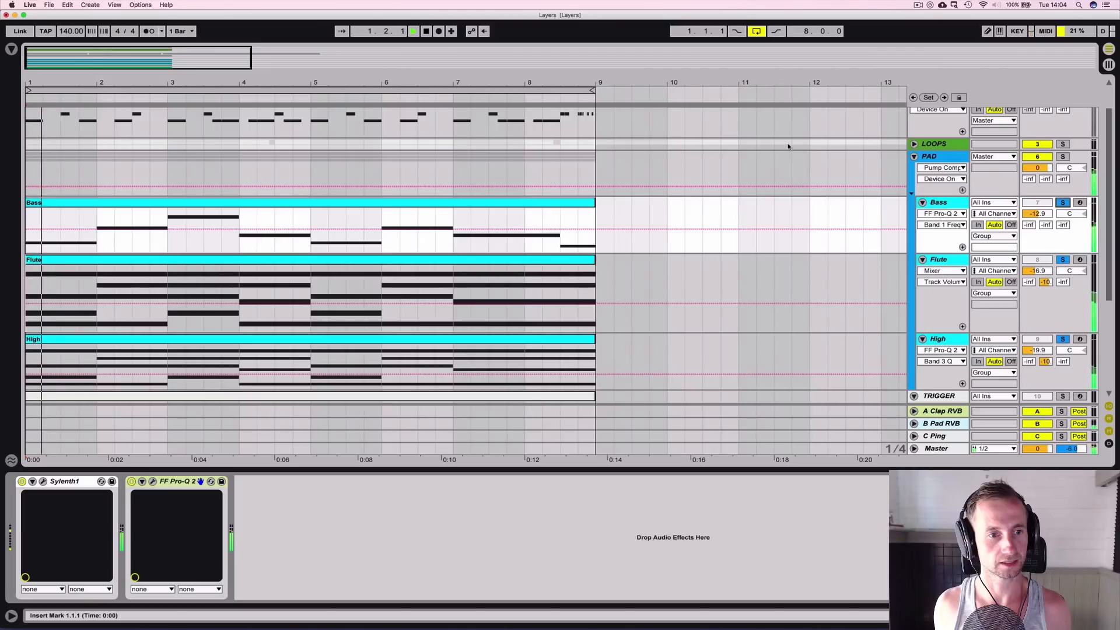
click(948, 204)
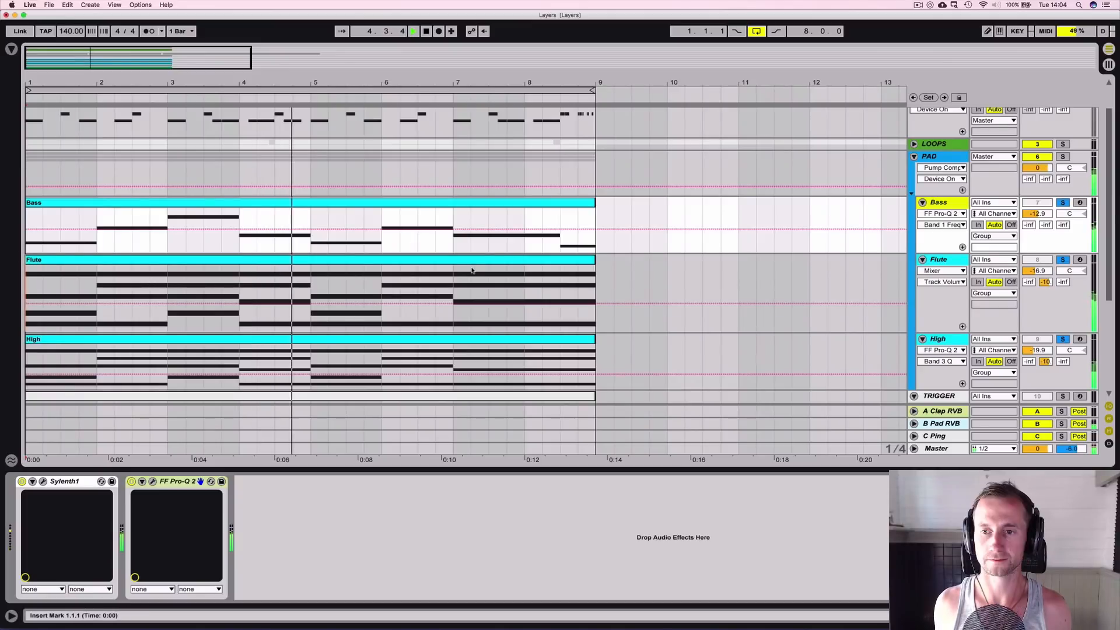
key(space)
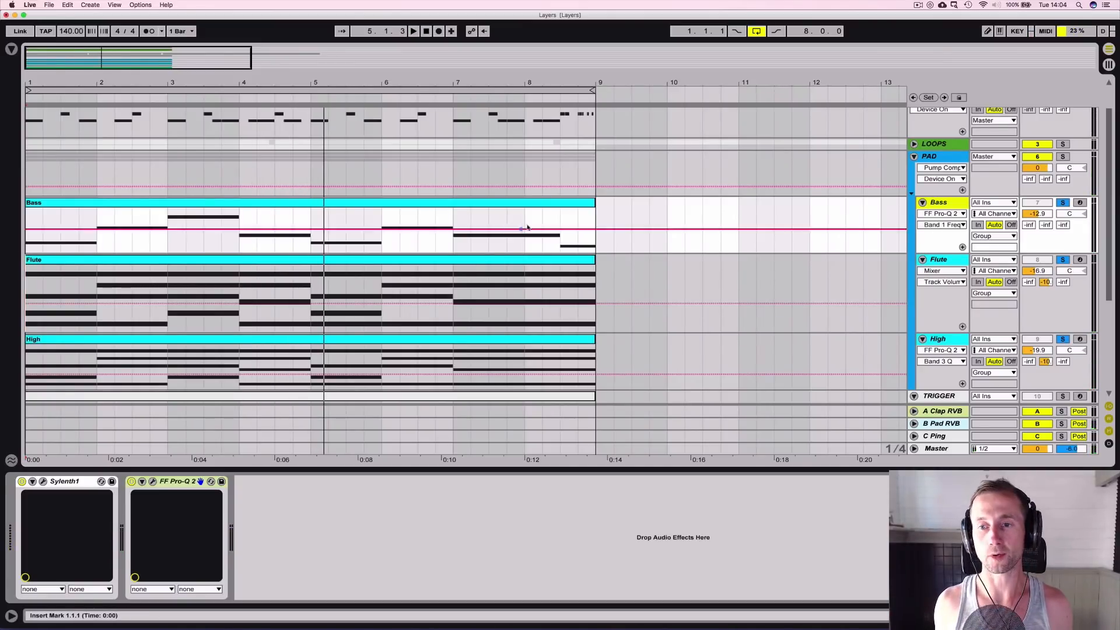
Step: Turn off the Ozone Imager on the Flute track and close its Pro-Q 2 window
click(944, 270)
click(949, 261)
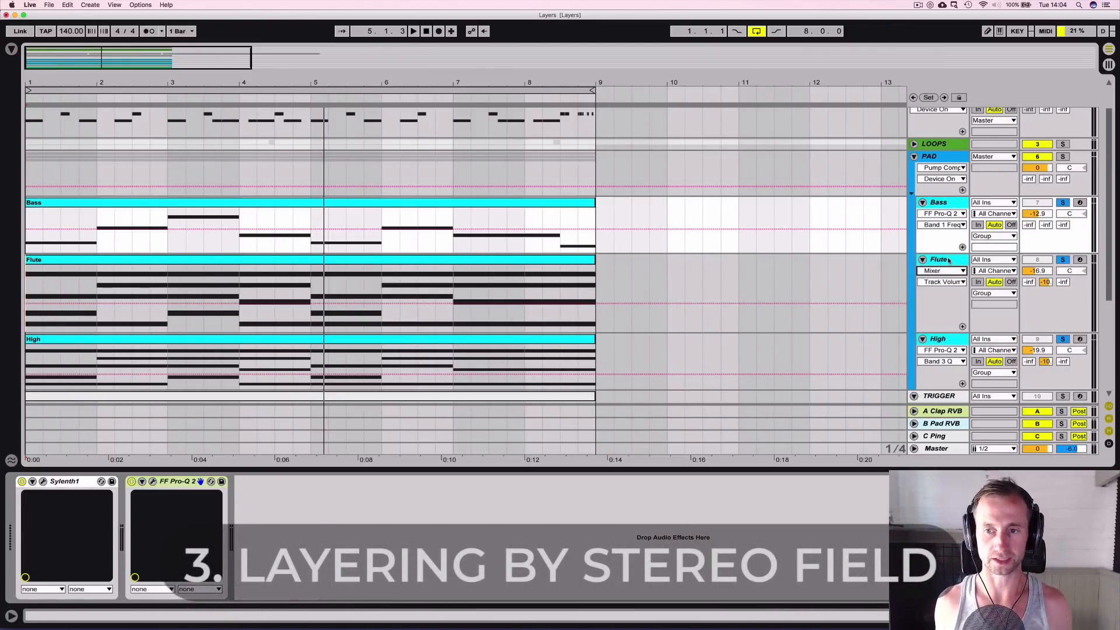
click(152, 482)
click(241, 481)
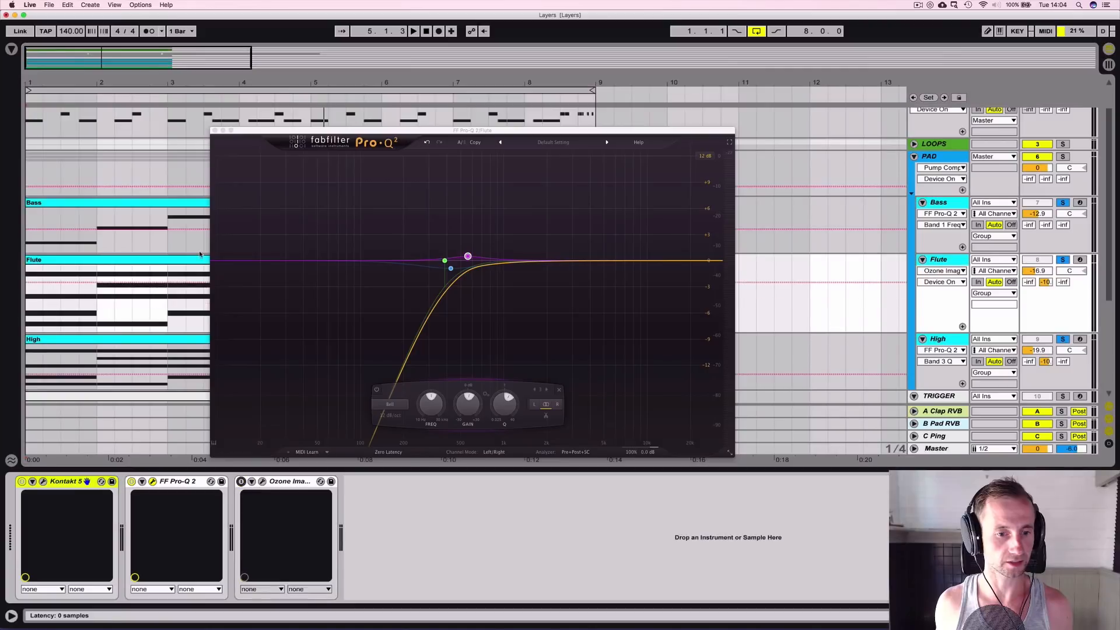
click(215, 130)
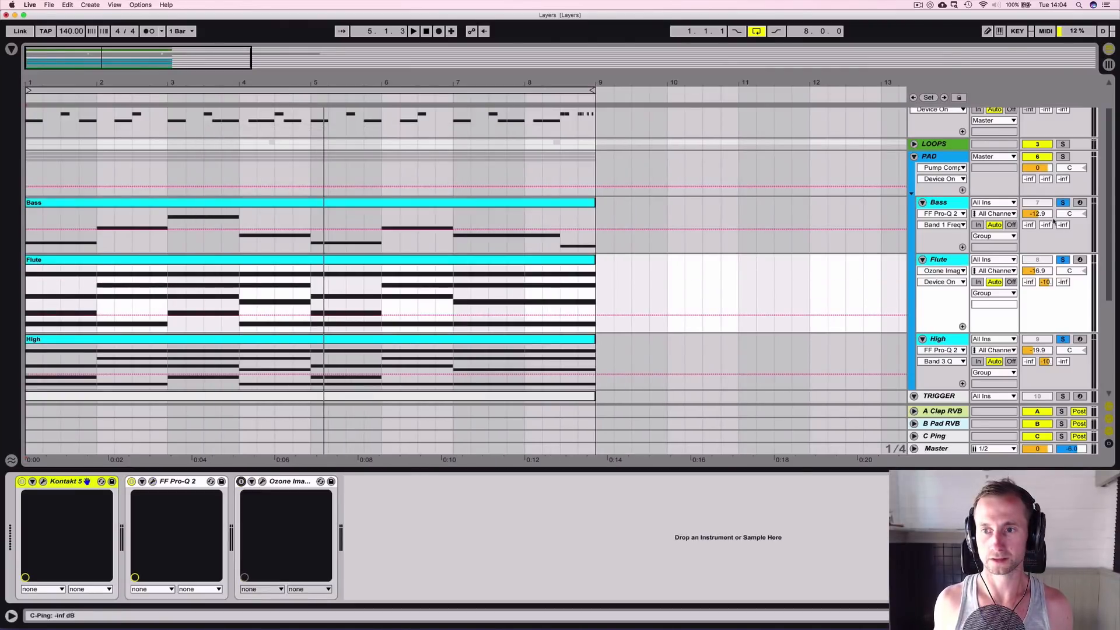
Step: Select the Bass track, play the layers briefly, and leave Bass as the only soloed track
click(952, 201)
key(space)
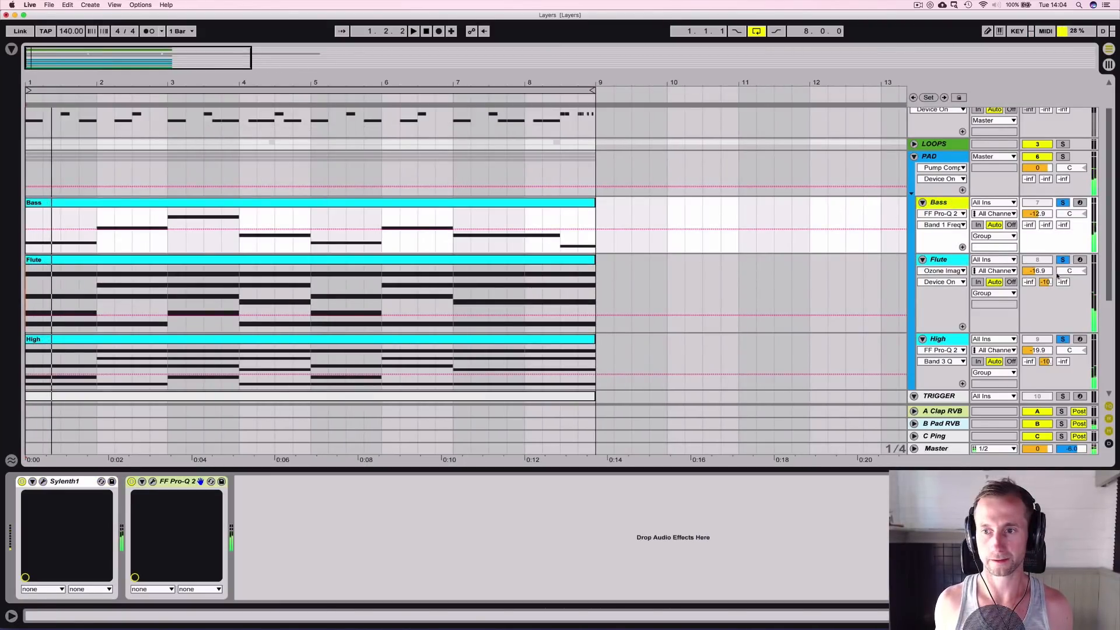
click(1062, 202)
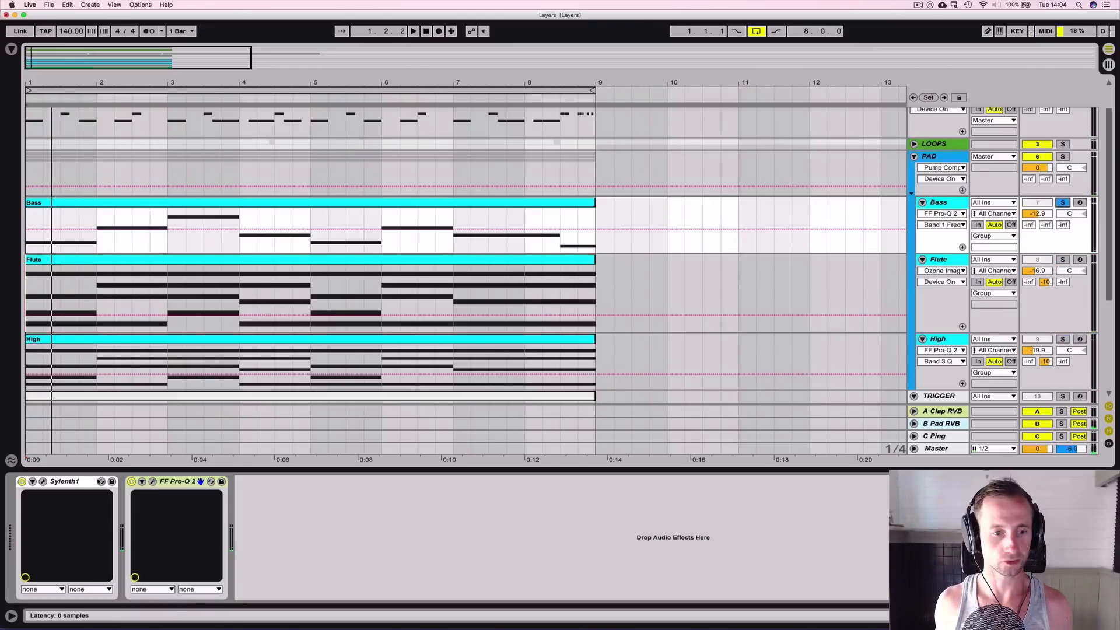
Step: Play the soloed Bass while inspecting Part A and Part B of its Sylenth1, and close the synth window
click(43, 482)
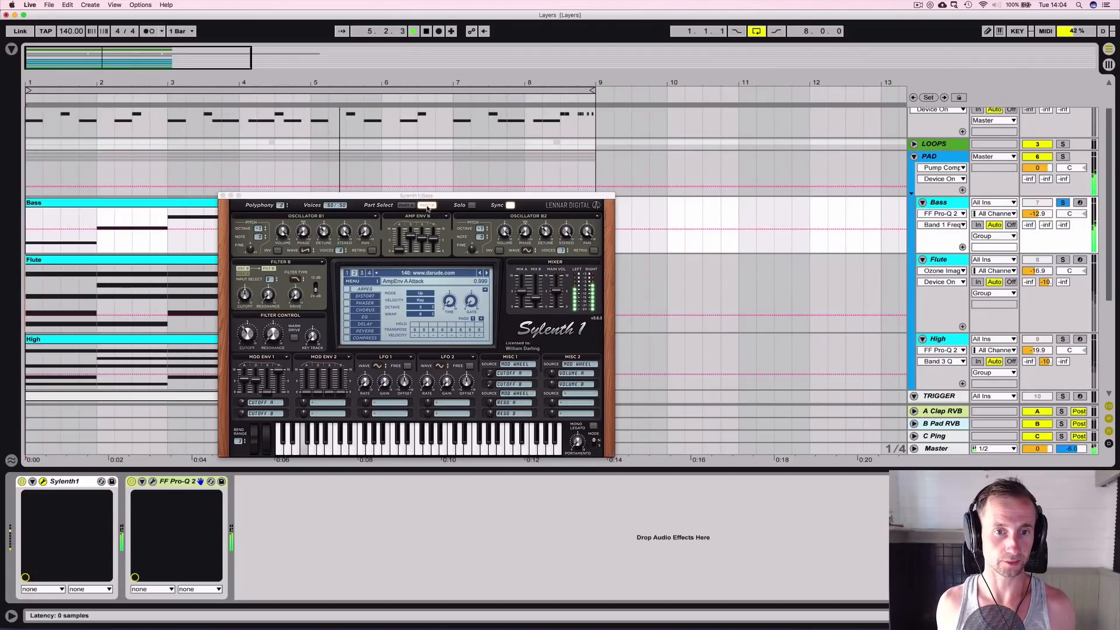
click(406, 205)
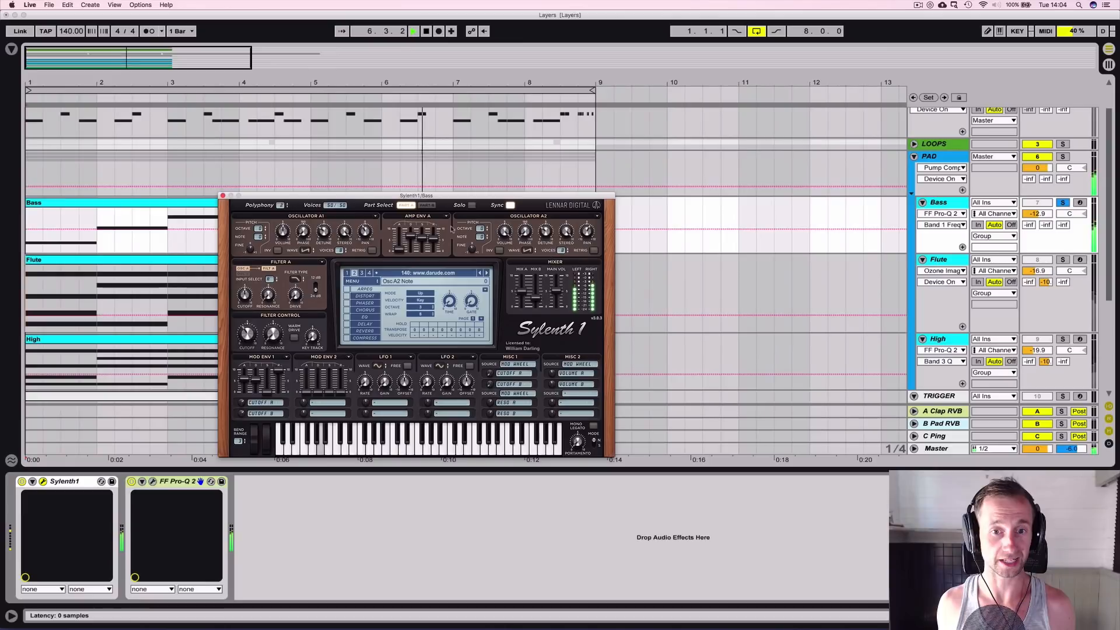
click(431, 206)
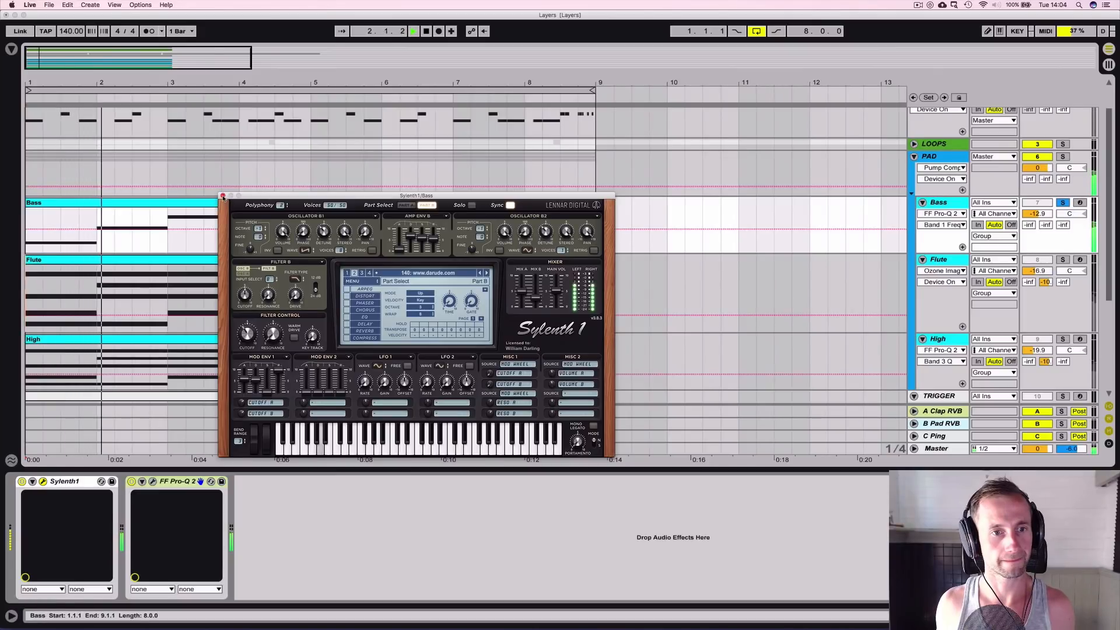
key(space)
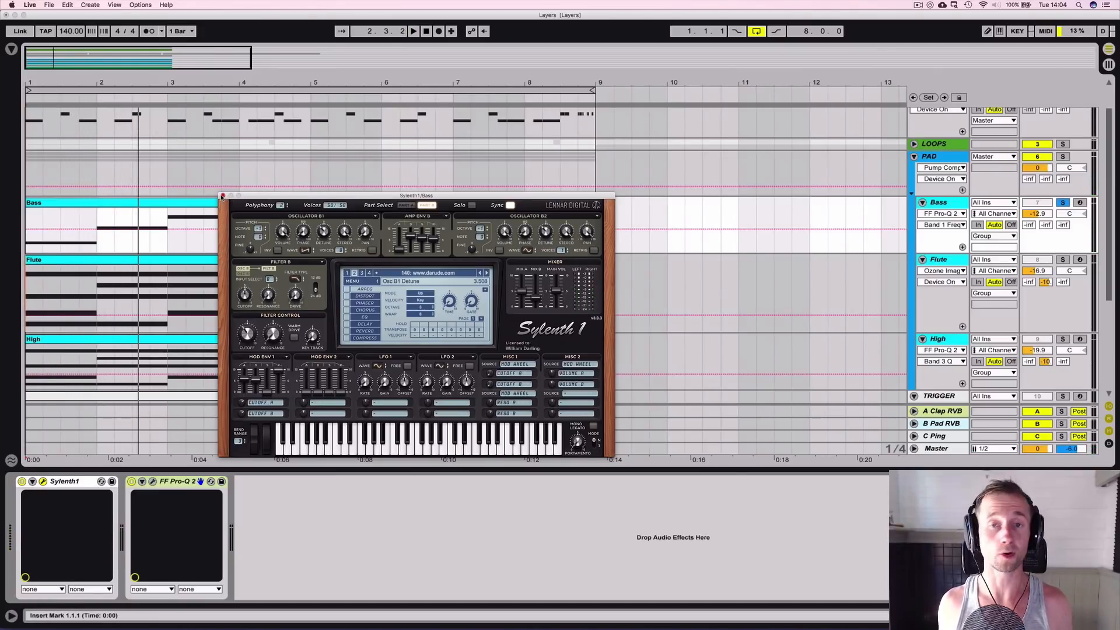
click(222, 197)
Step: Show the browser and check the oscillator detune, stereo and pan settings of Parts B and A in the Bass track's Sylenth1
click(10, 50)
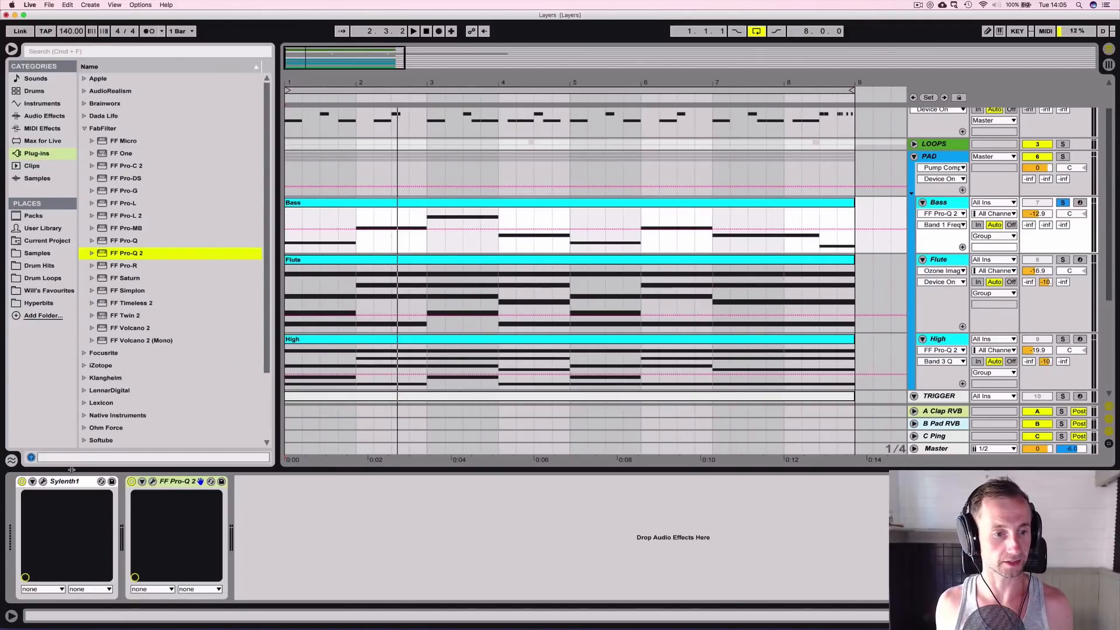
click(44, 482)
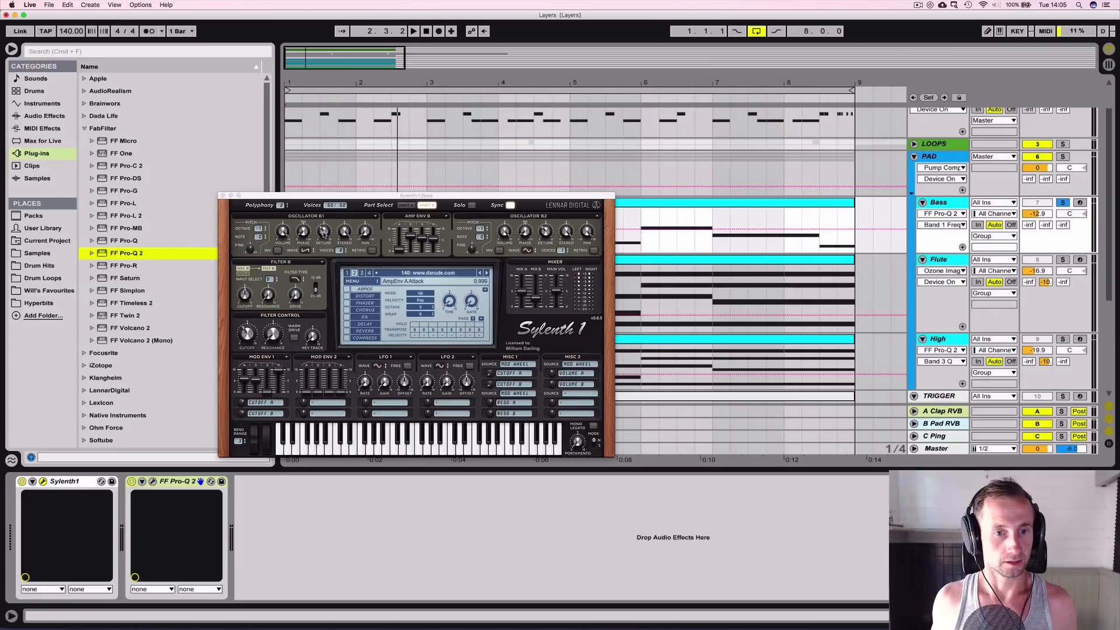
key(space)
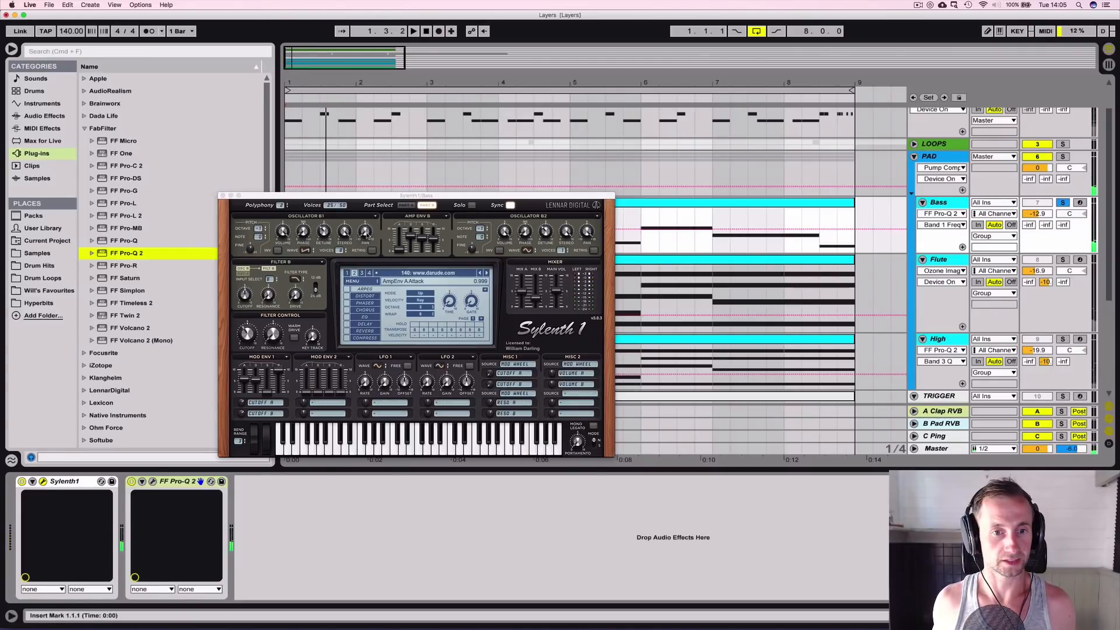
click(368, 238)
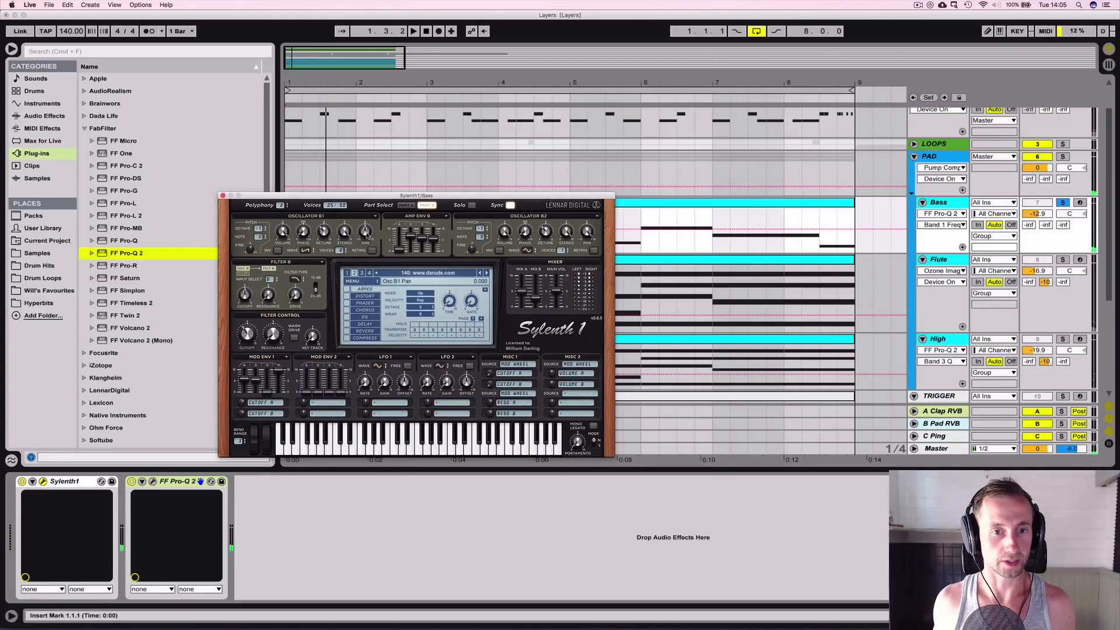
click(406, 206)
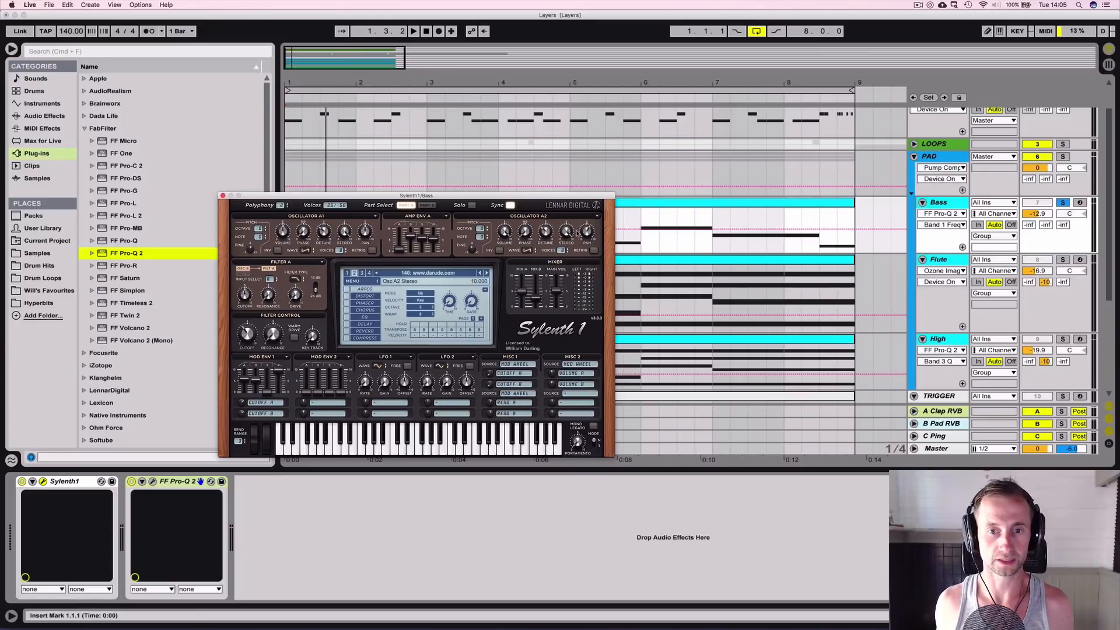
key(space)
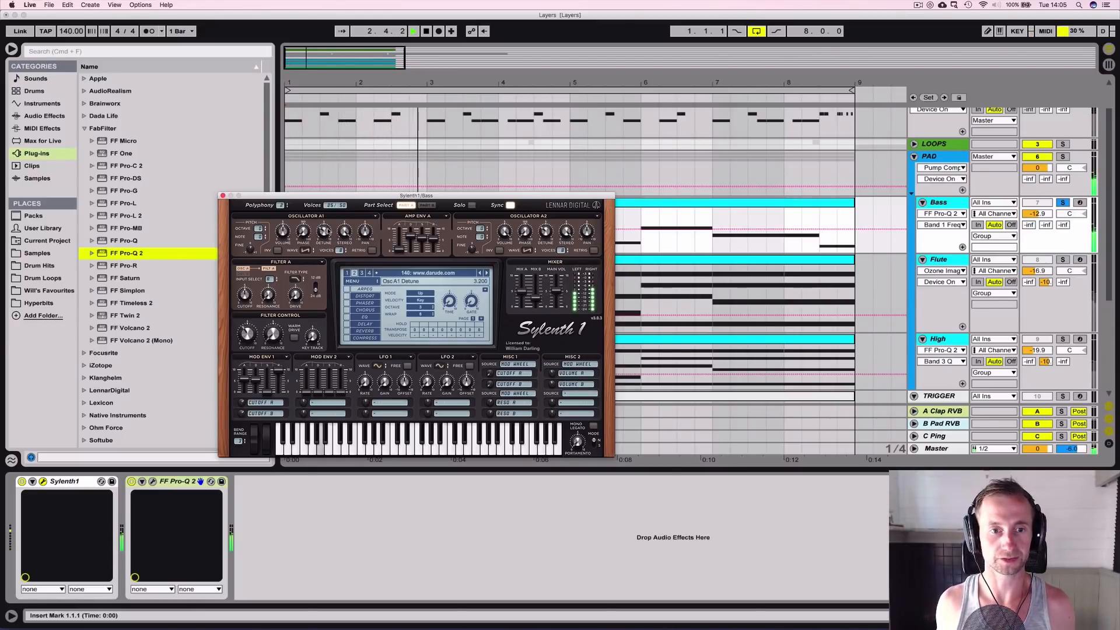
click(223, 195)
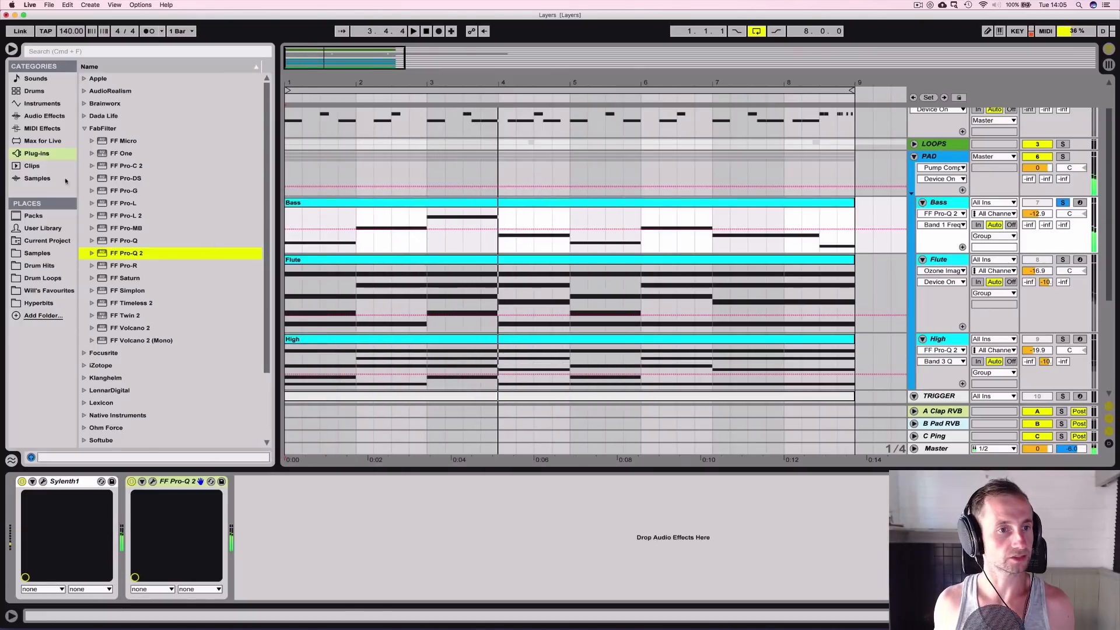
Step: Add a Utility effect after Pro-Q 2 on the Bass track and set its width to 0% during playback
click(36, 115)
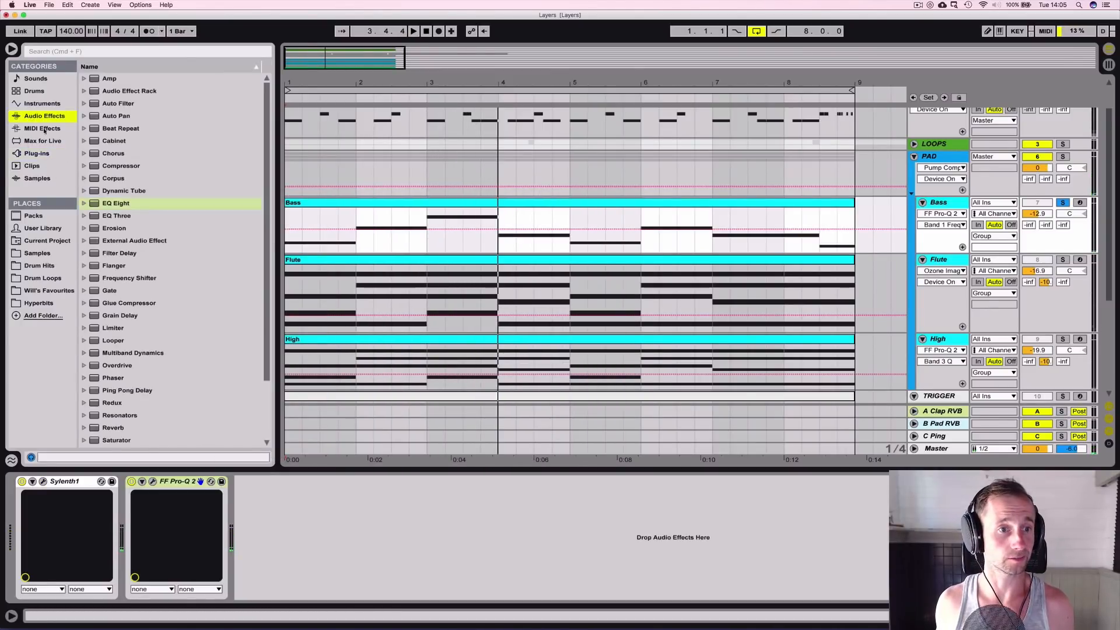
scroll(118, 253, down, 3)
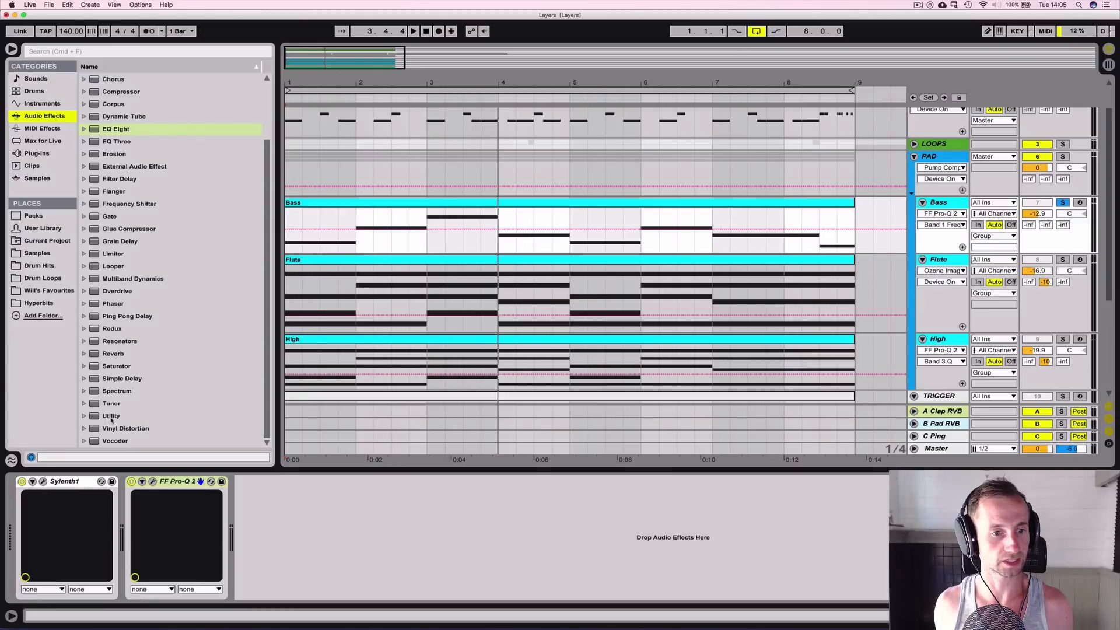
drag(111, 420, 308, 516)
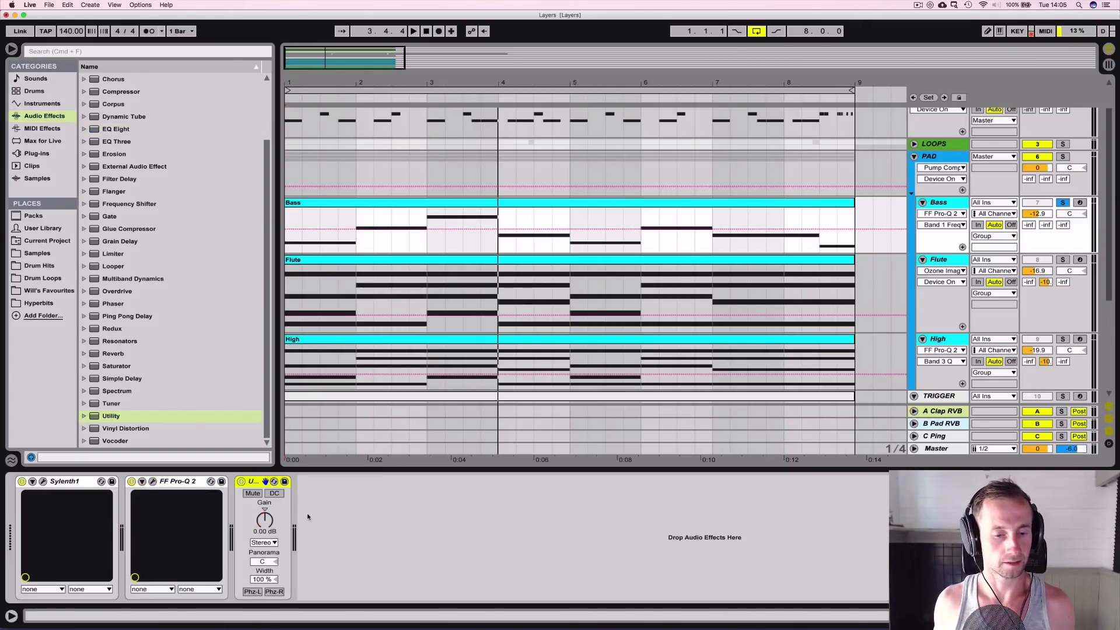
key(space)
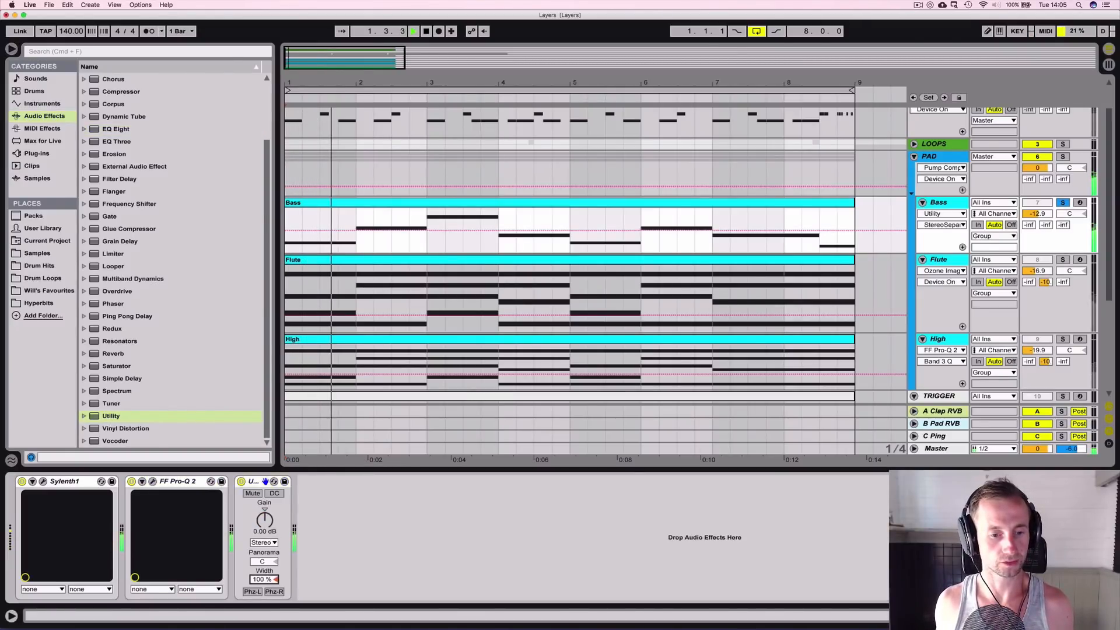
mouse_move(261, 579)
mouse_down()
mouse_move(262, 590)
mouse_move(263, 580)
mouse_up()
key(space)
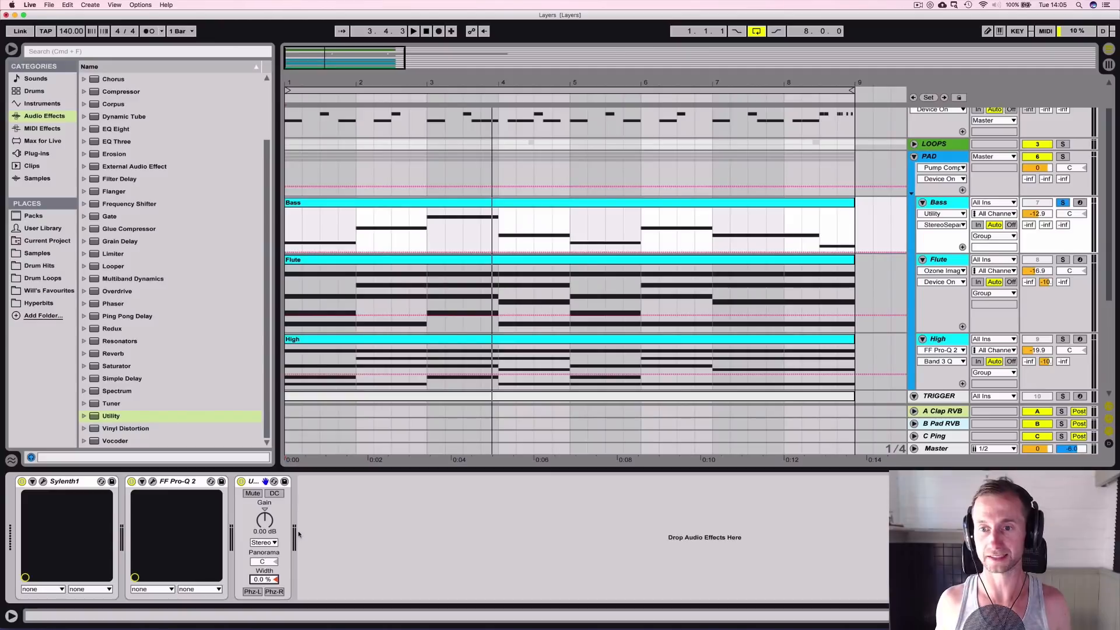
Step: Solo only the Flute track during playback and turn its Ozone Imager back on
key(space)
click(1063, 260)
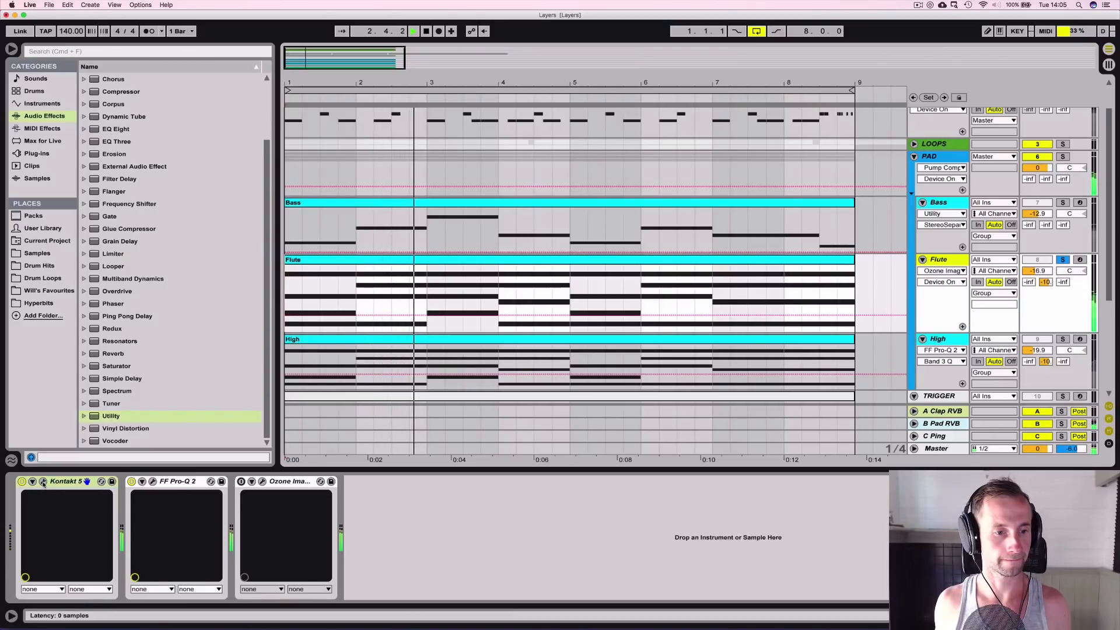
click(240, 481)
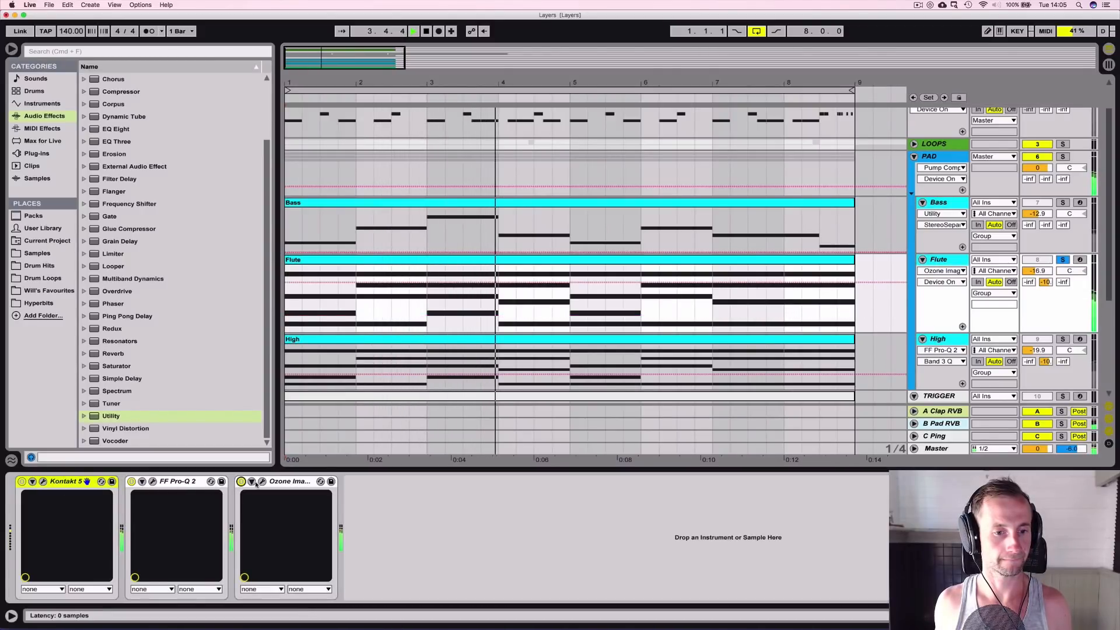
Step: Set the Flute track's Ozone Imager width to 53.8, stop playback and close the plug-in window
click(263, 481)
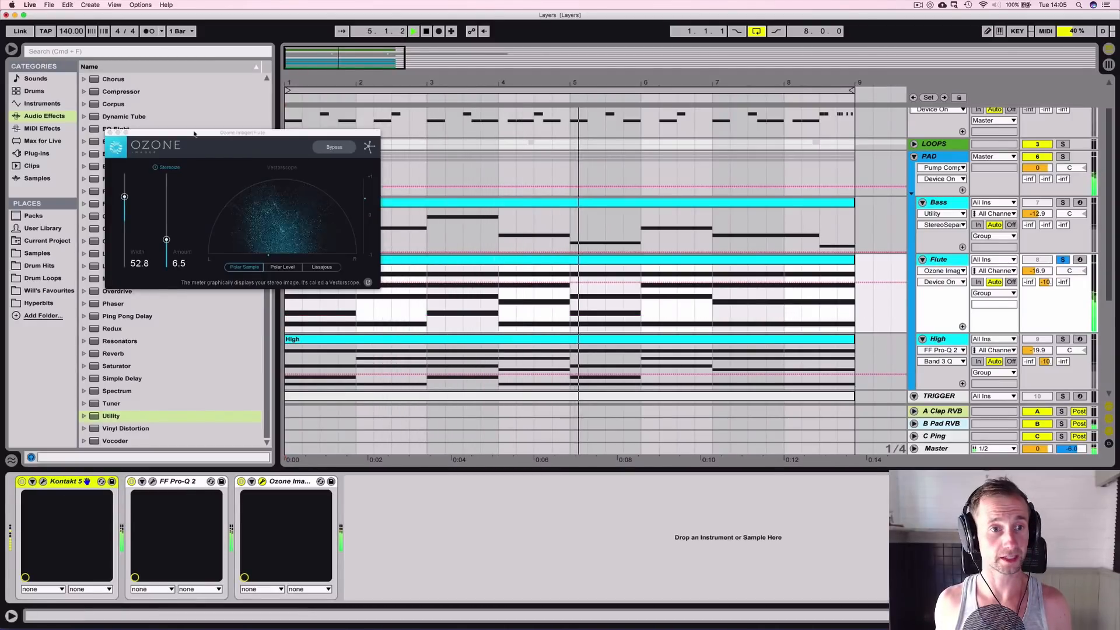
drag(187, 133, 462, 218)
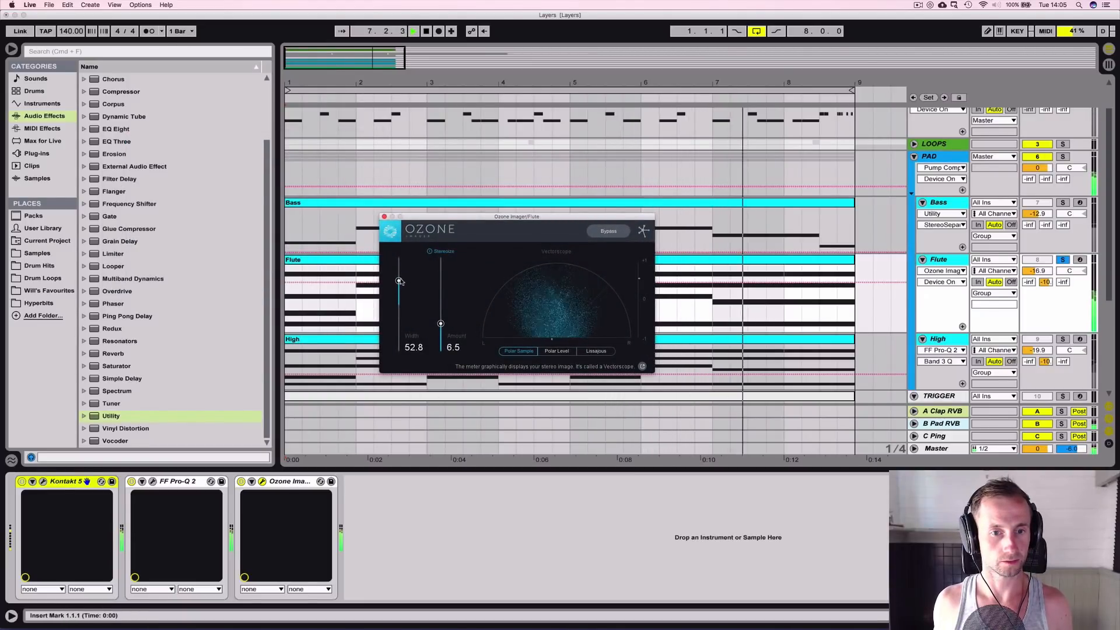
drag(399, 281, 391, 257)
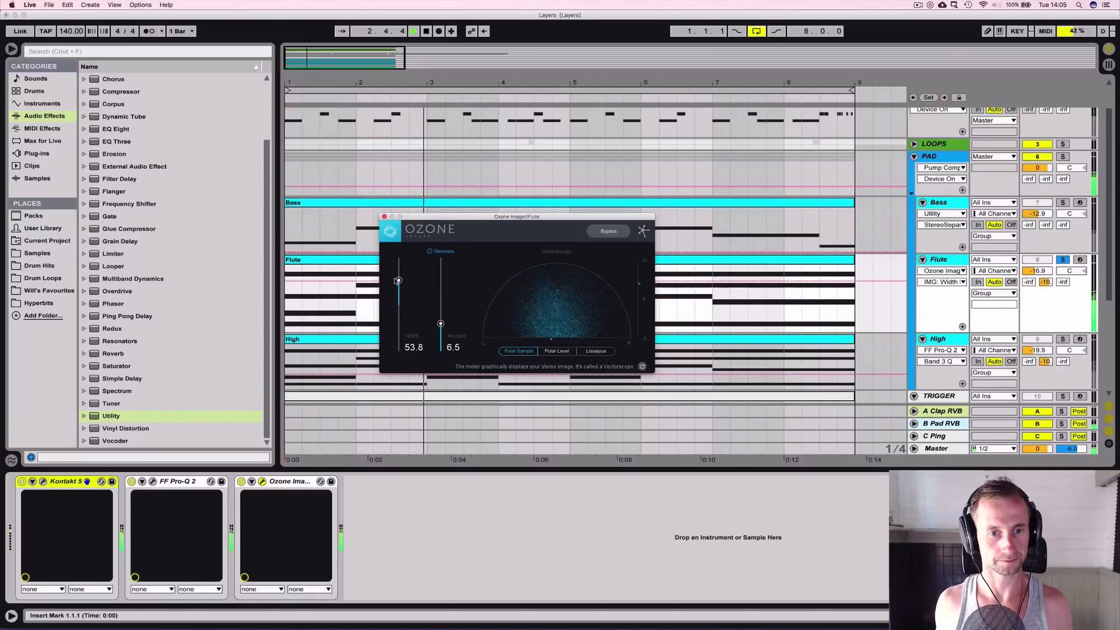
key(space)
click(384, 217)
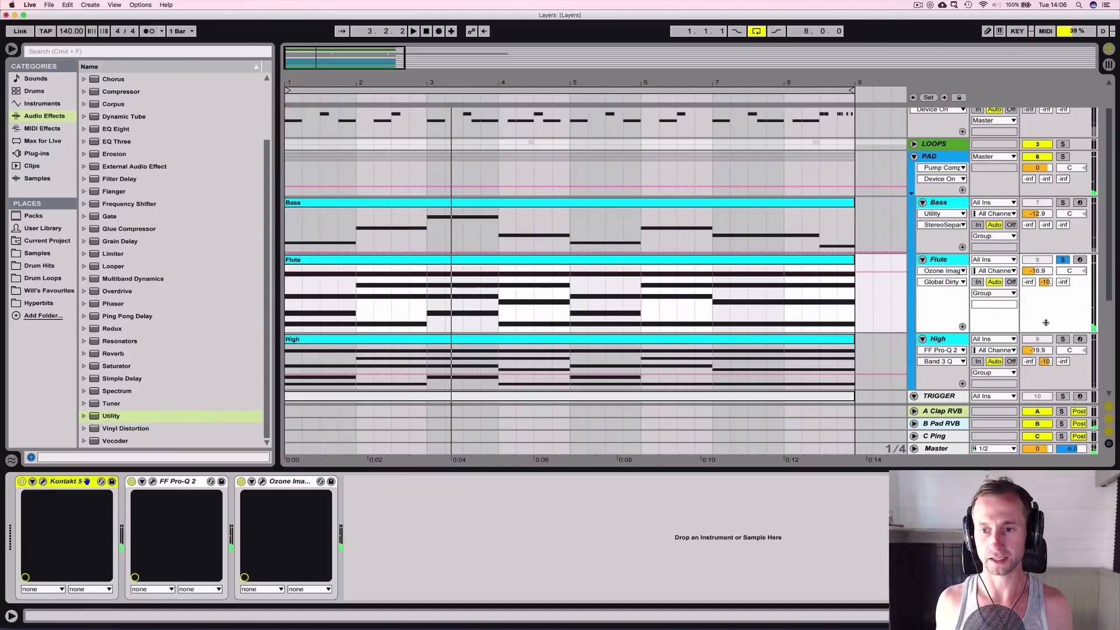
Step: Solo only the High track, play it from the start and close its Pro-Q 2 window
click(961, 342)
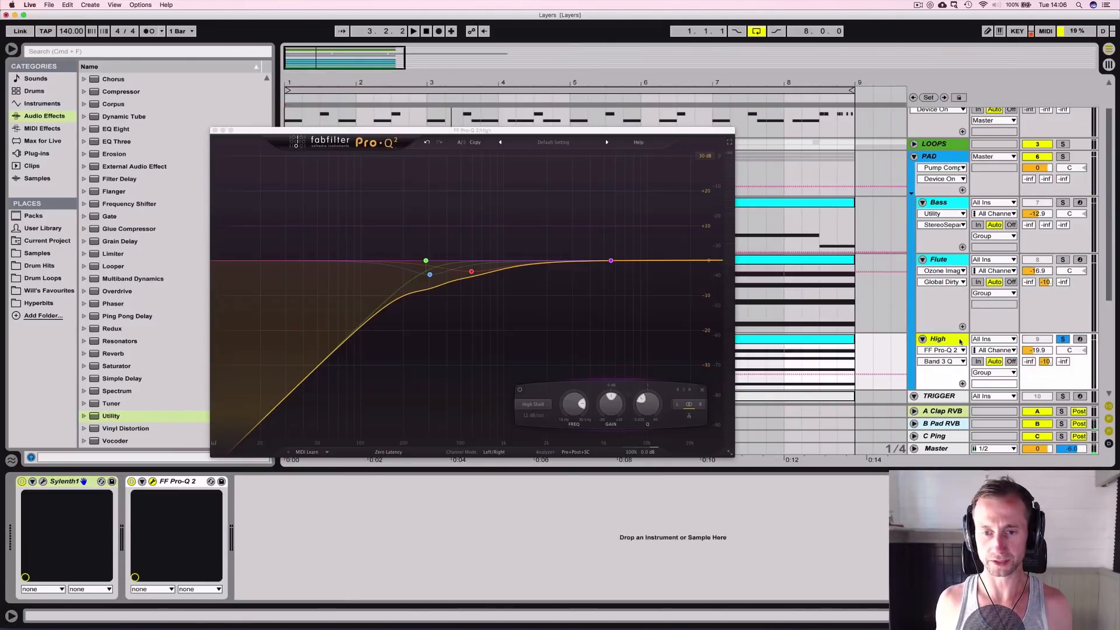
key(space)
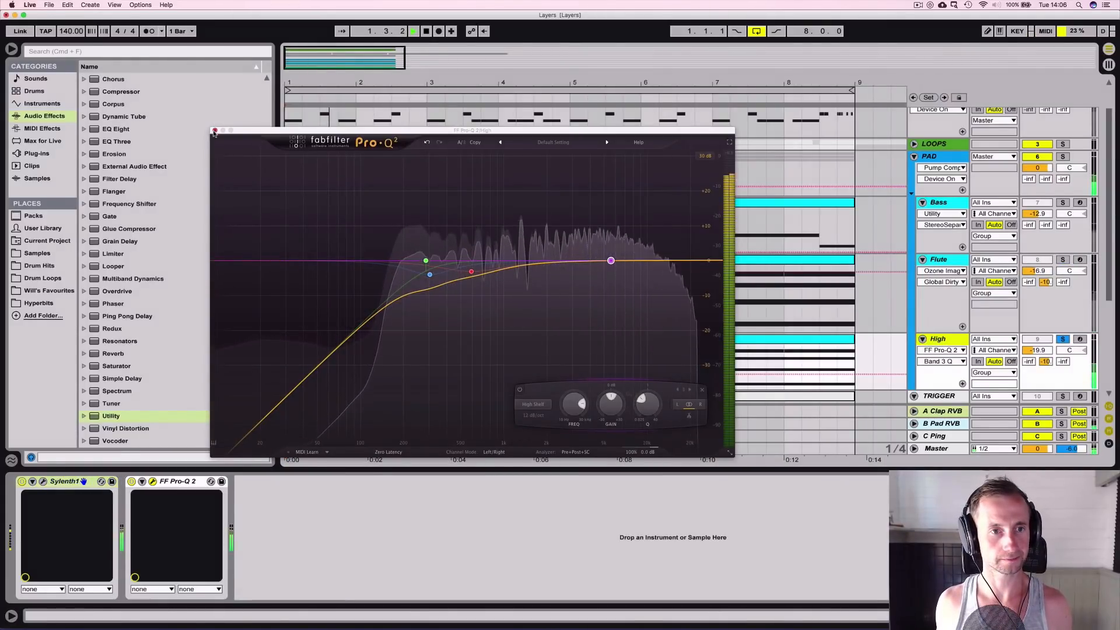
click(215, 130)
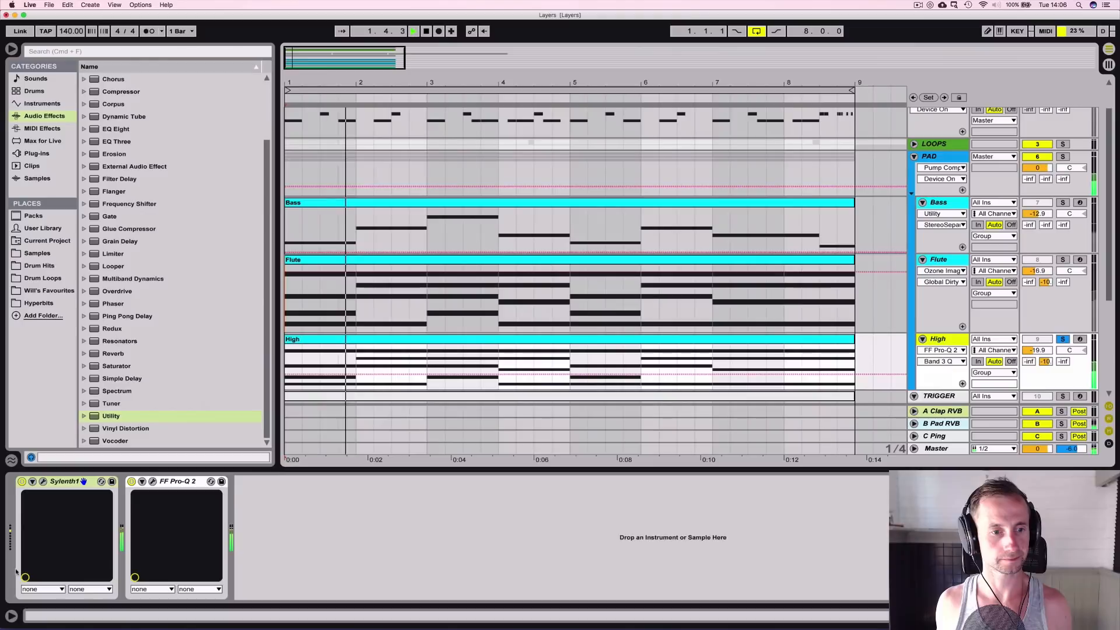
Step: In Part A of the High track's Sylenth1, pan oscillator A1 left and A2 right, and set A2's phase to 360 degrees
click(43, 481)
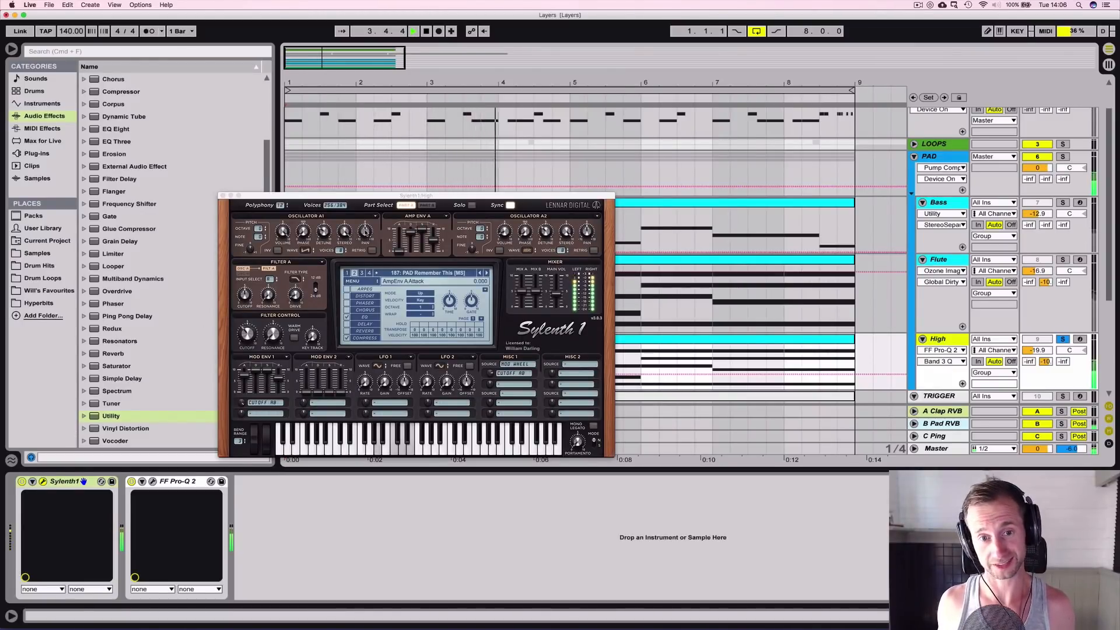
drag(365, 232, 365, 291)
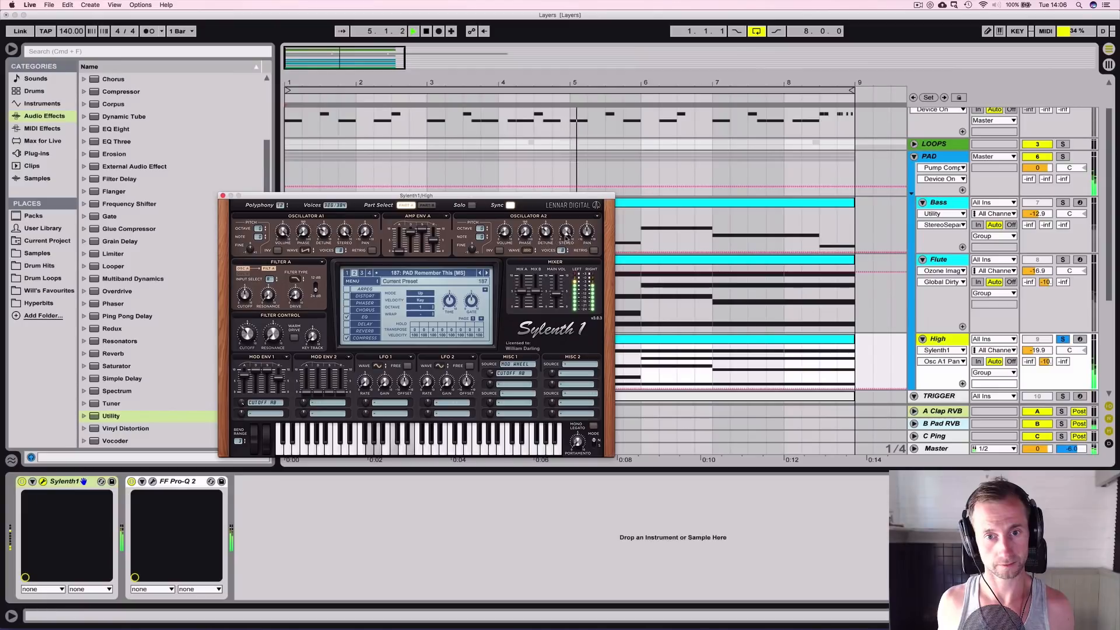
drag(587, 232, 597, 177)
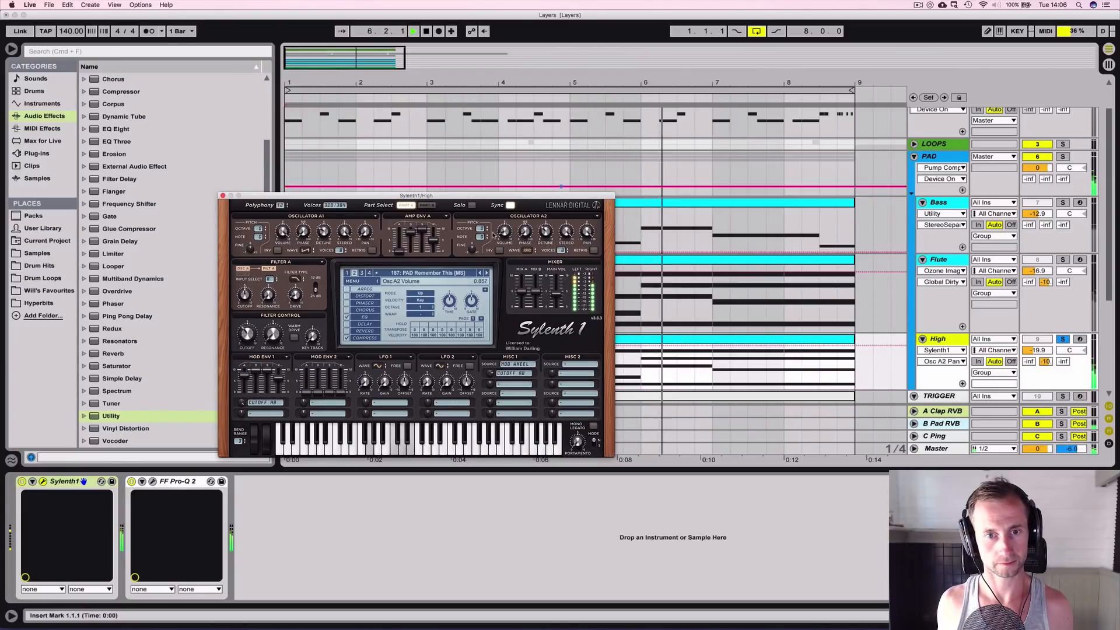
drag(525, 232, 556, 135)
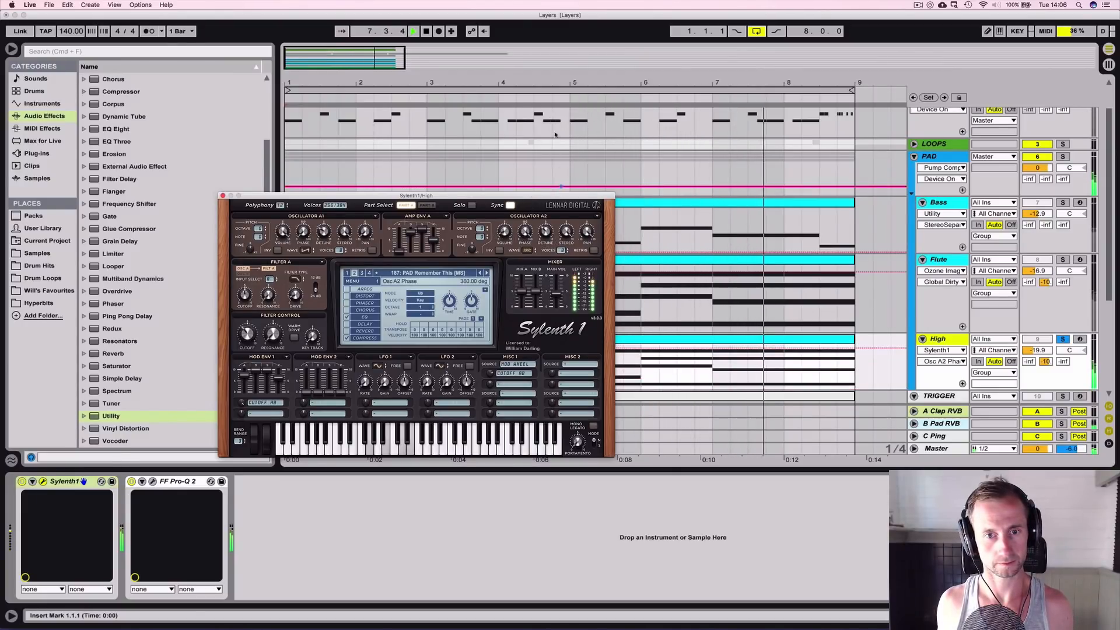
Step: In Part B of the High track's Sylenth1, pan oscillator B1 to 10 and B2 left, and close the synth after returning to Part A
click(427, 205)
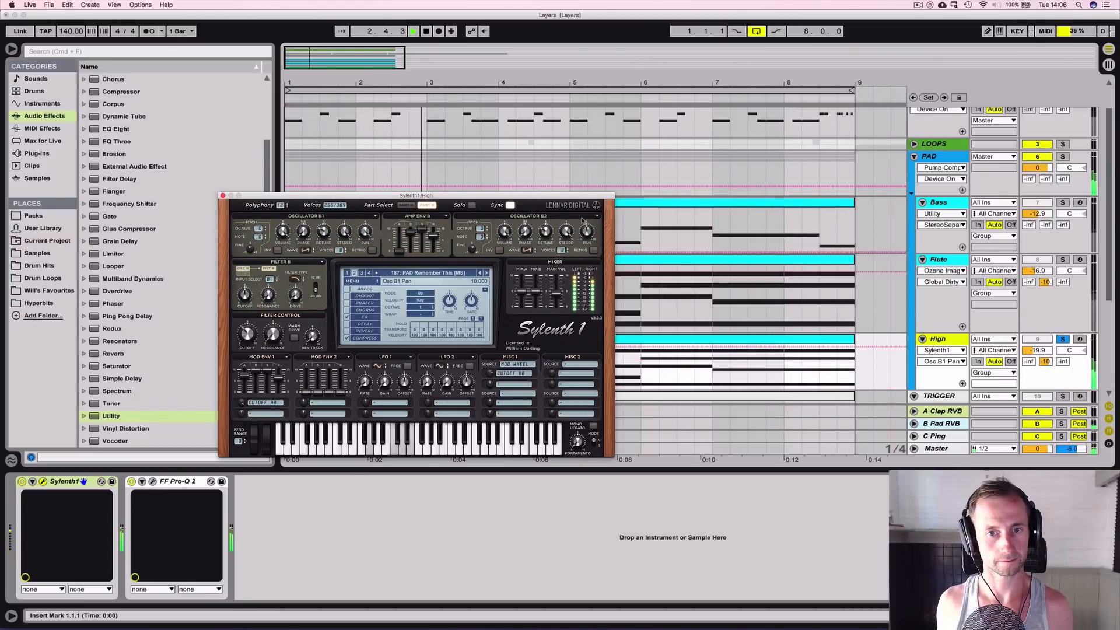
drag(587, 233, 595, 348)
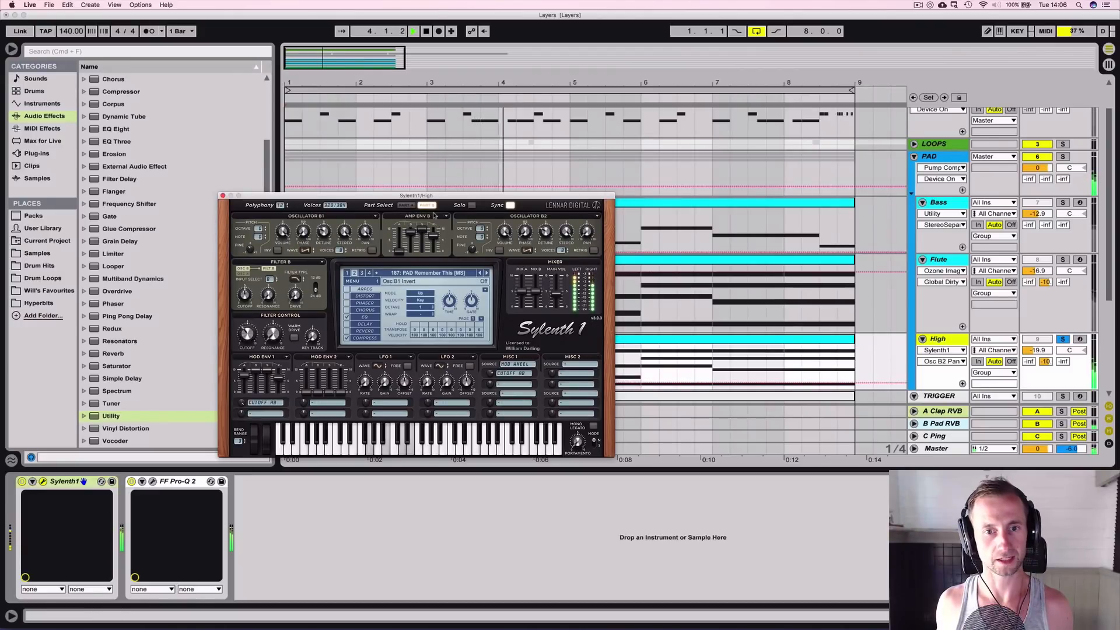
click(406, 206)
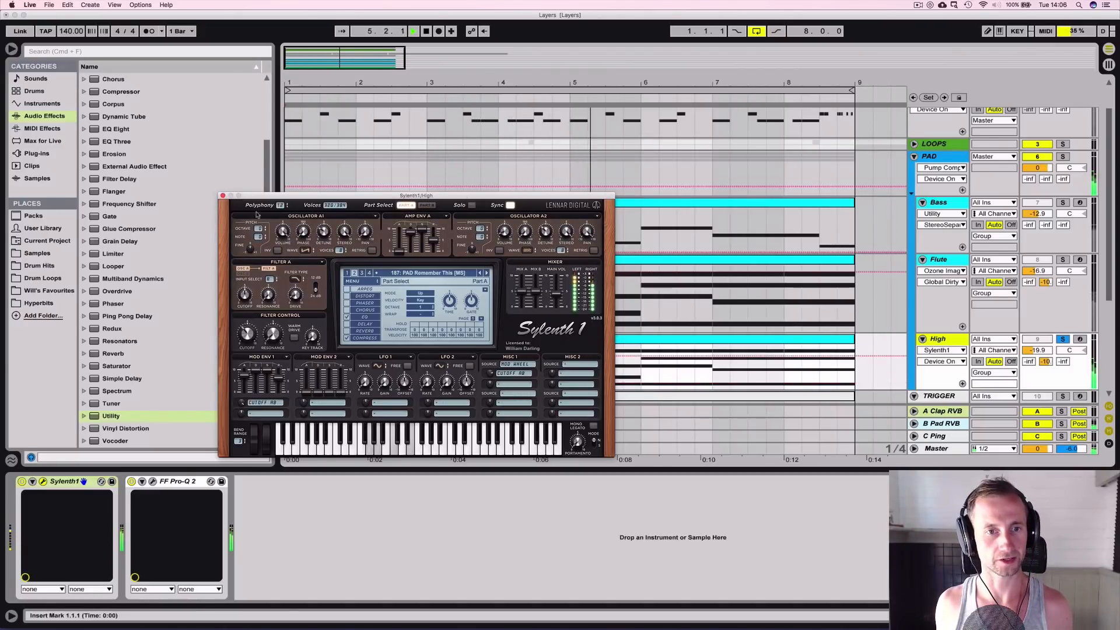
key(space)
click(222, 196)
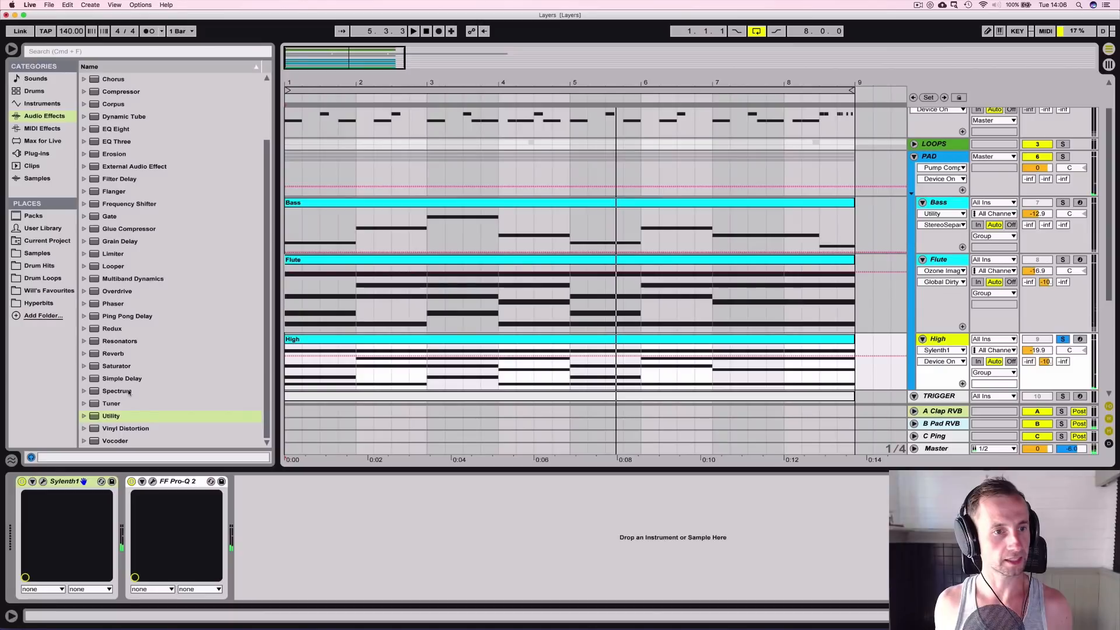
Step: Add iZotope's Ozone Imager plug-in after FF Pro-Q 2 on the High track
scroll(129, 392, up, 3)
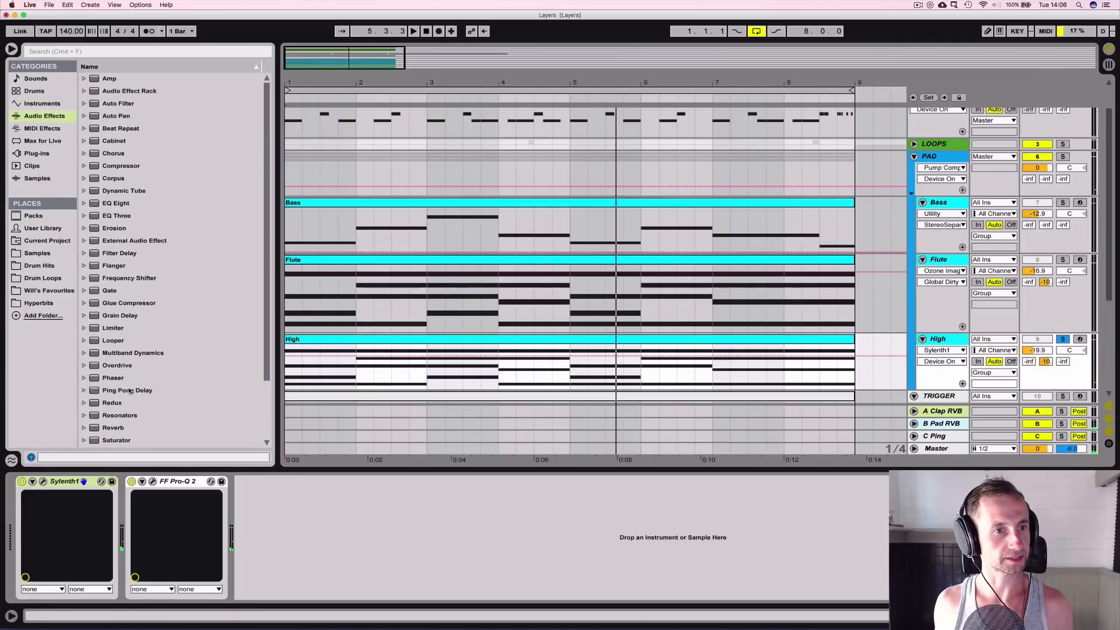
click(36, 153)
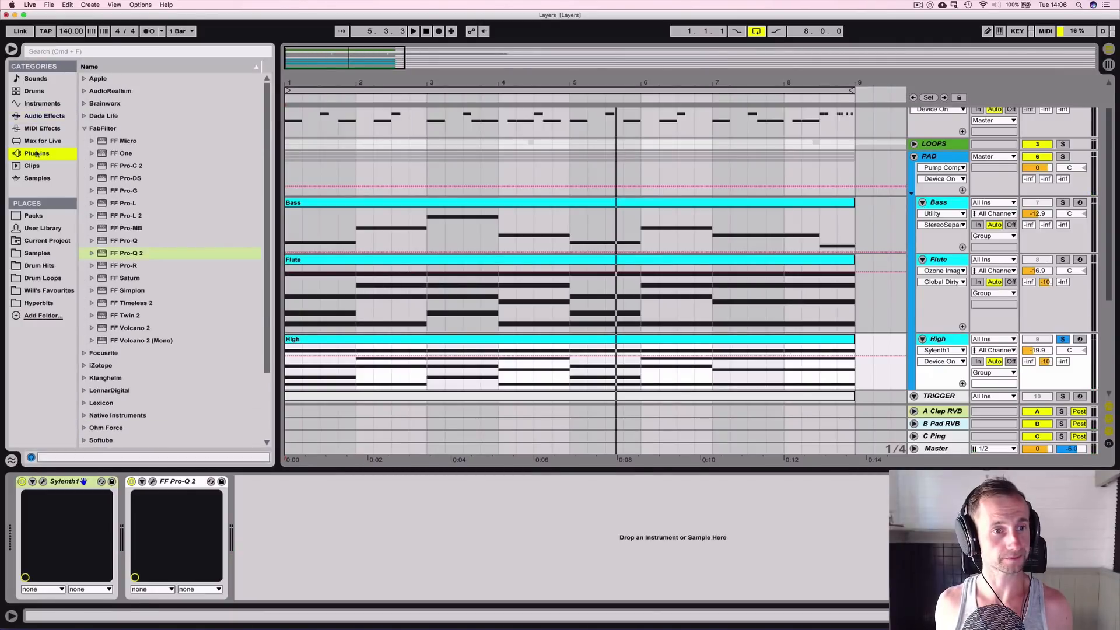
click(84, 128)
click(85, 153)
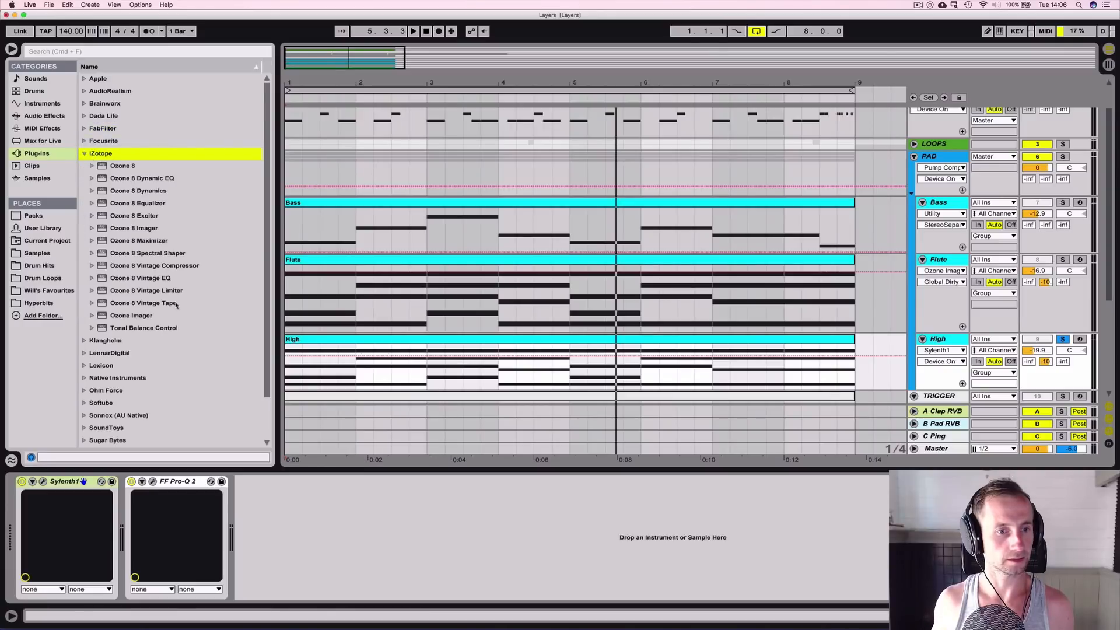
drag(158, 315, 267, 543)
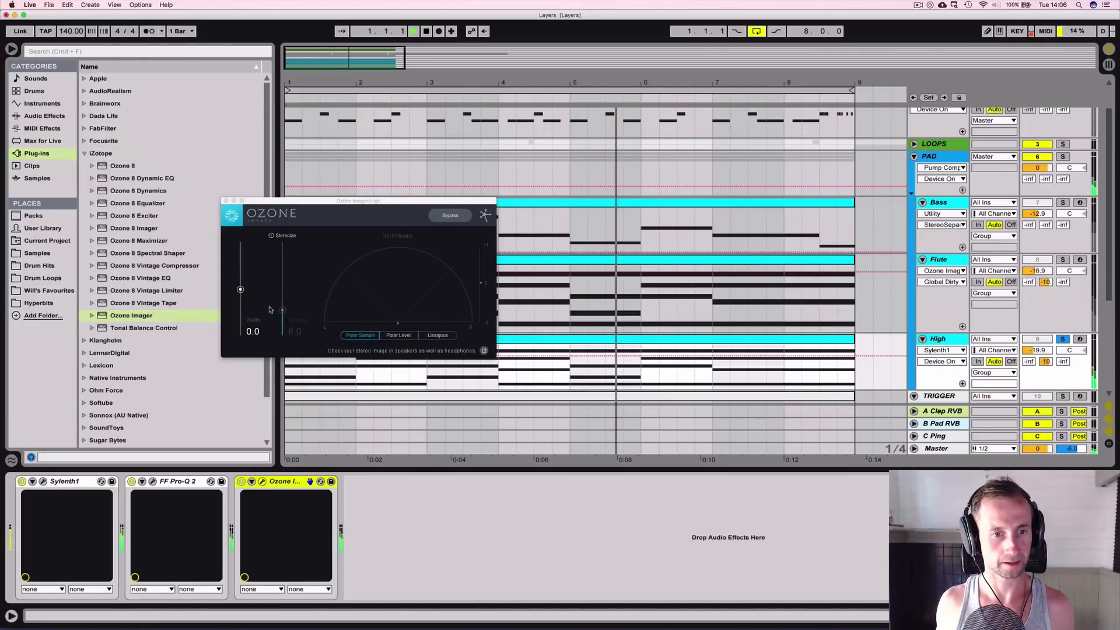
Step: During playback, set the High track's Ozone Imager width to 86.8, enable Stereoize with an amount of 18.8, and close the plug-in window
key(space)
drag(240, 287, 240, 249)
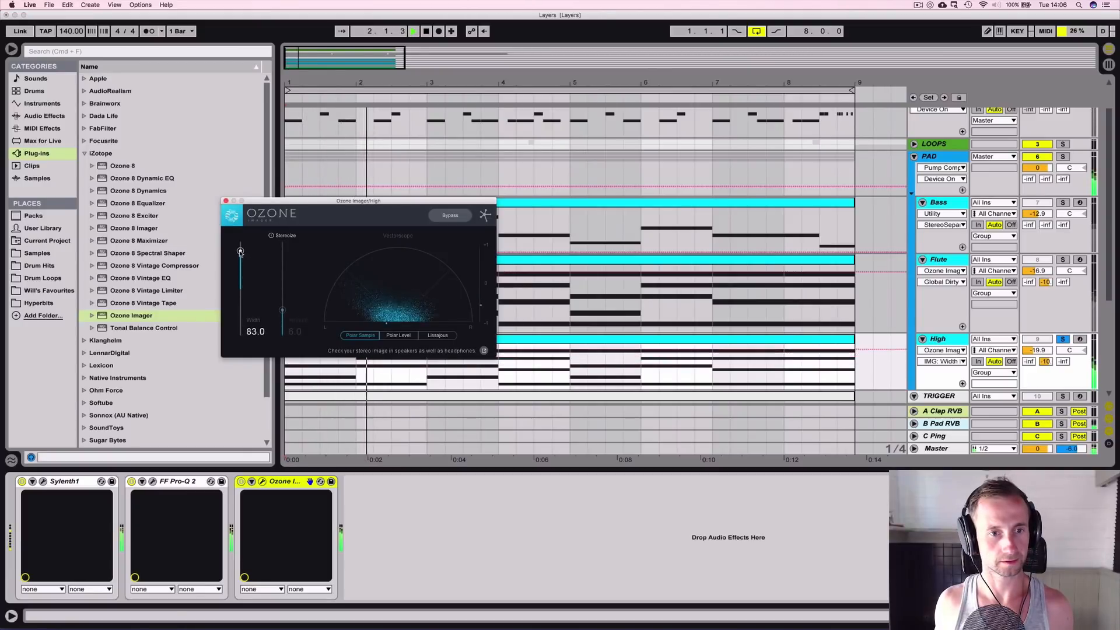
click(280, 266)
drag(283, 310, 283, 249)
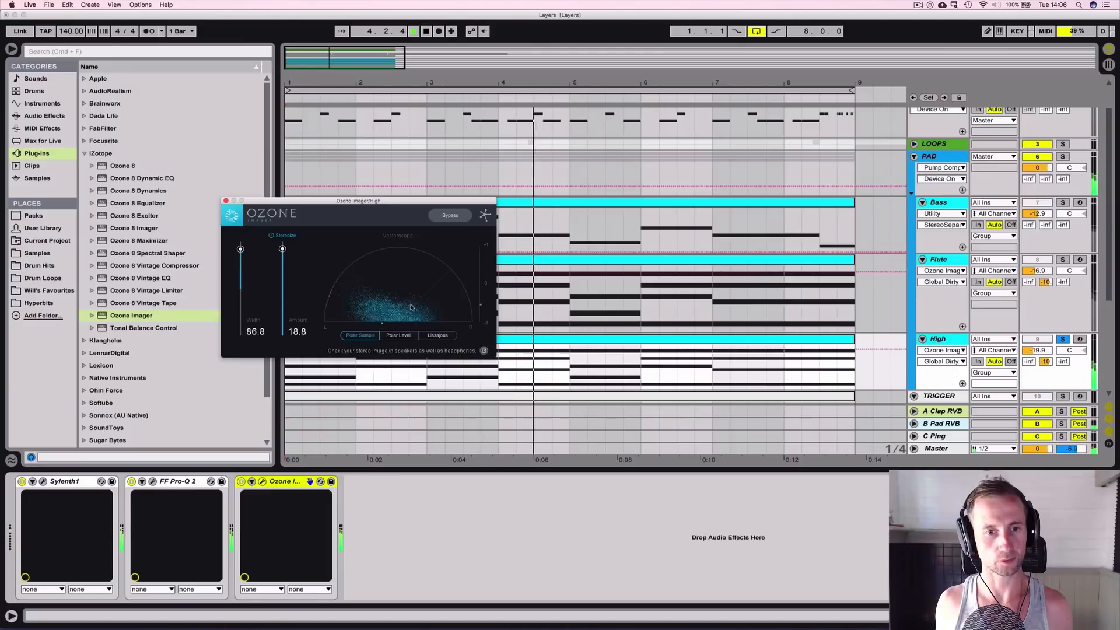
click(226, 202)
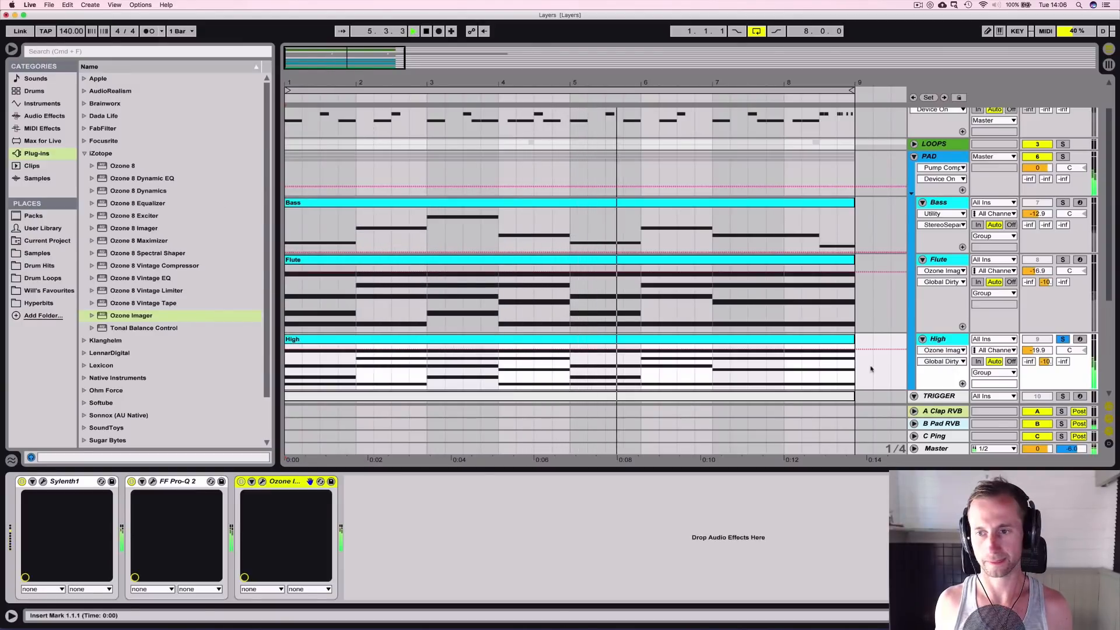
Step: Pan the Flute track to 32L and the High track to 20R, auditioning both soloed together
click(1070, 273)
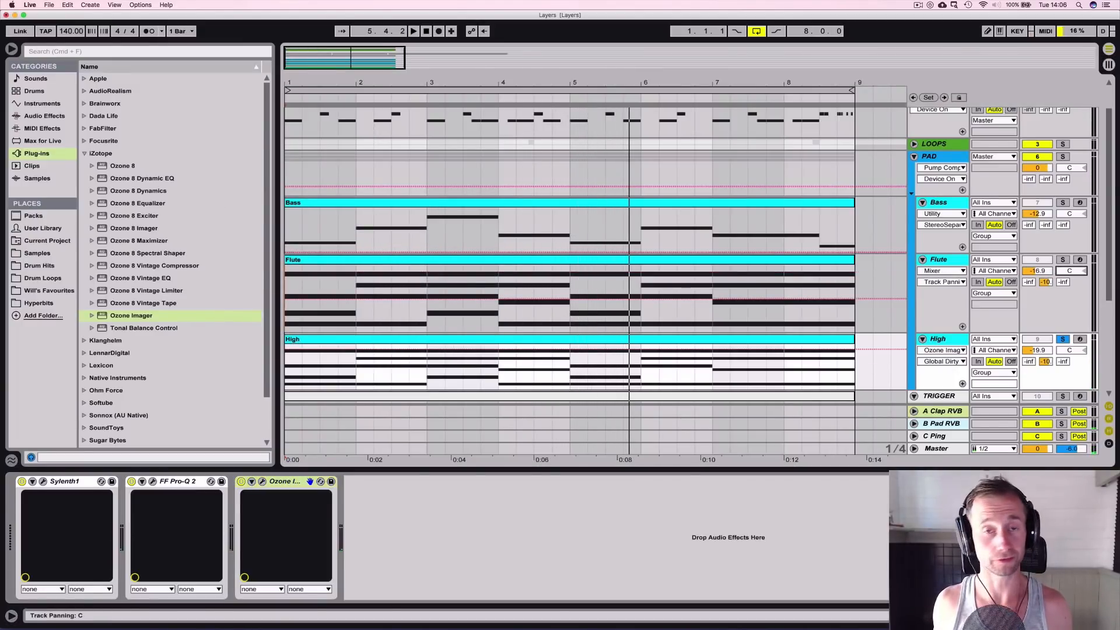
drag(1070, 273, 1069, 275)
key(space)
drag(1067, 351, 1067, 338)
click(1062, 260)
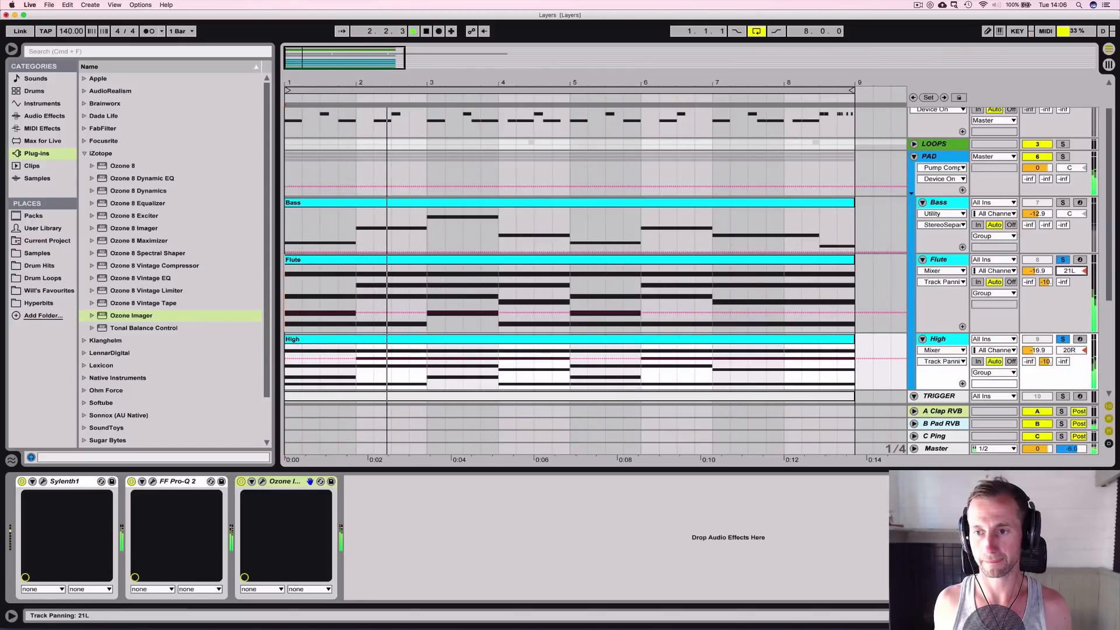
drag(1068, 276, 1069, 277)
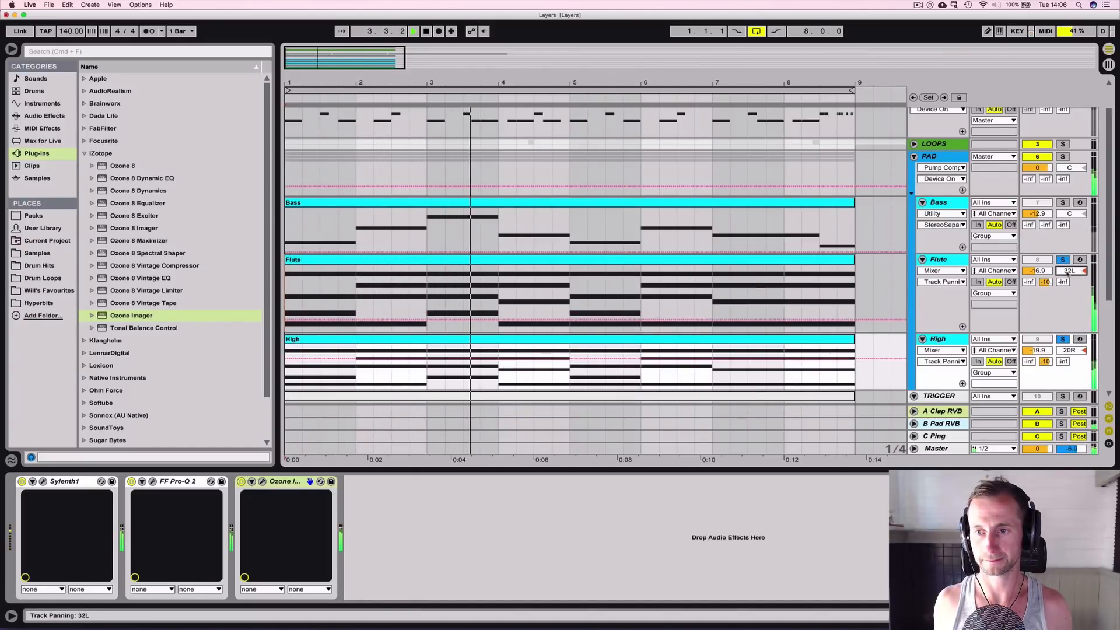
Step: Add Bass to the solo, clear all solos, play the full mix from the start, and stop with the PAD group selected
click(1062, 203)
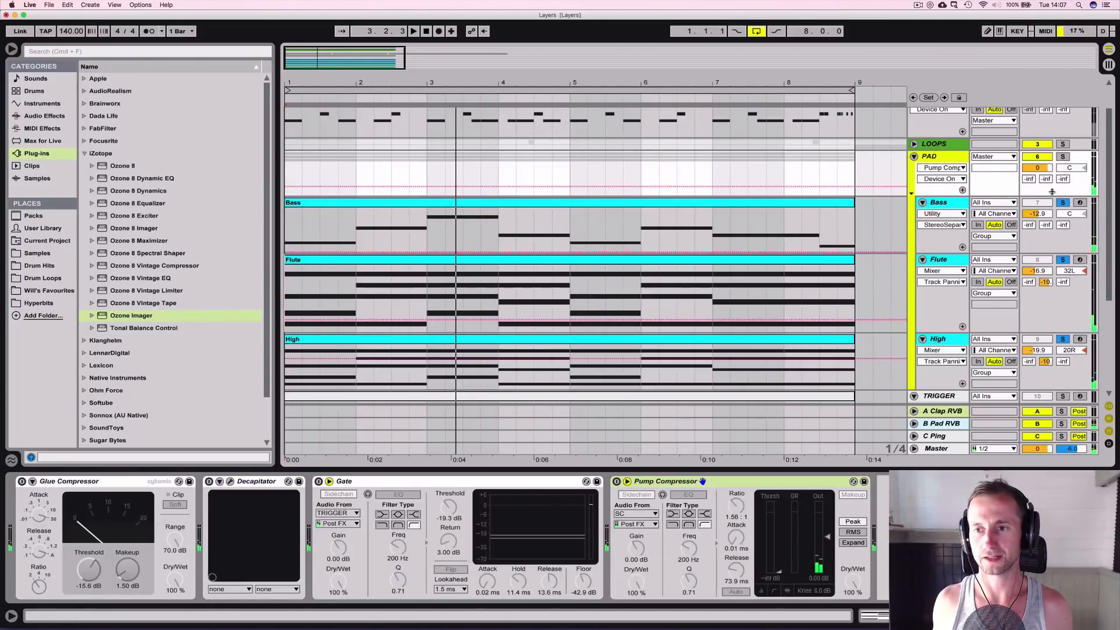
click(1068, 205)
key(space)
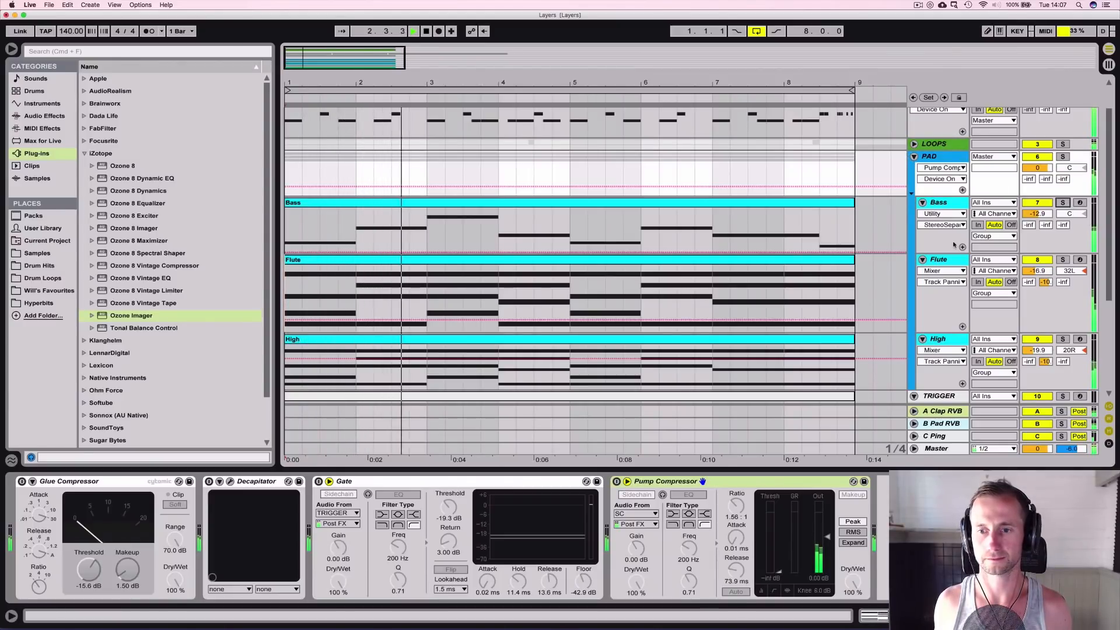
scroll(917, 193, down, 5)
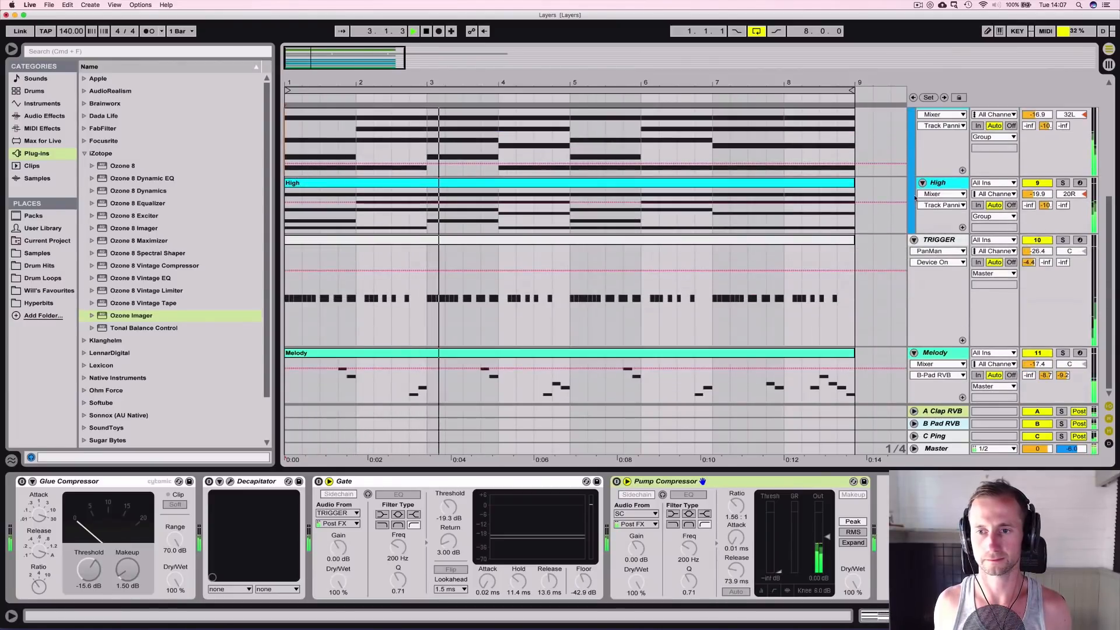
click(941, 357)
scroll(939, 292, up, 6)
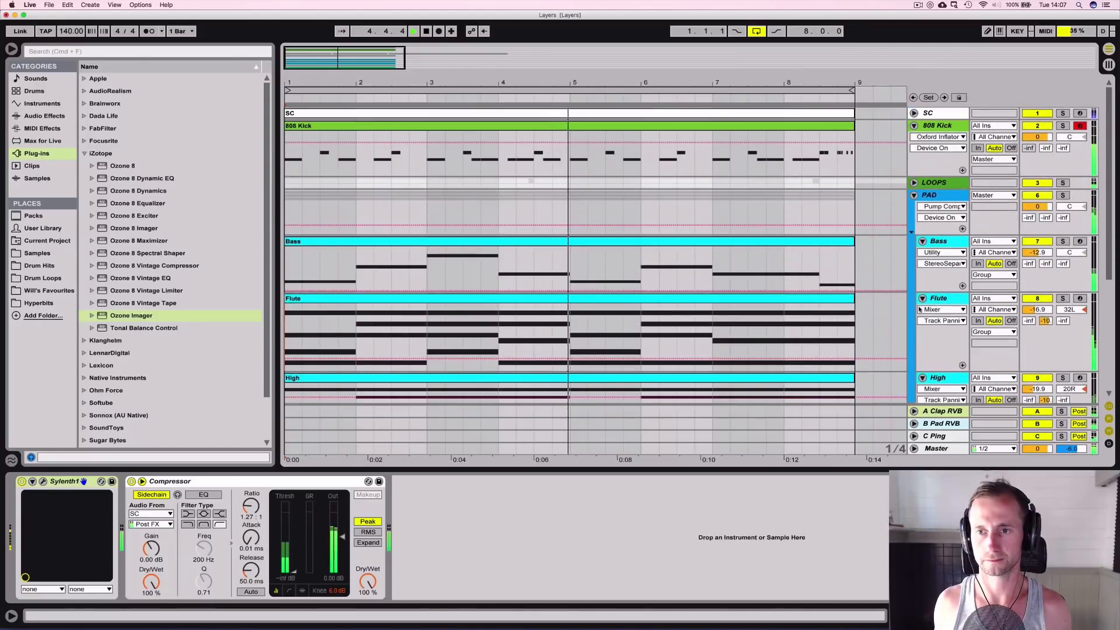
click(941, 197)
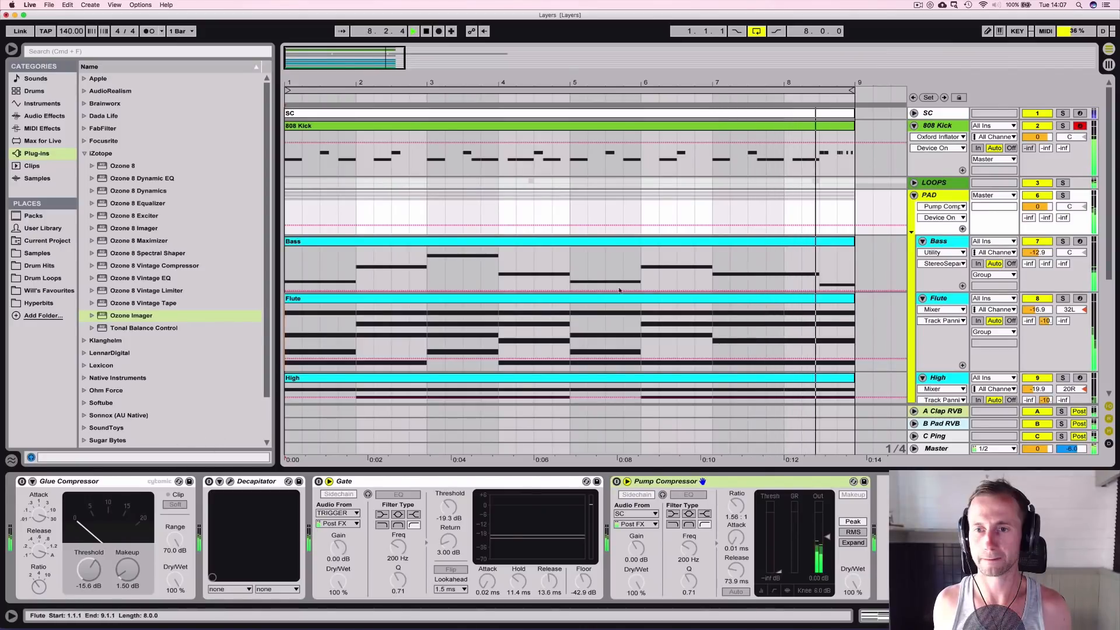
key(space)
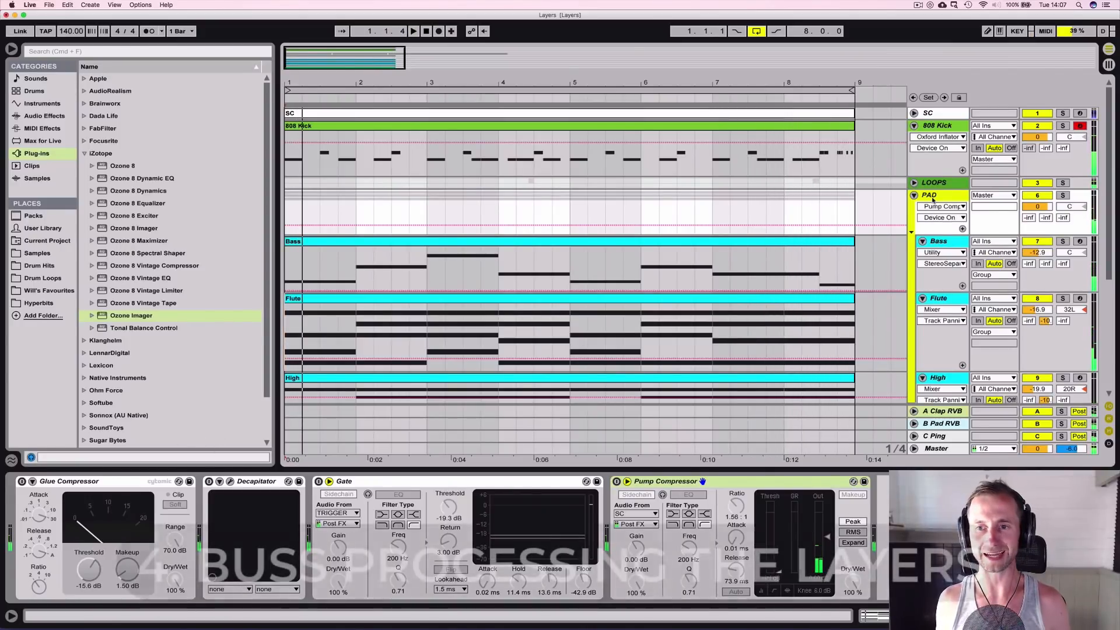
Step: Review the pad layers' device chains, solo the PAD group and turn on its Glue Compressor
click(939, 277)
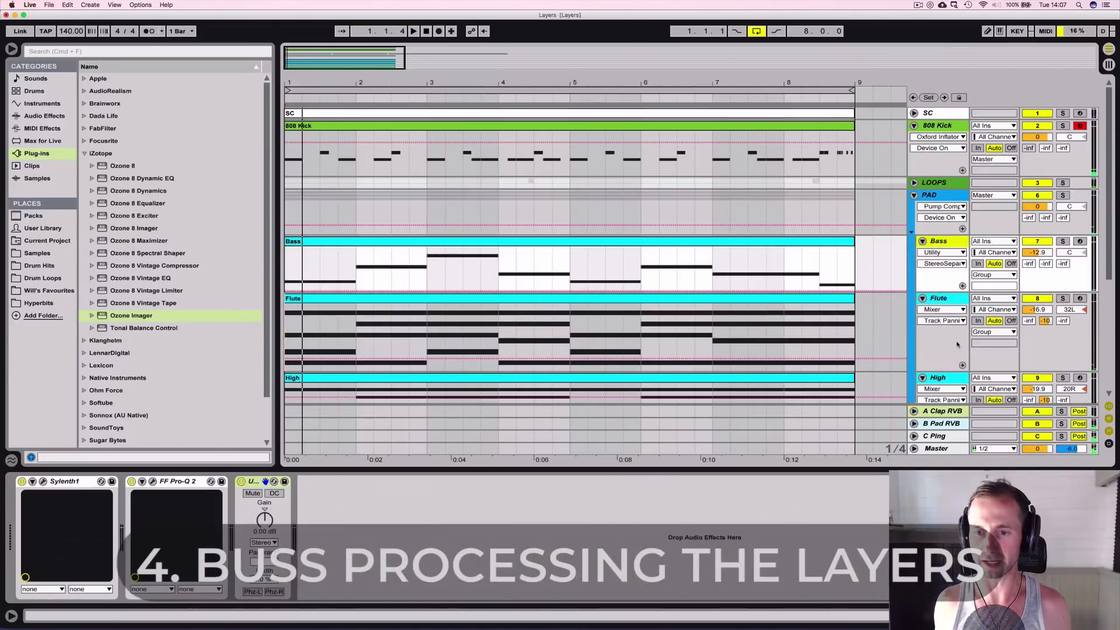
click(949, 378)
click(937, 246)
click(935, 199)
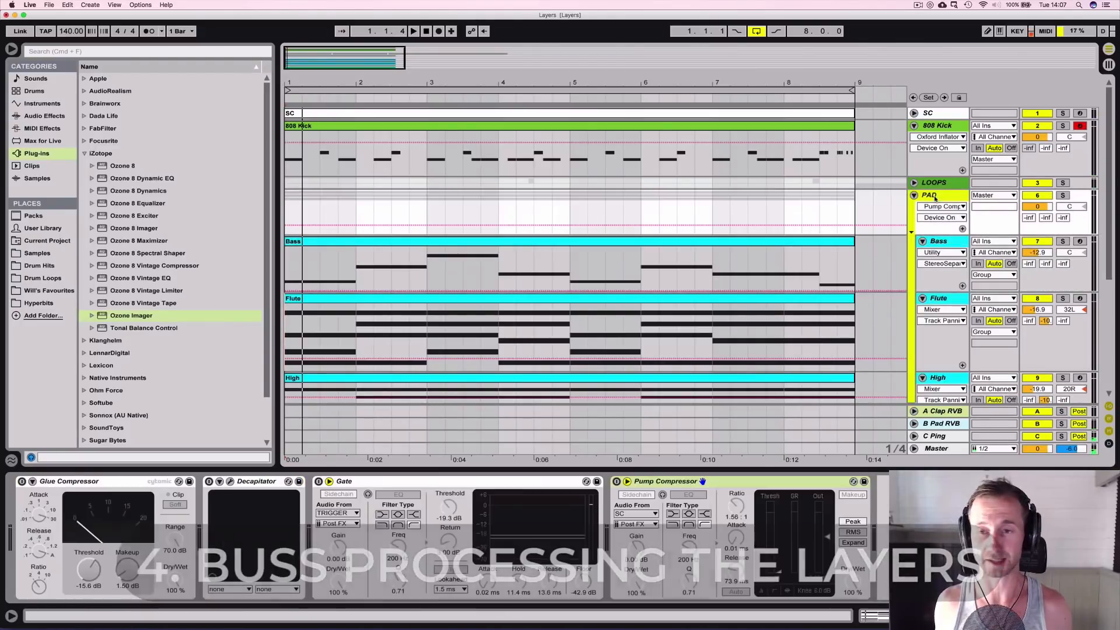
click(951, 194)
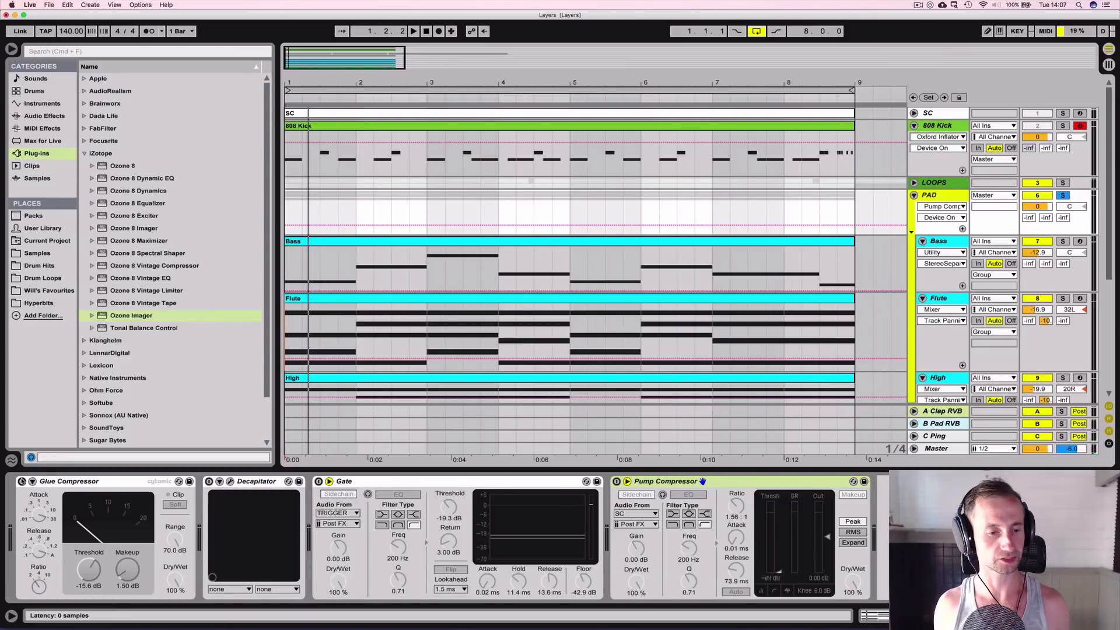
click(21, 481)
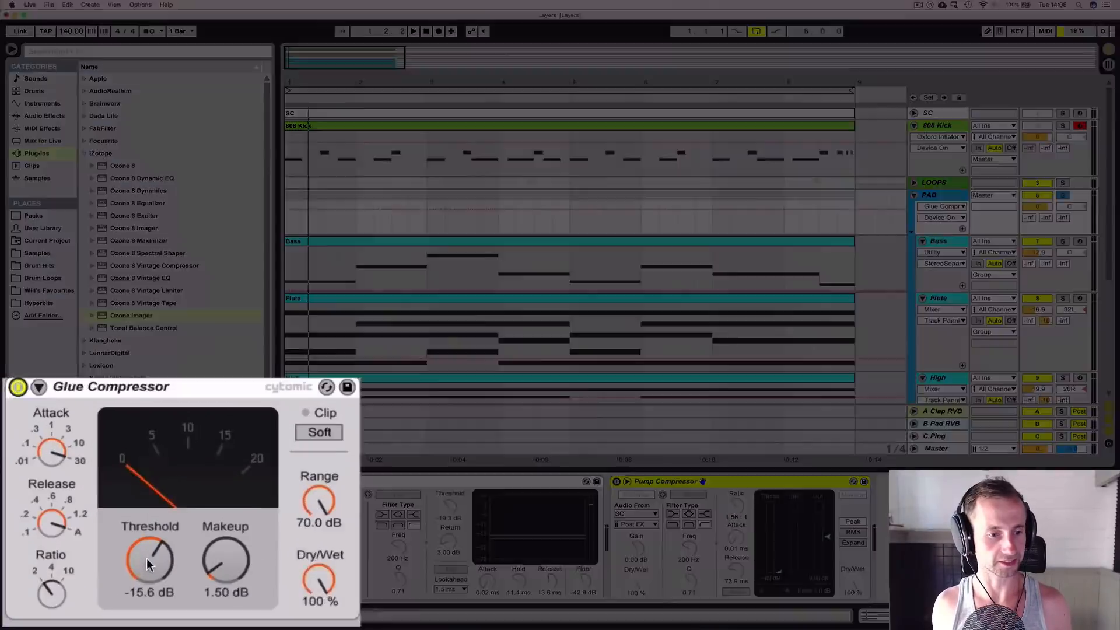
Step: Reset the PAD group's Glue Compressor threshold to 0 dB during playback and try lowering it to -23.2 dB
drag(88, 571, 88, 525)
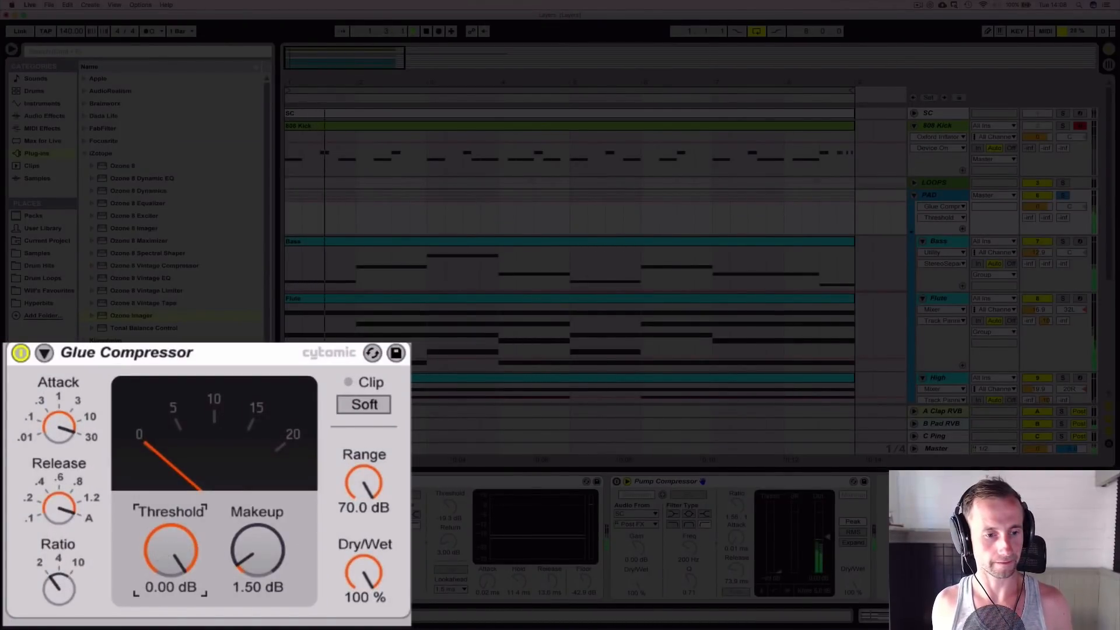
drag(171, 550, 171, 577)
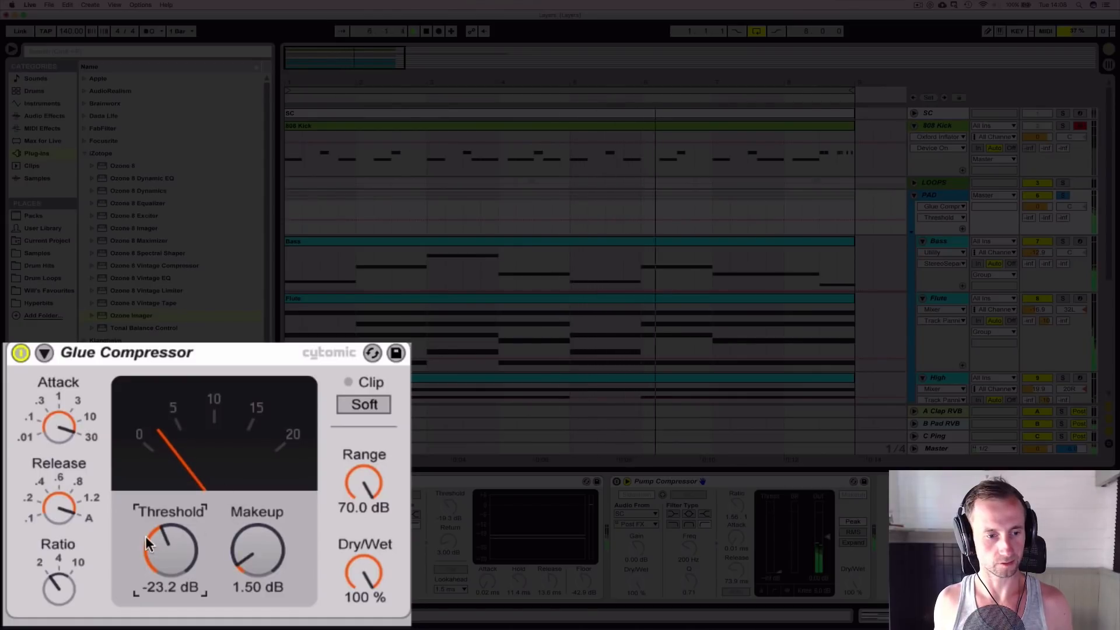
click(58, 582)
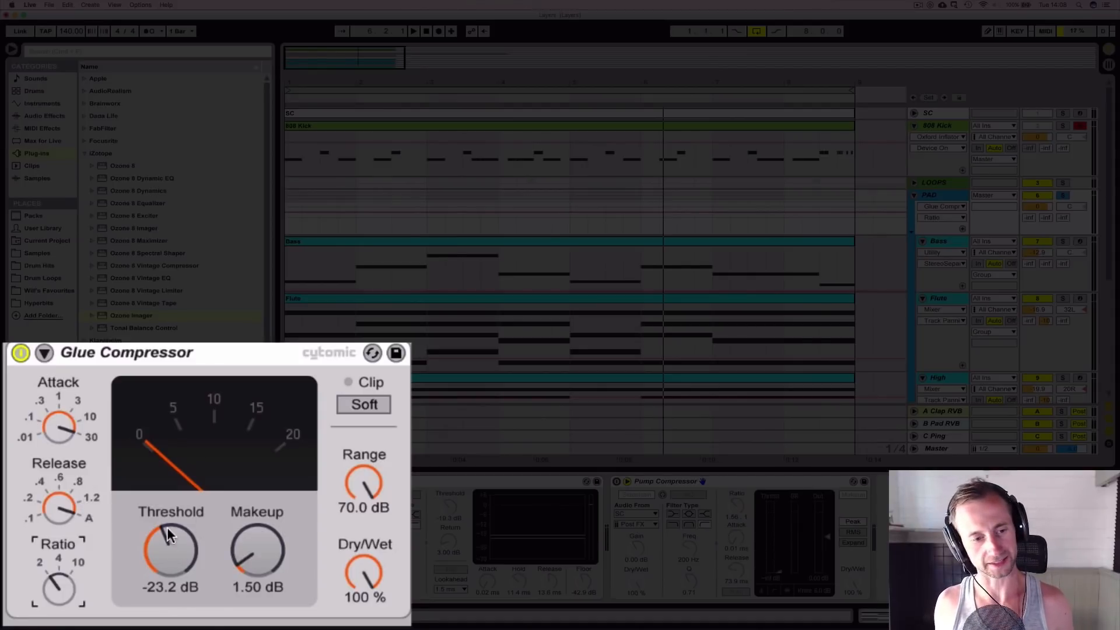
Step: Try a Glue Compressor makeup of 1.54 dB with a threshold of -18.1 dB, and compare the pad with the compressor bypassed
key(space)
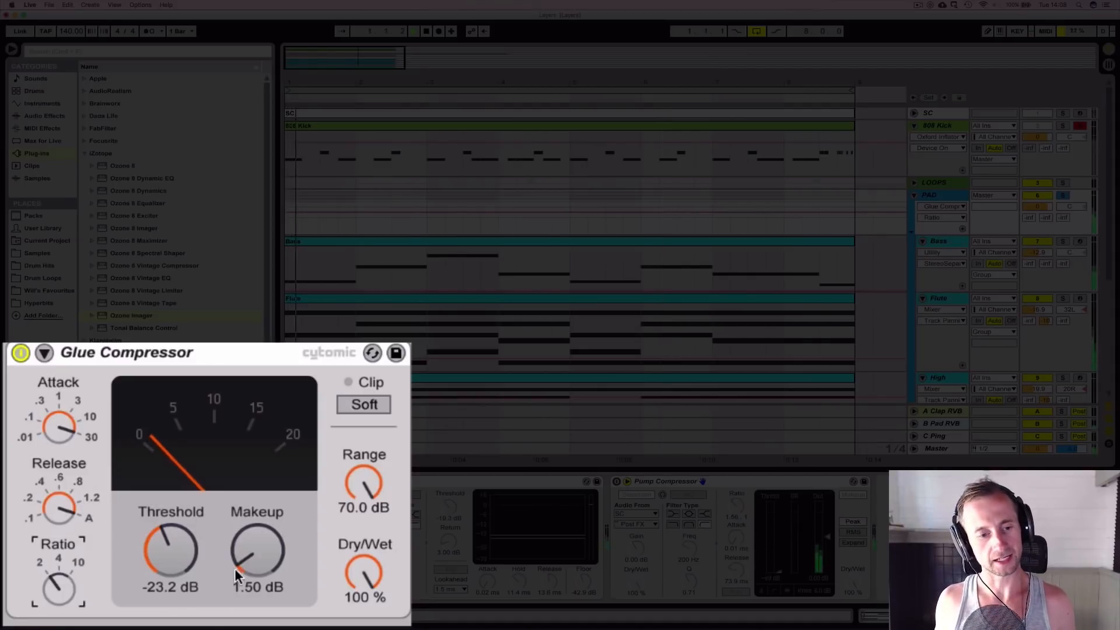
click(260, 551)
drag(260, 551, 260, 549)
mouse_move(171, 551)
mouse_down()
mouse_move(170, 561)
mouse_move(170, 531)
mouse_up()
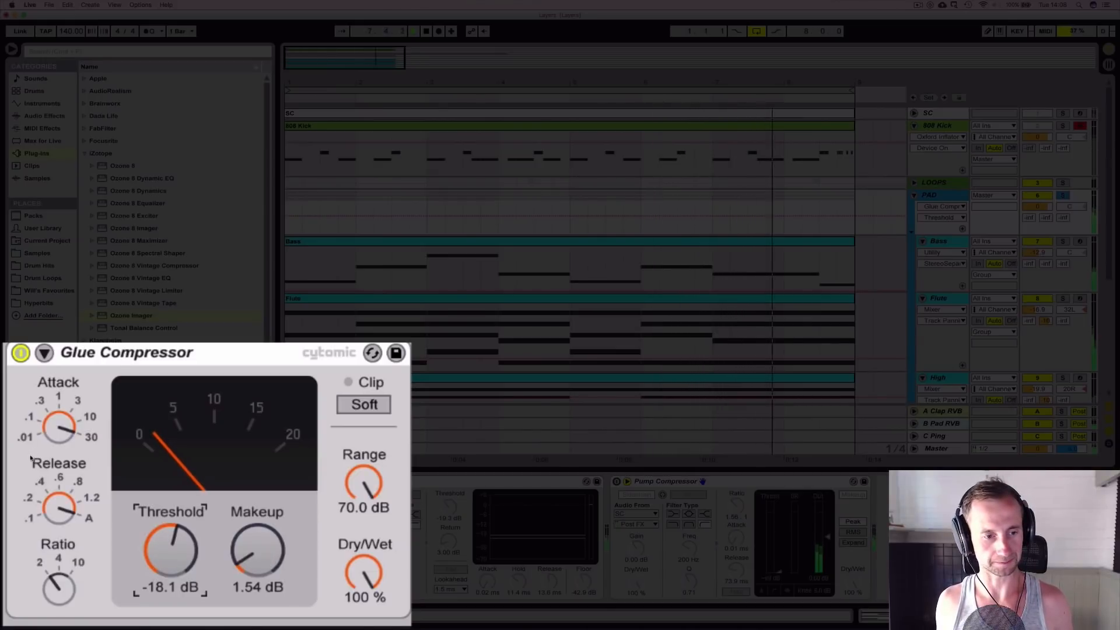
click(20, 352)
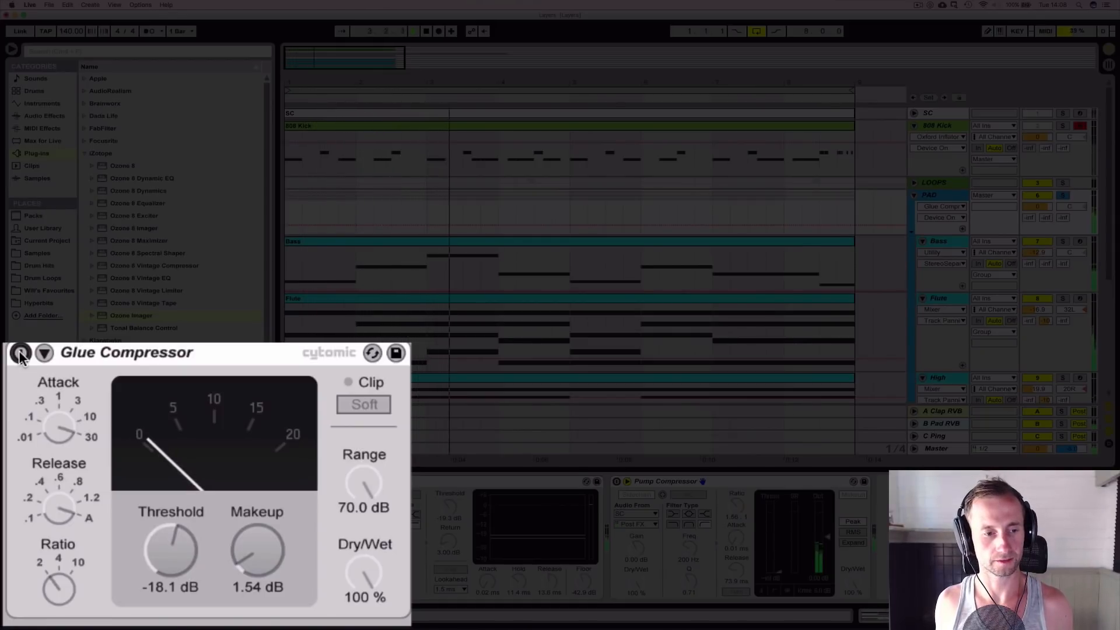
click(19, 352)
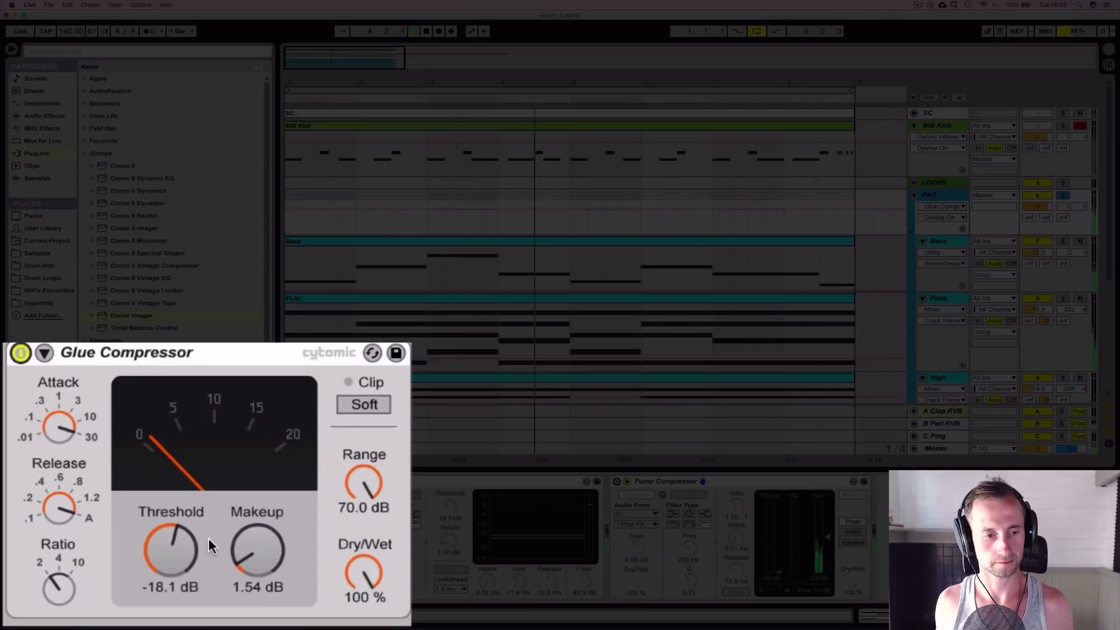
Step: Set the Glue Compressor threshold to -26.0 dB and makeup to 4.29 dB, compare against bypass, and leave the compressor enabled
drag(167, 545, 167, 574)
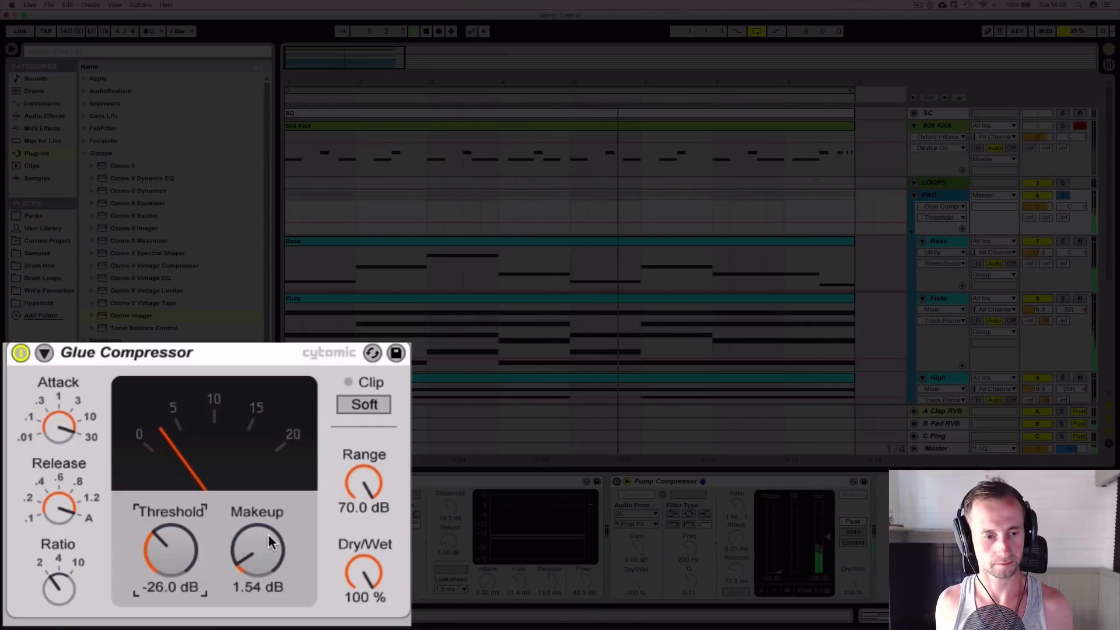
drag(257, 551, 257, 534)
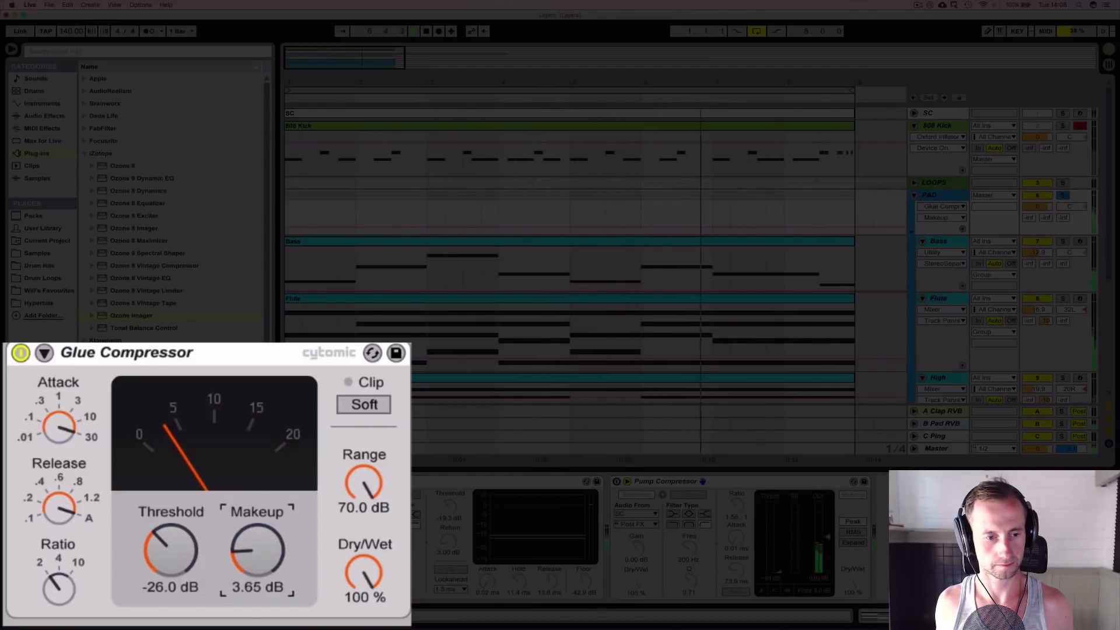
click(20, 354)
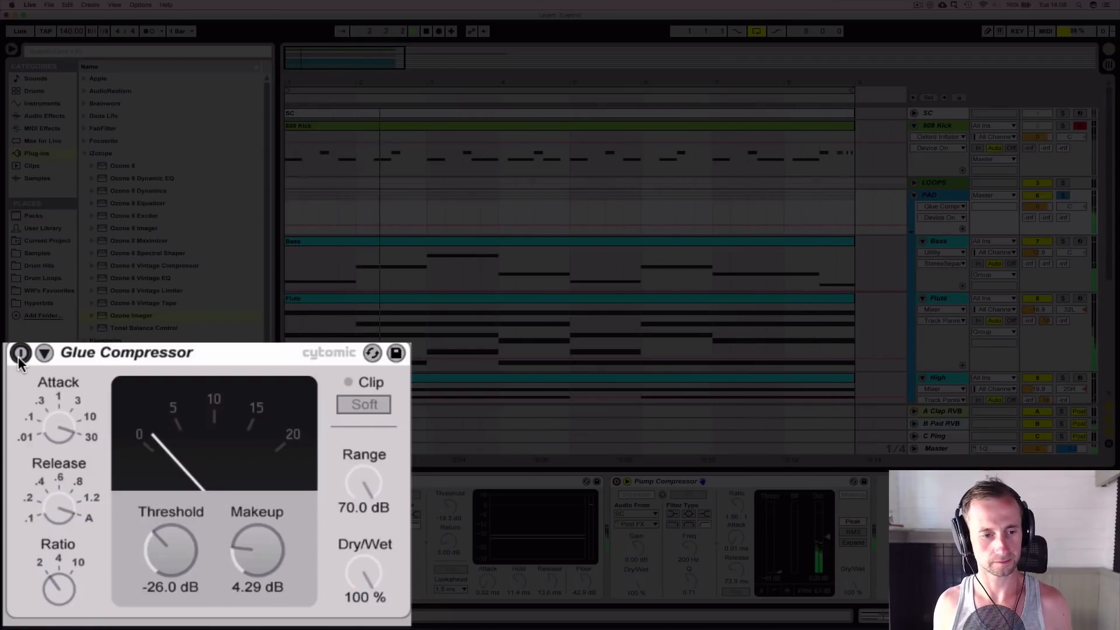
click(20, 354)
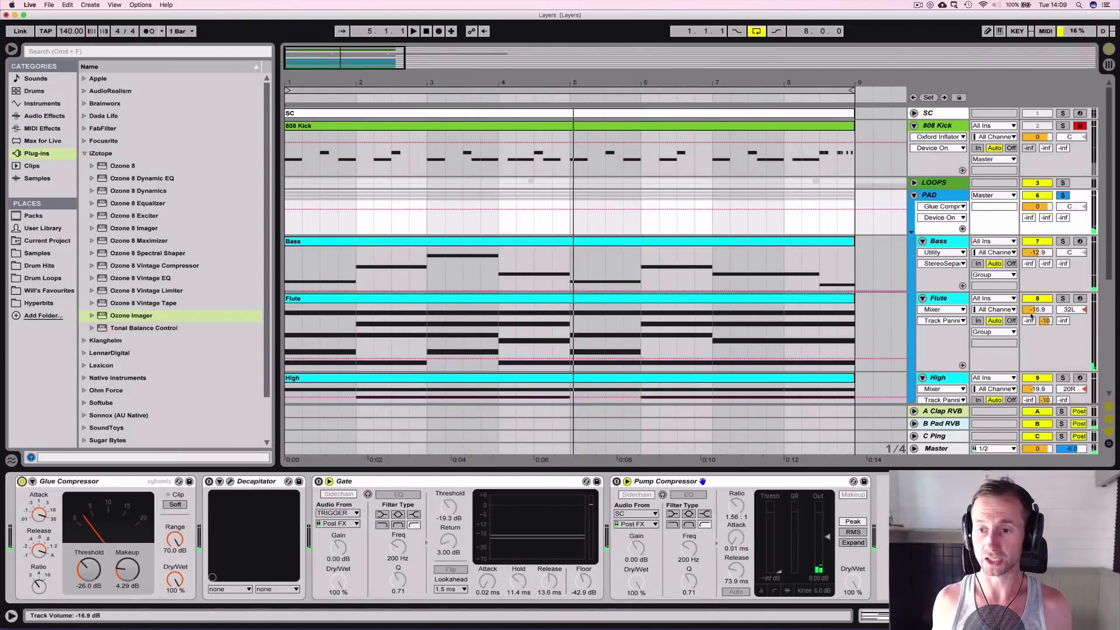
Step: Check the return tracks in the Session View mixer, return to the arrangement and review the pad layers' device chains, ending on Bass
key(Tab)
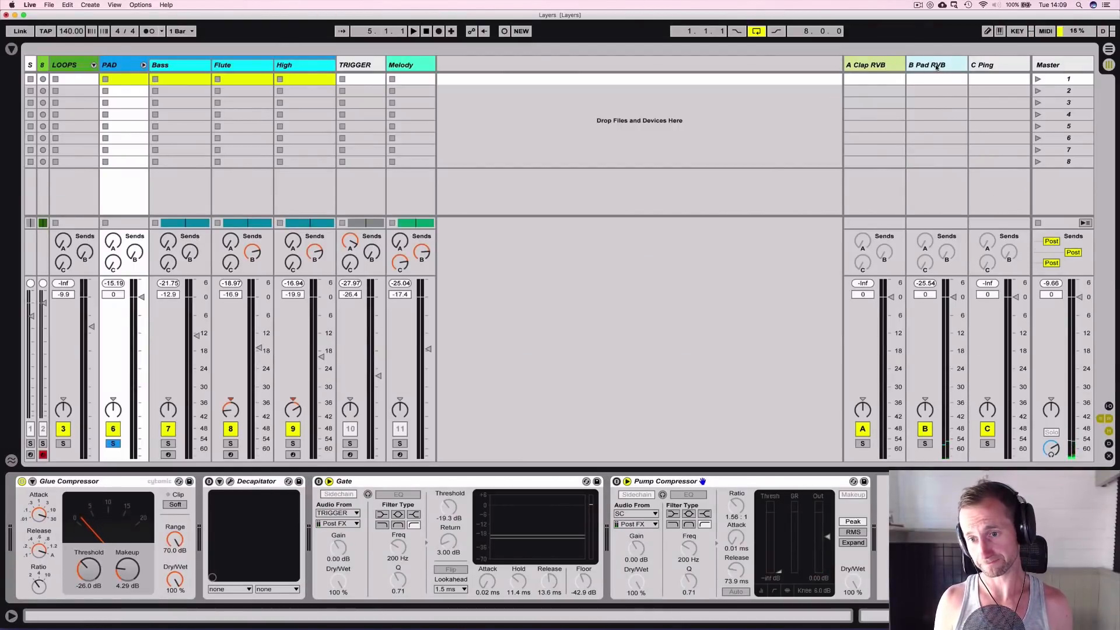
key(Tab)
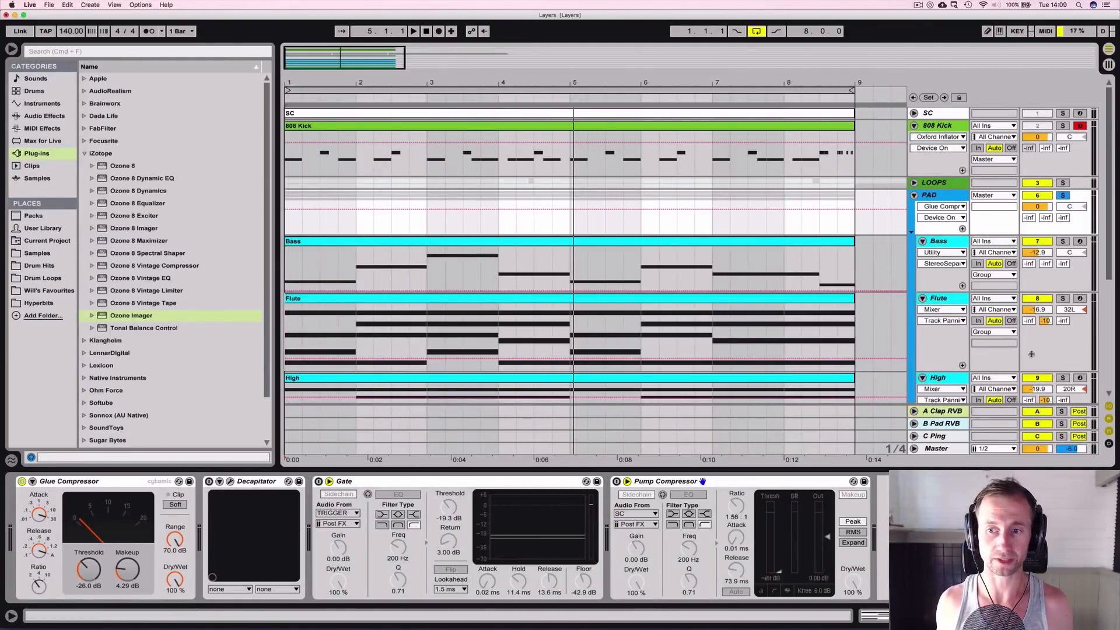
click(946, 299)
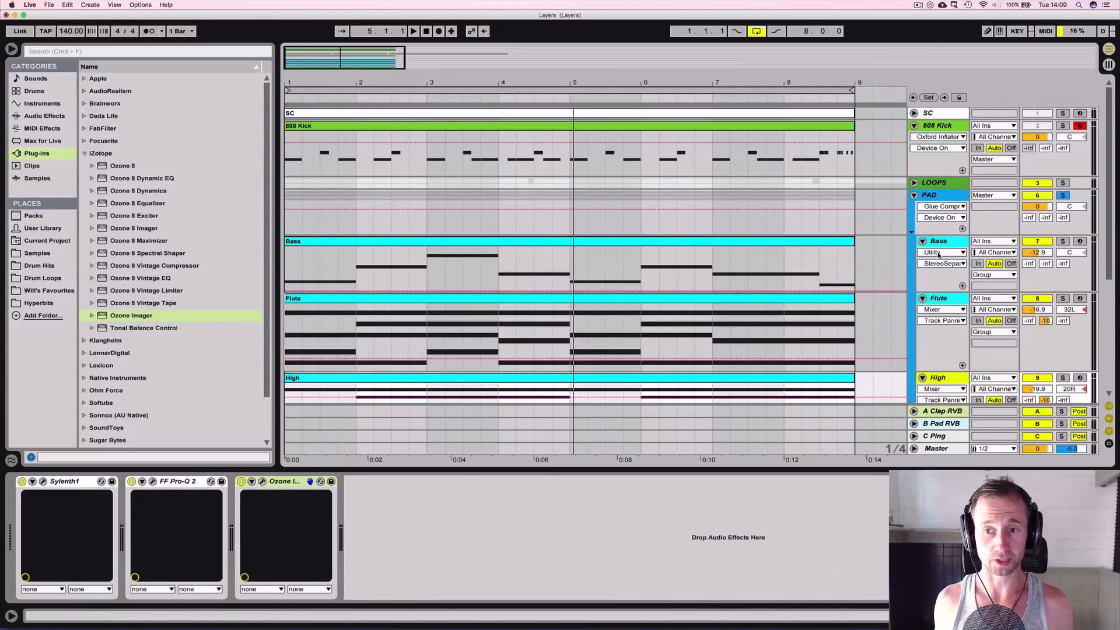
click(940, 241)
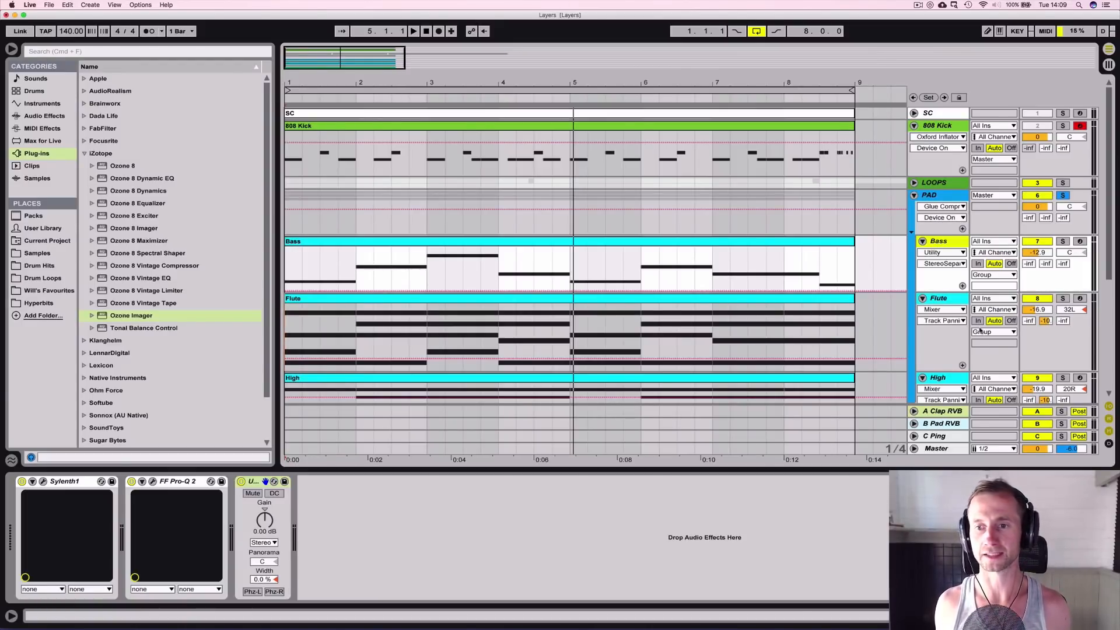
Step: Play the Flute and High layers soloed separately and together, and compare them with the B Pad RVB return muted and unmuted
click(1062, 299)
key(space)
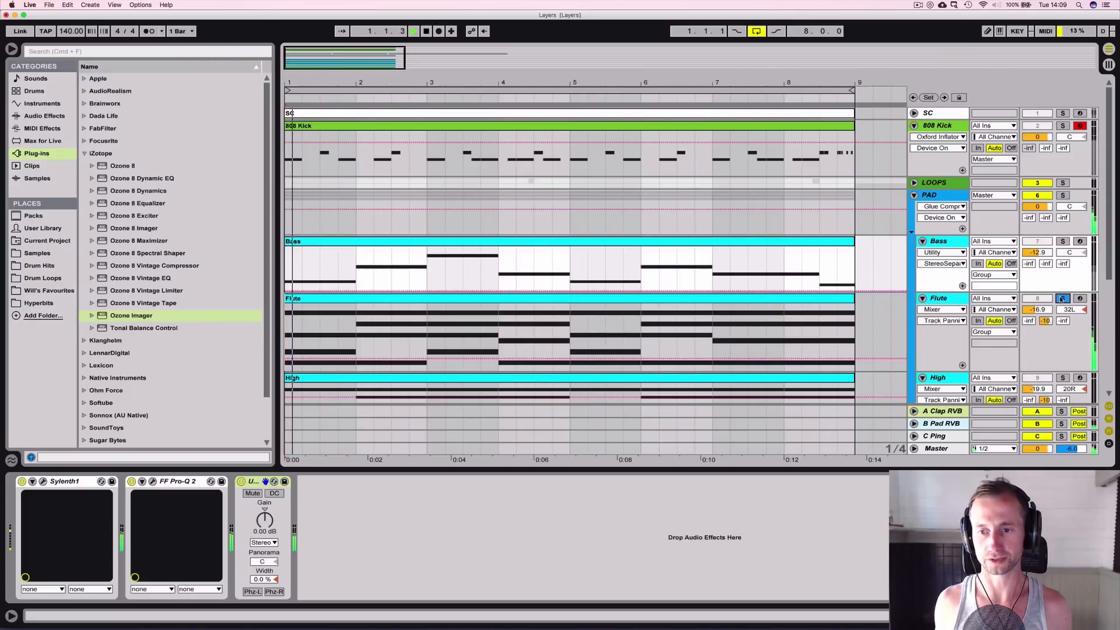
click(1063, 379)
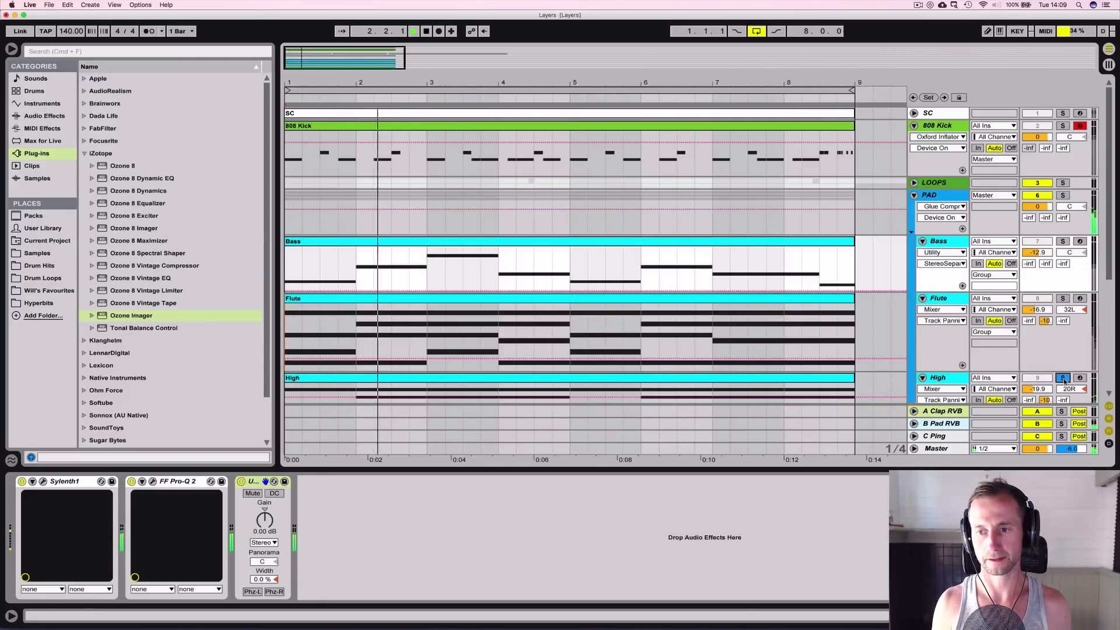
super+click(1063, 299)
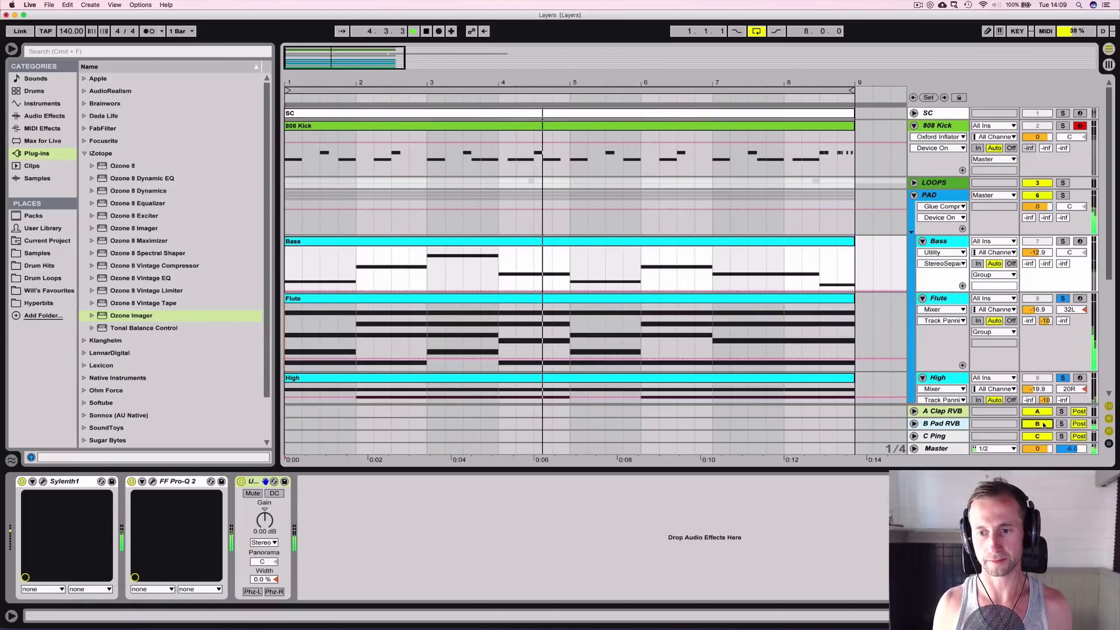
click(1039, 424)
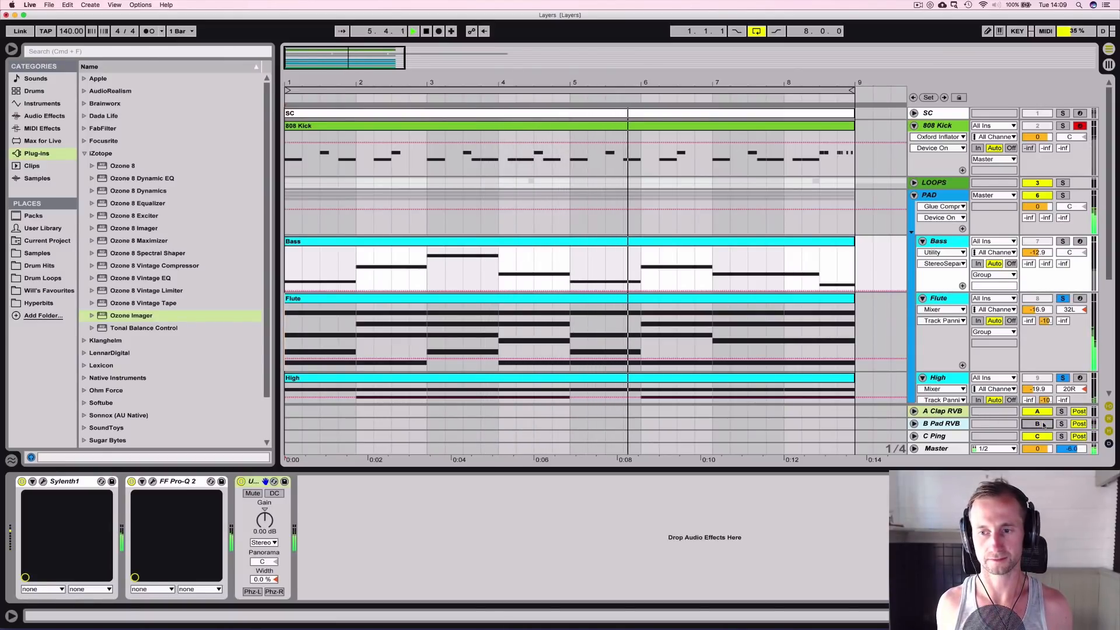
click(1041, 424)
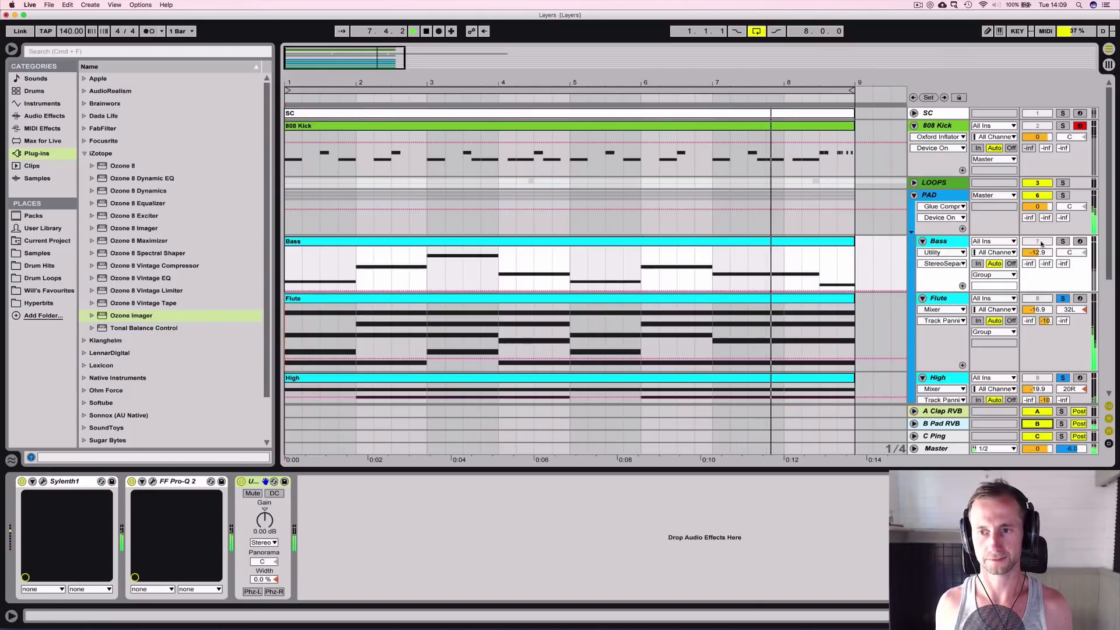
Step: Listen to the PAD group soloed and in the full mix, show its device chain, and solo the group again
click(1064, 196)
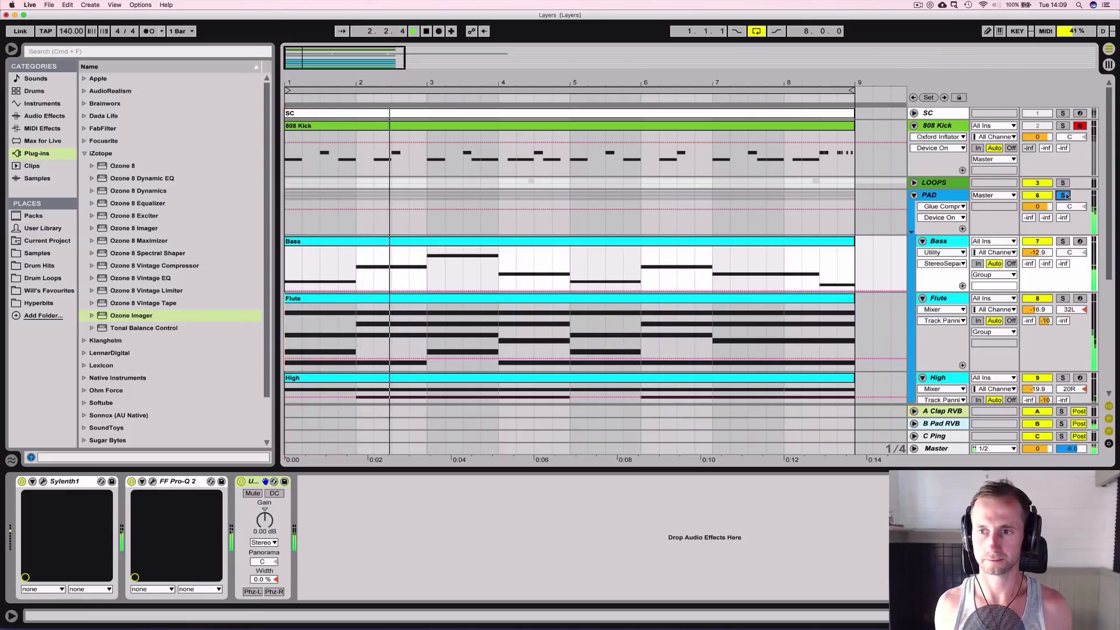
click(1064, 195)
click(941, 196)
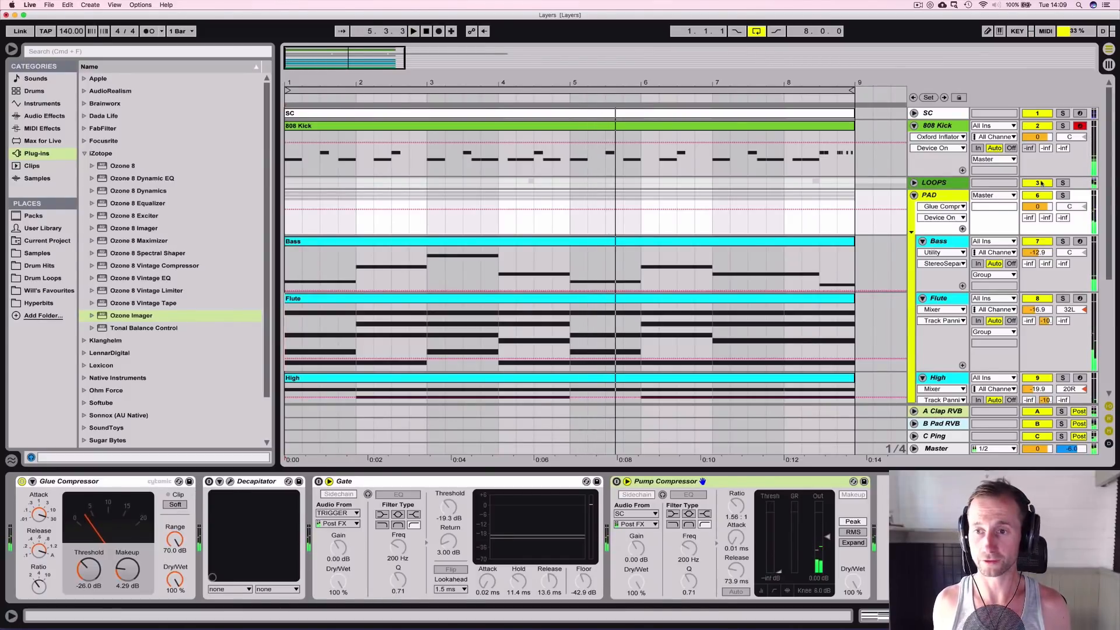
click(1061, 206)
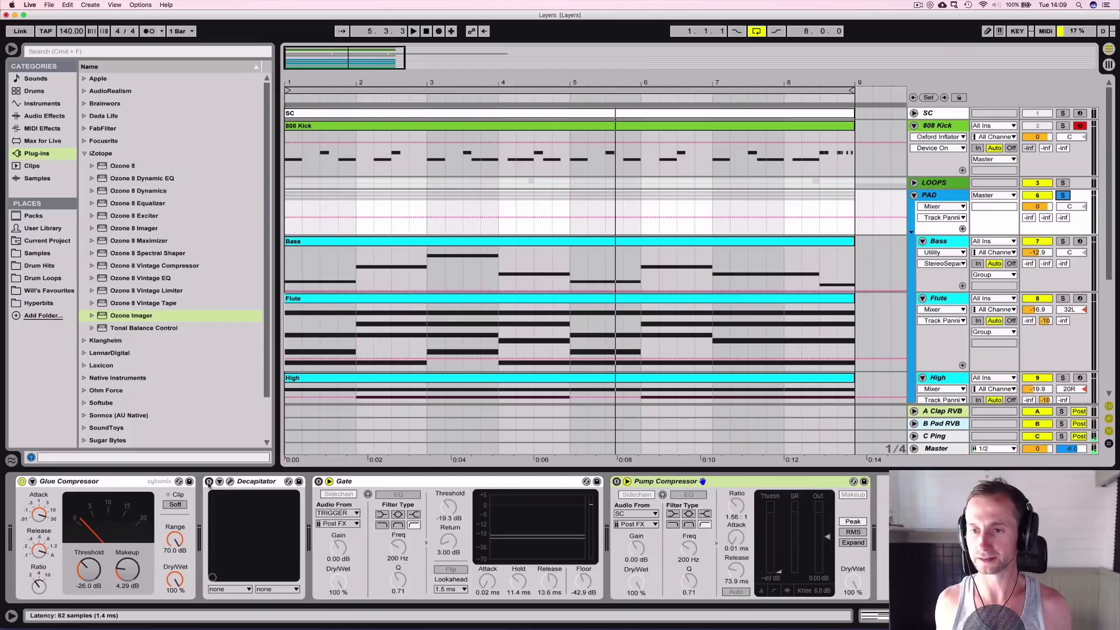
Step: Enable Decapitator on the PAD group during playback, check its plug-in window and close it
key(space)
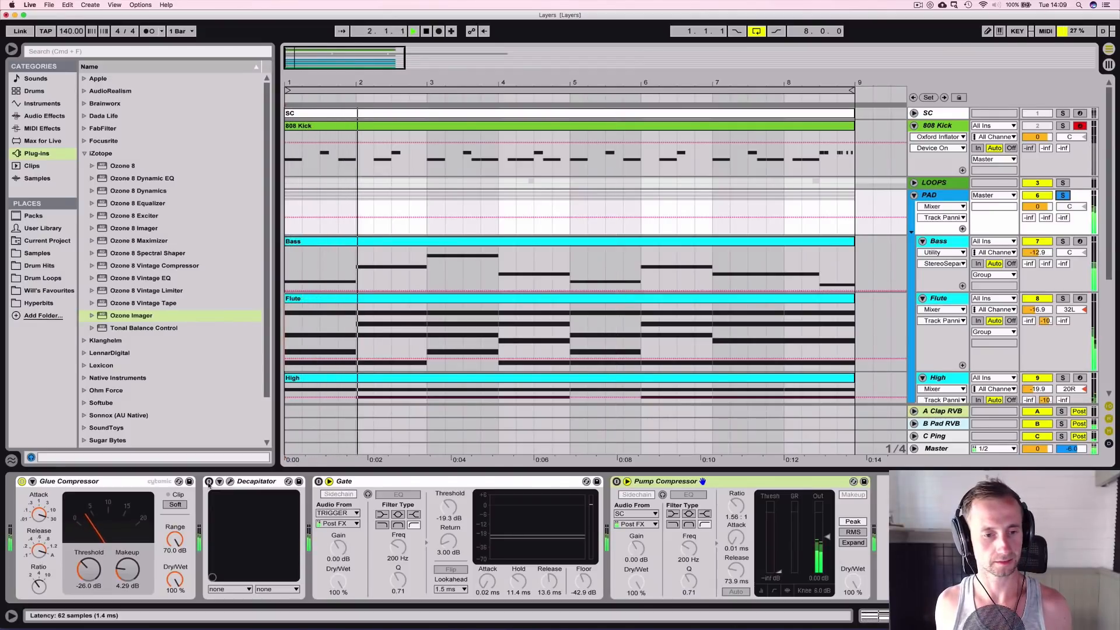
click(209, 482)
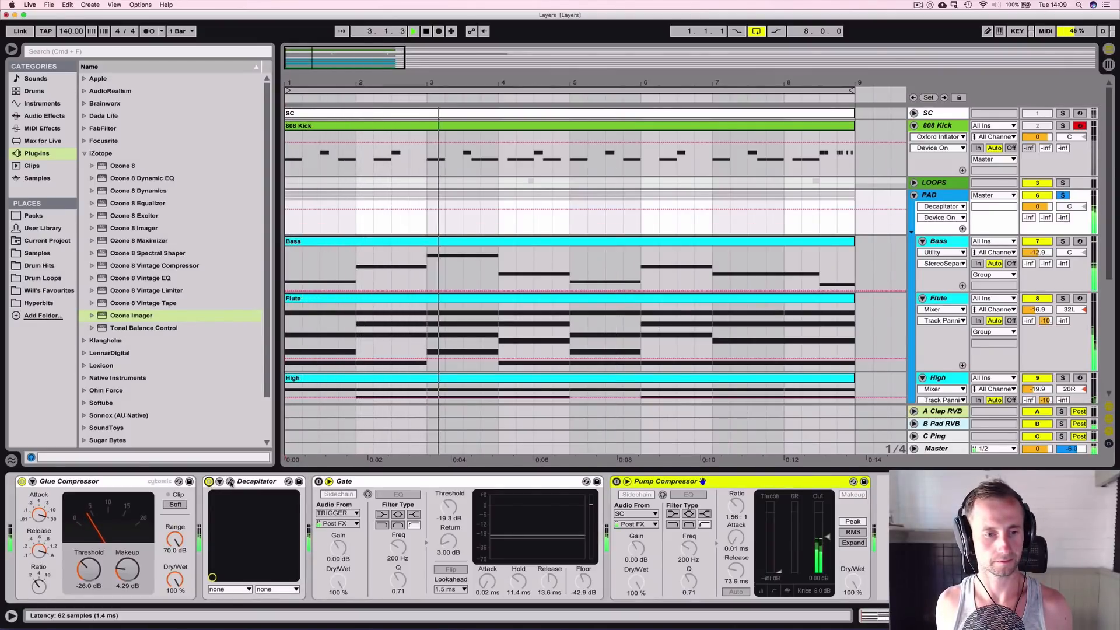
click(230, 482)
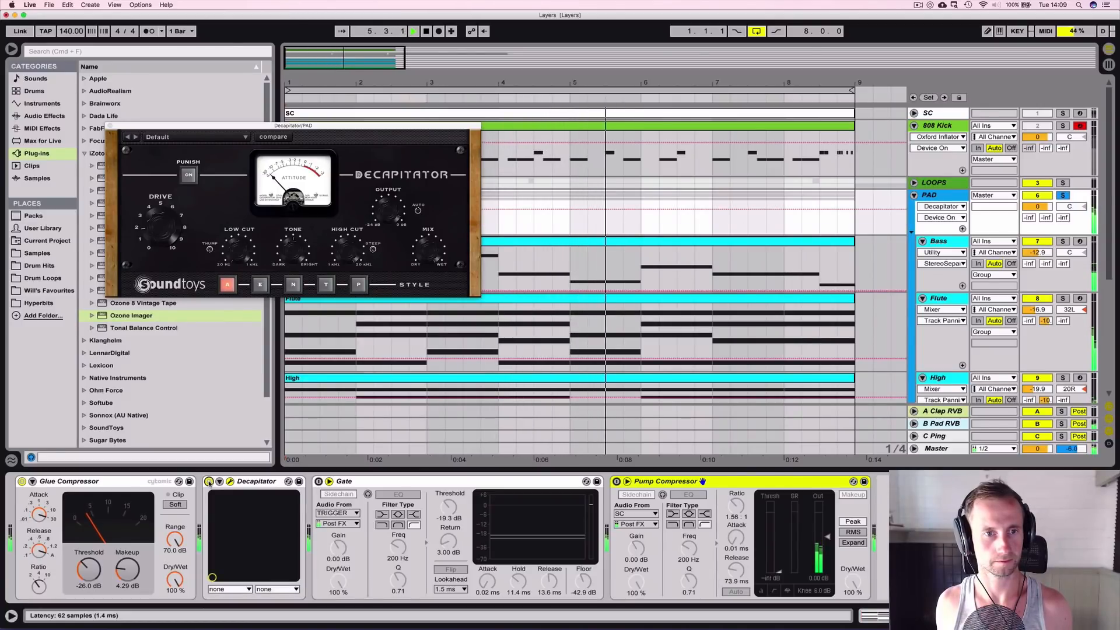
click(109, 126)
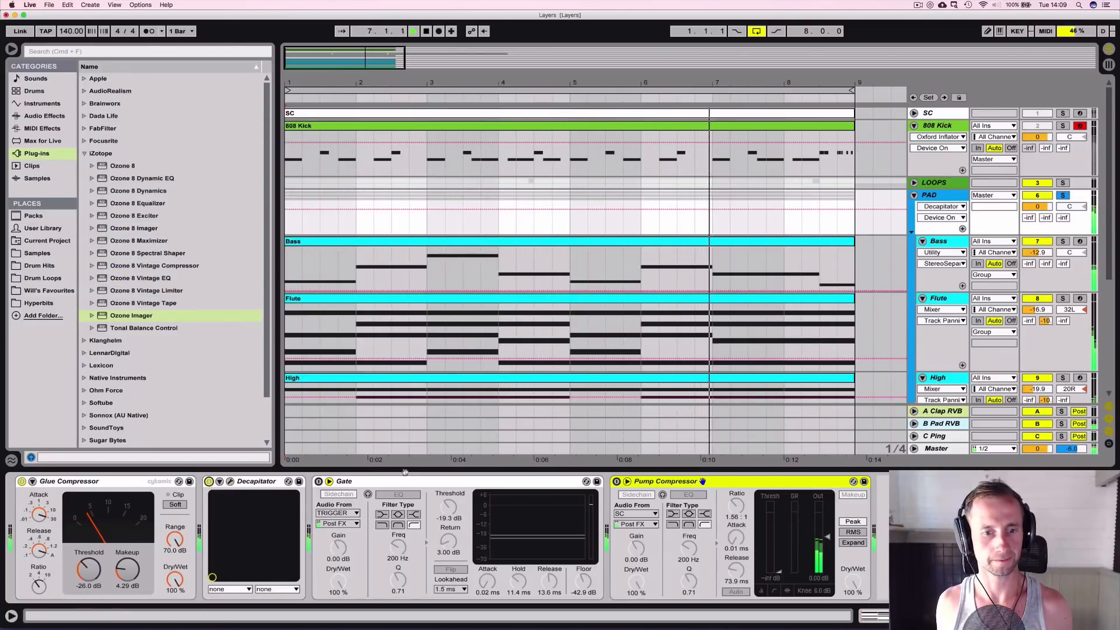
Step: Enable the Gate and Pump Compressor on the PAD group, and clear the solos to hear the full mix
click(318, 482)
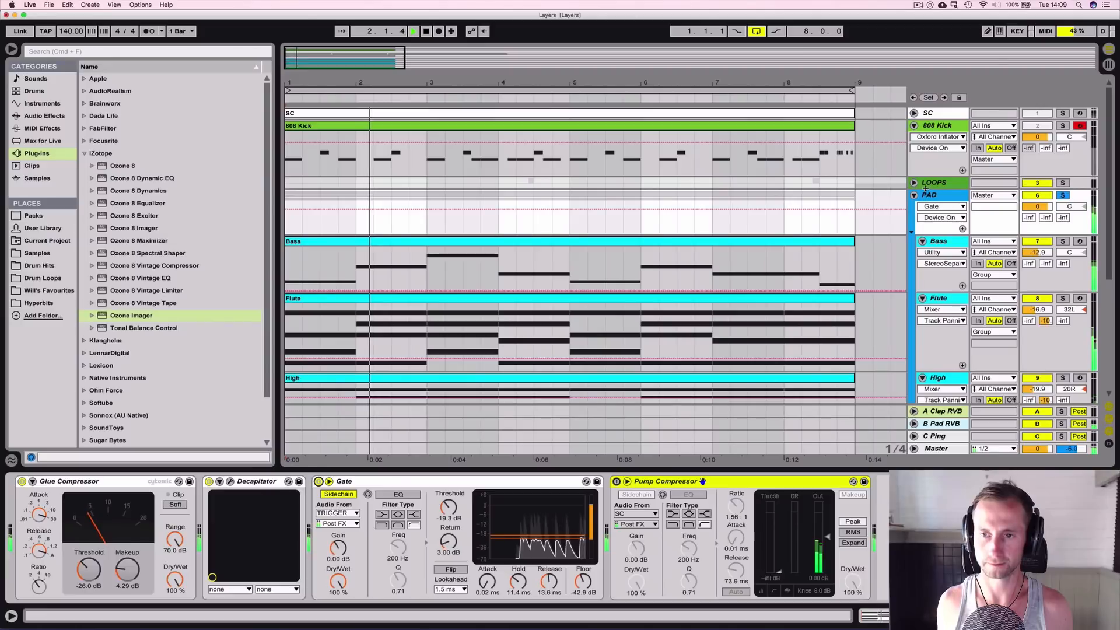
click(617, 481)
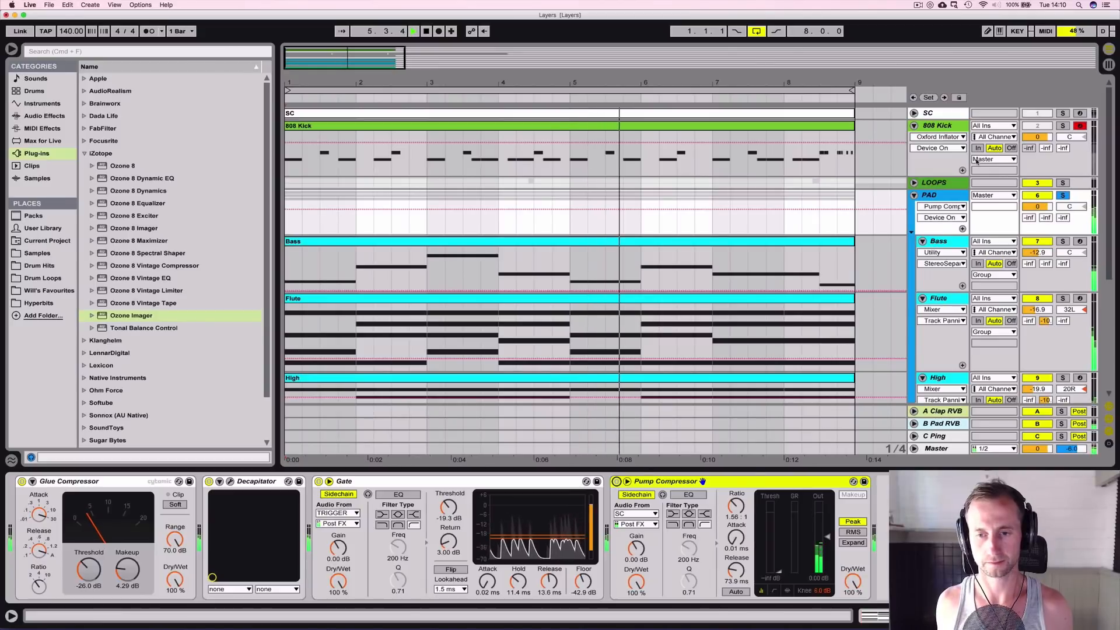
click(1063, 112)
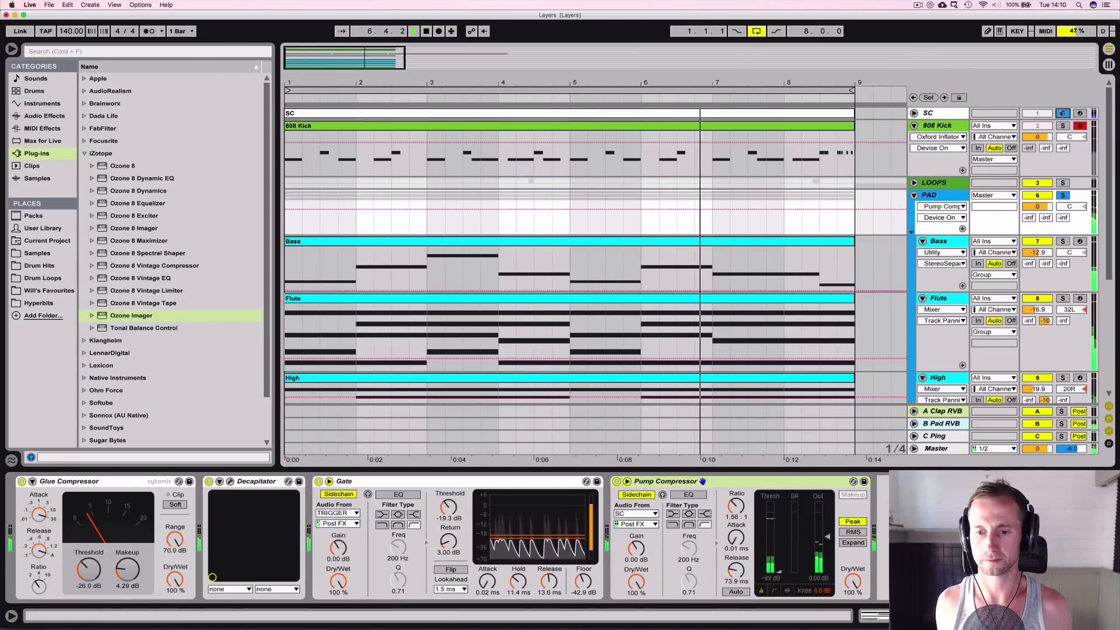
click(1062, 113)
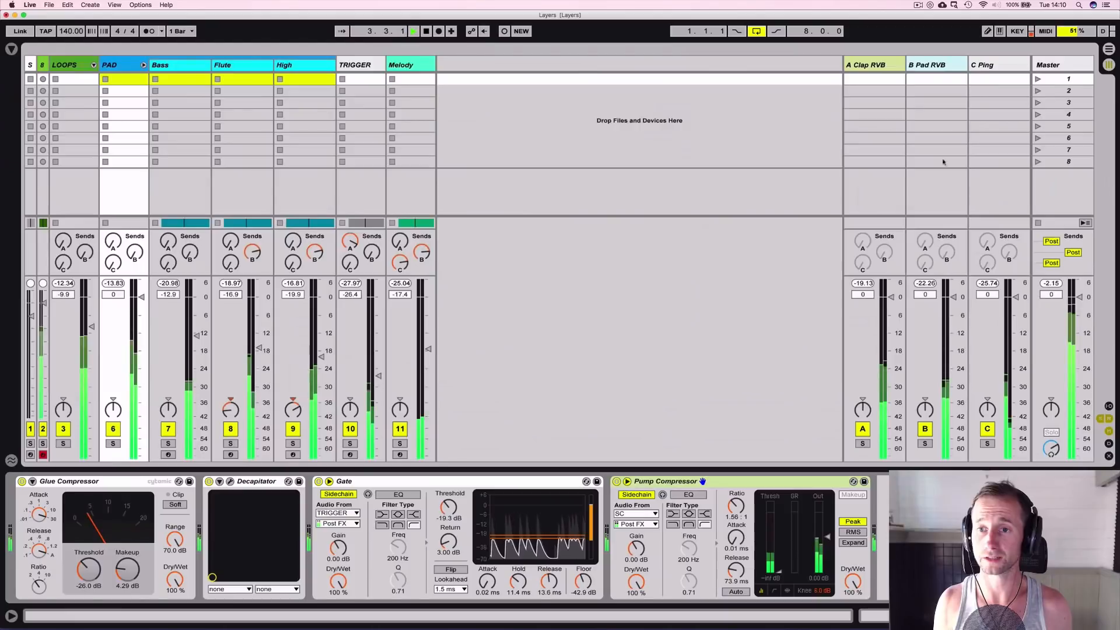
Step: Try the TRIGGER-sidechained Gate on the B Pad RVB return during playback, switch it back off and return to the arrangement
key(Tab)
click(939, 196)
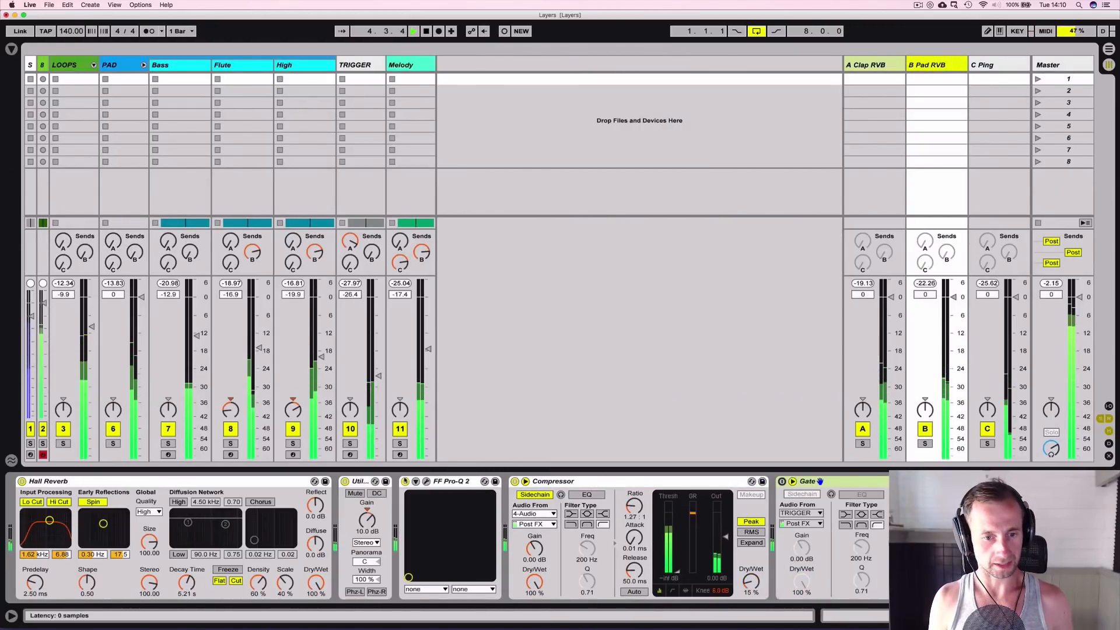
click(781, 481)
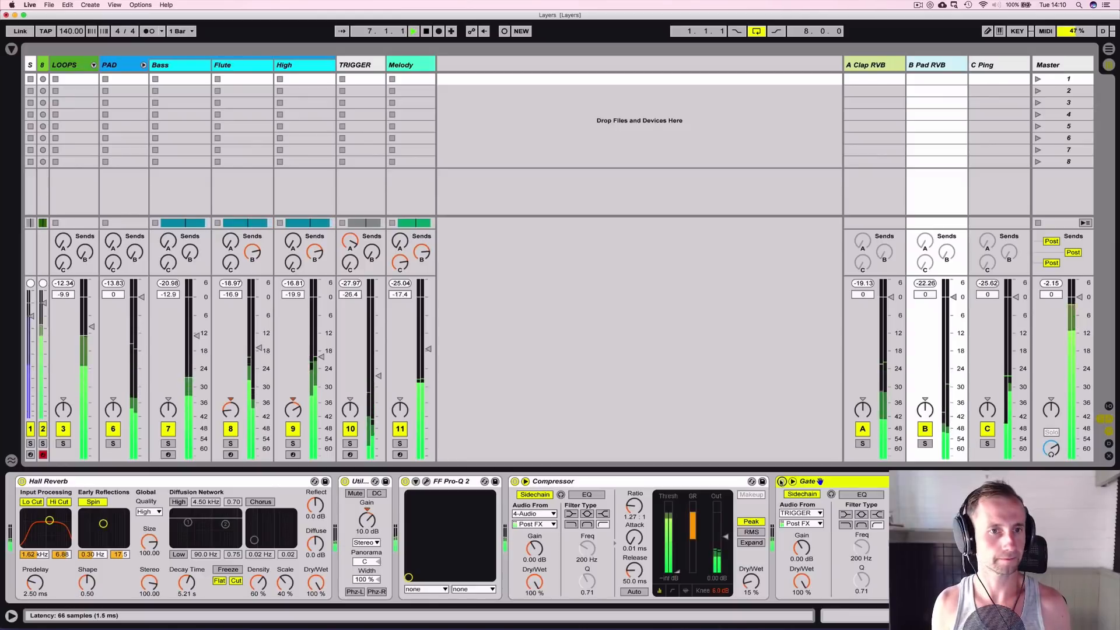
key(Tab)
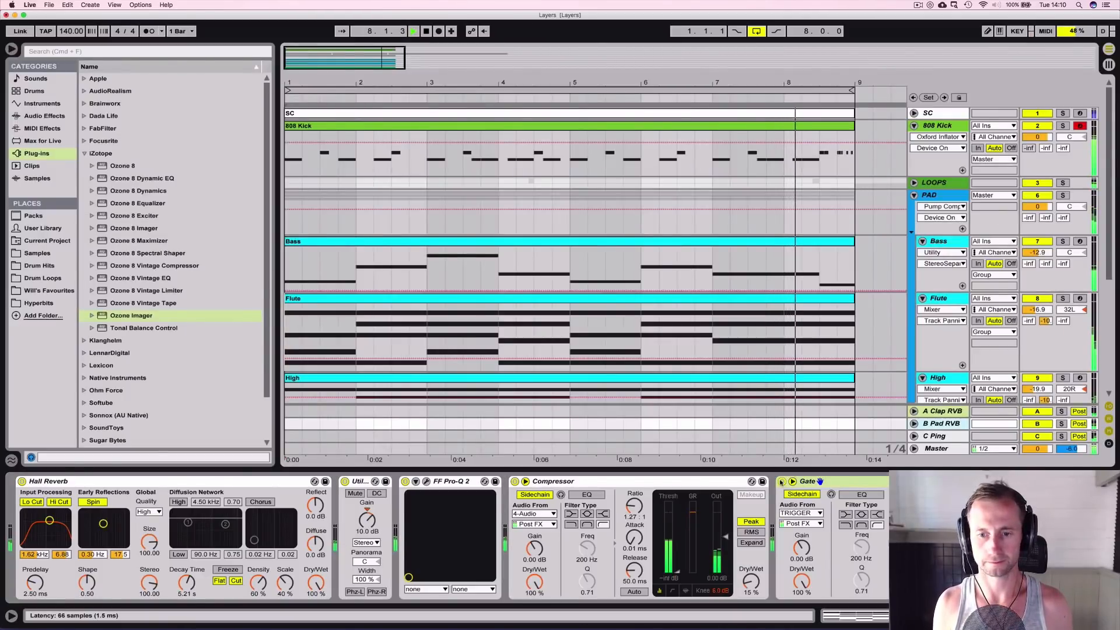
key(Tab)
click(782, 481)
key(Tab)
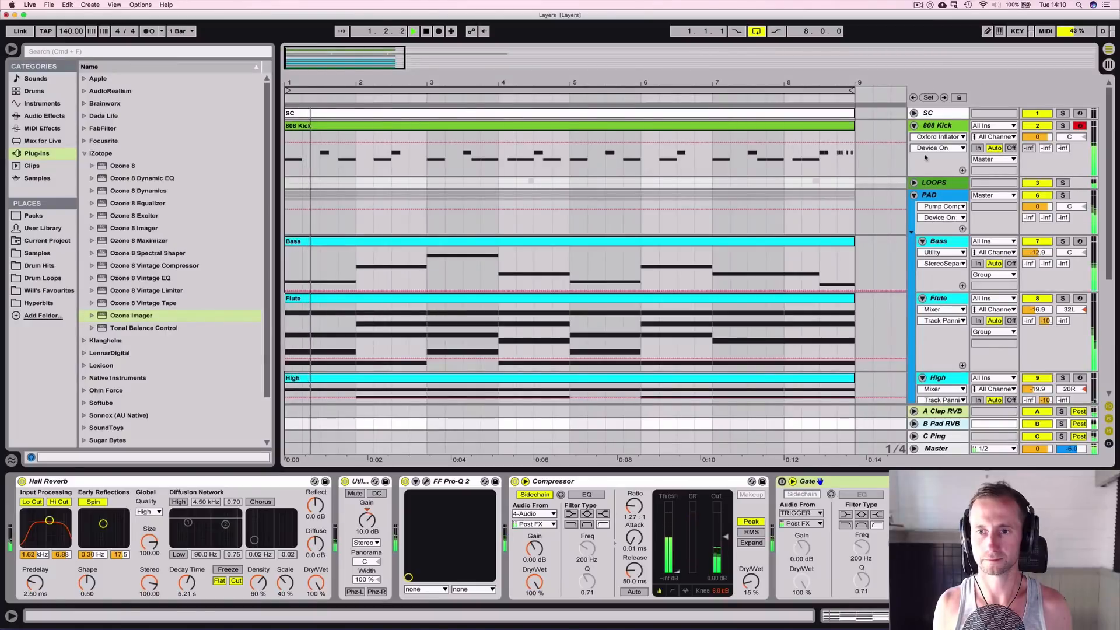
Step: Disable the Gate in the PAD group's device chain and stop playback
click(937, 195)
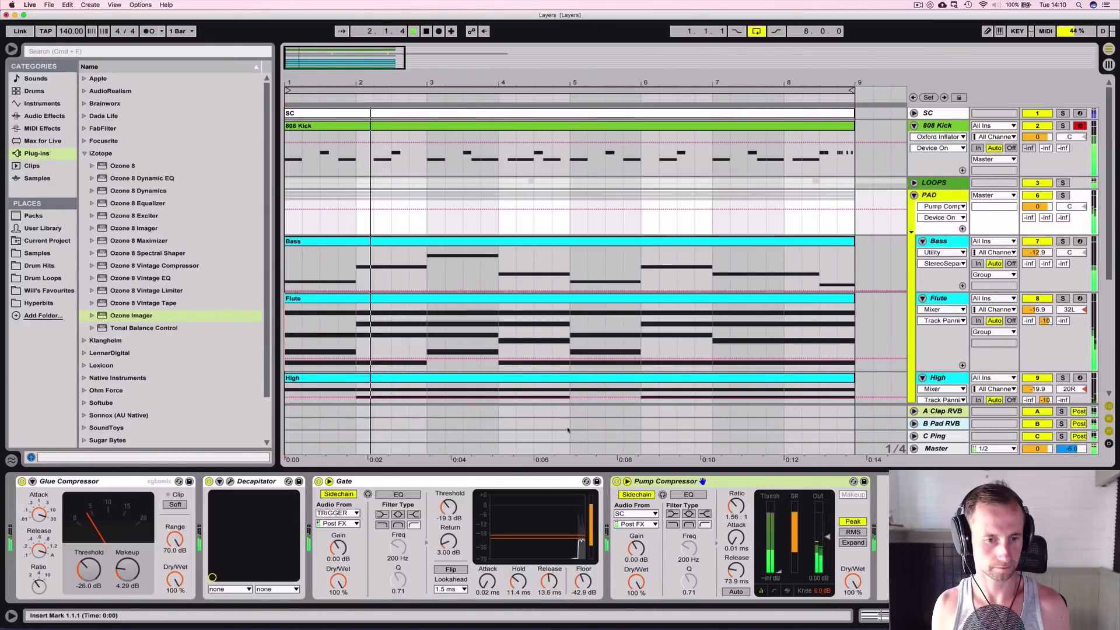
click(318, 481)
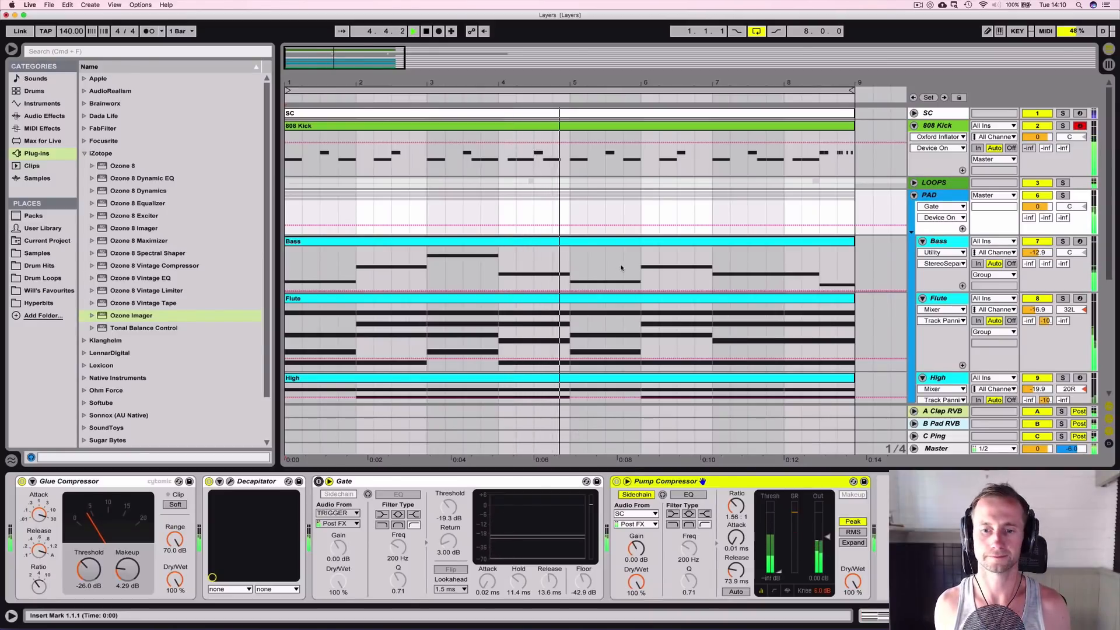
key(space)
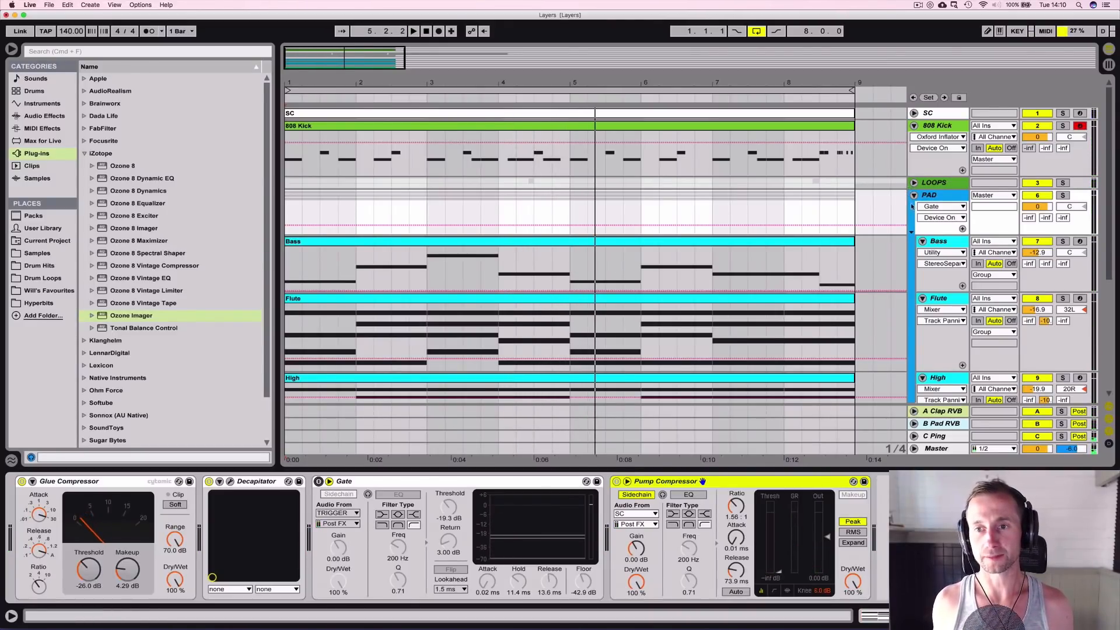
Step: Collapse the PAD group, show the 808 Kick device chain and expand the LOOPS group
click(913, 196)
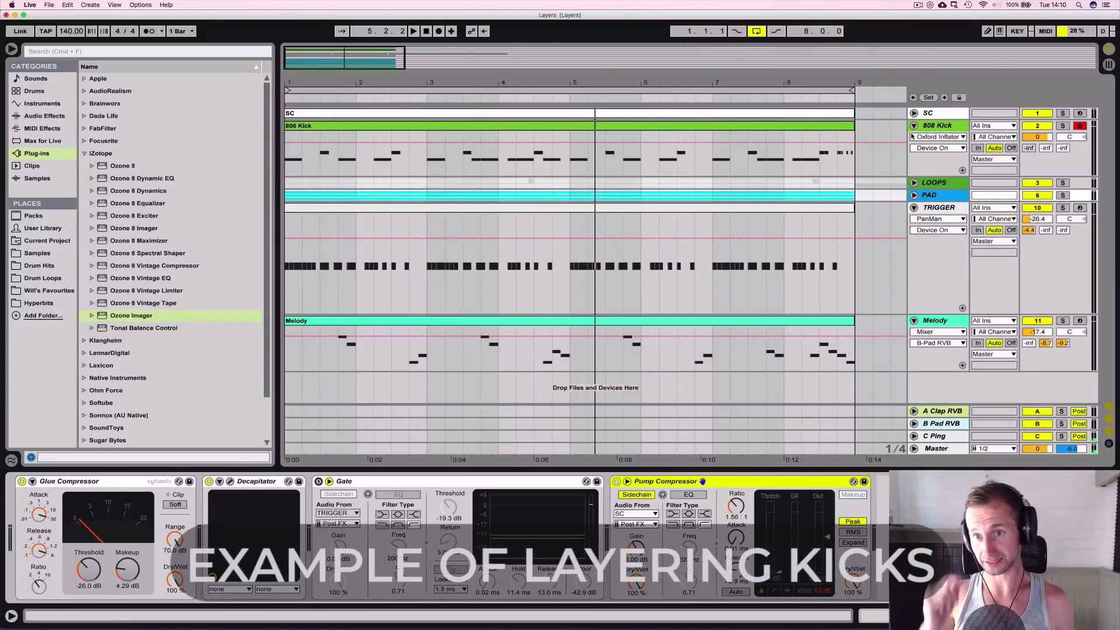
click(913, 136)
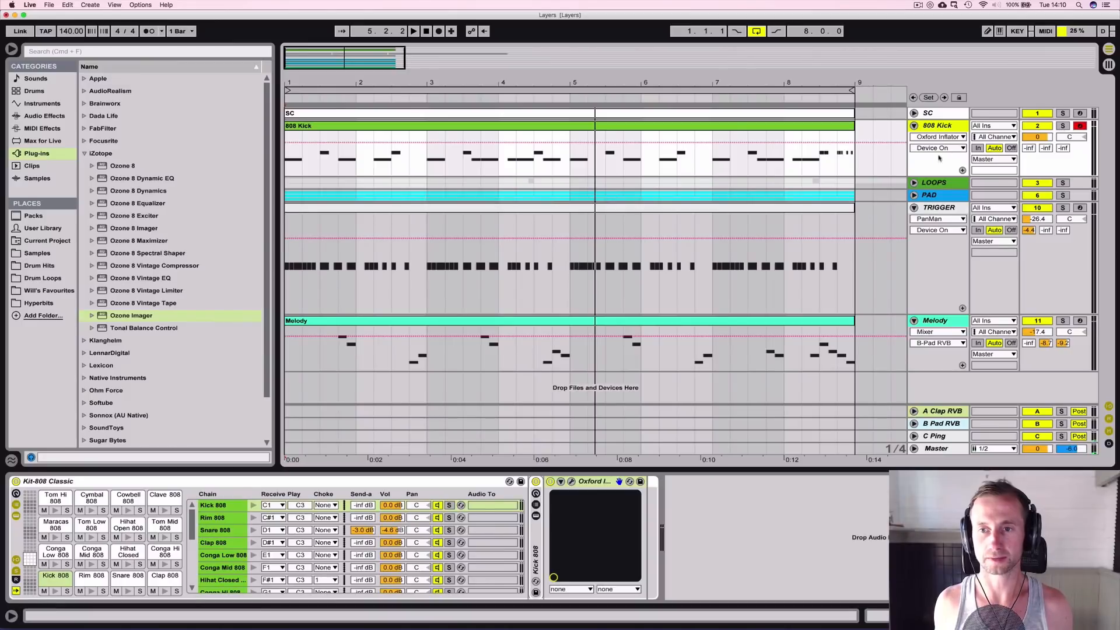
click(914, 182)
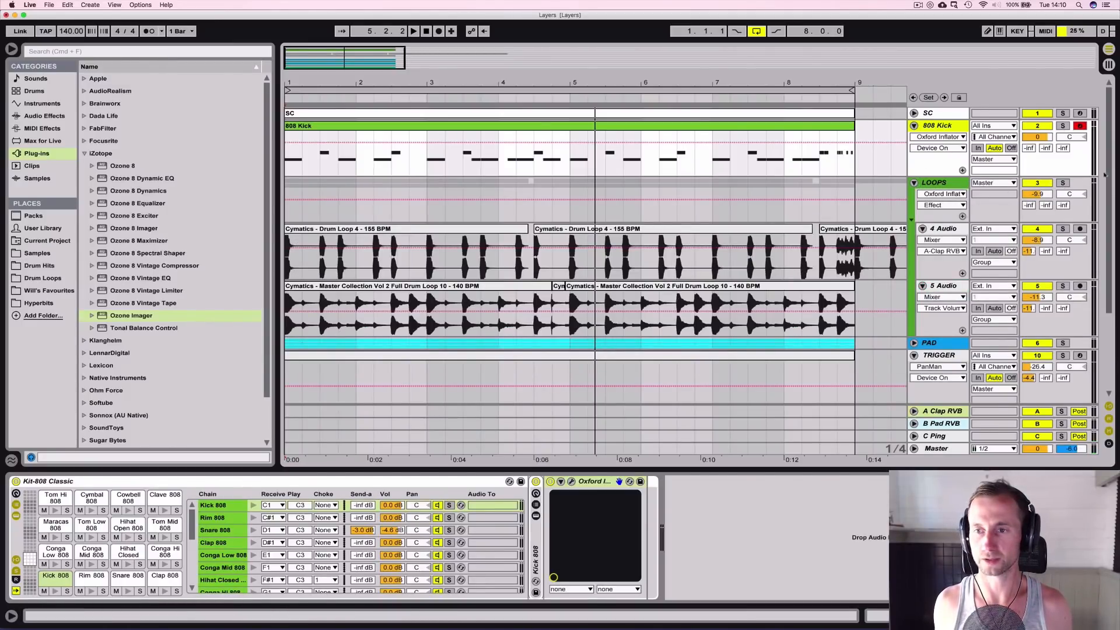
Step: Solo the LOOPS group and play its drum loops briefly
click(1062, 183)
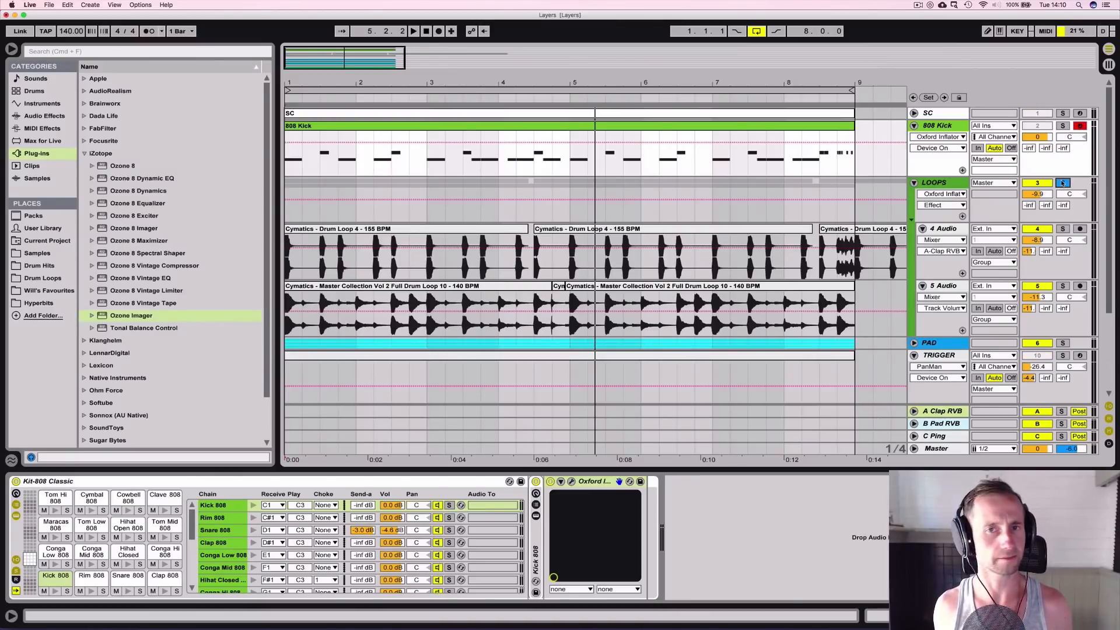
key(space)
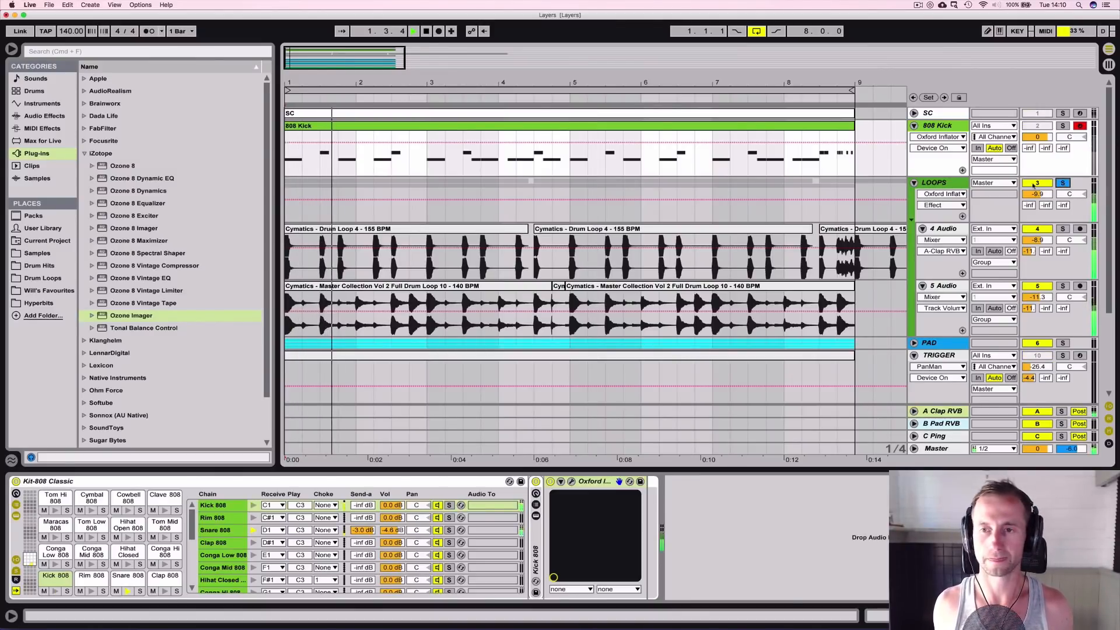
key(space)
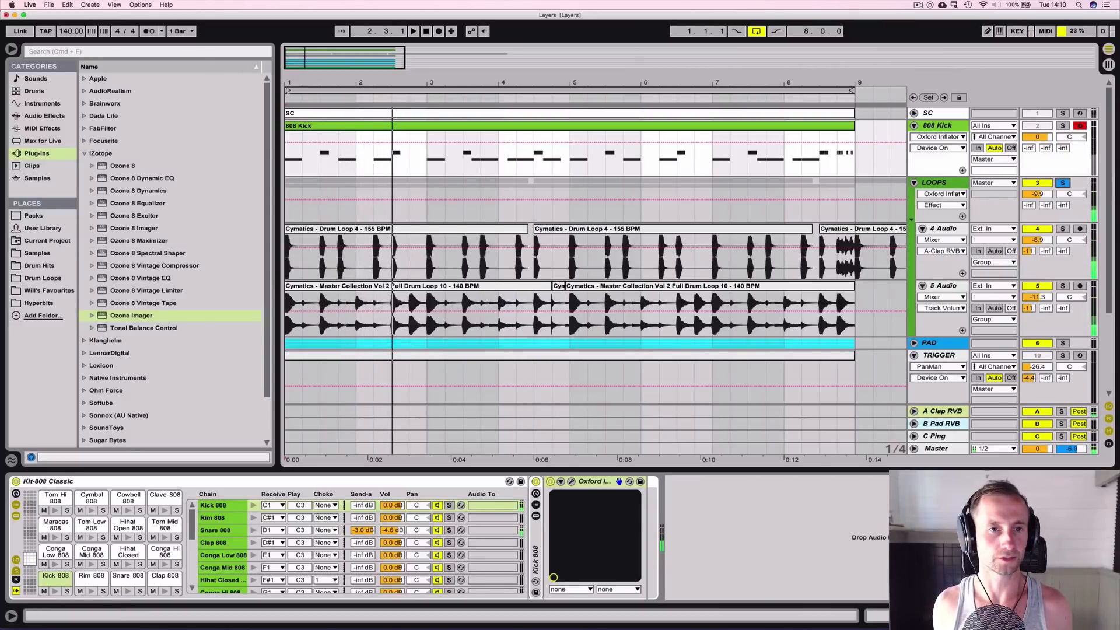
Step: Loop the first kick hit on the 4 Audio track, from 1.1.1 to 1.2.1, and start playback
drag(289, 81, 290, 134)
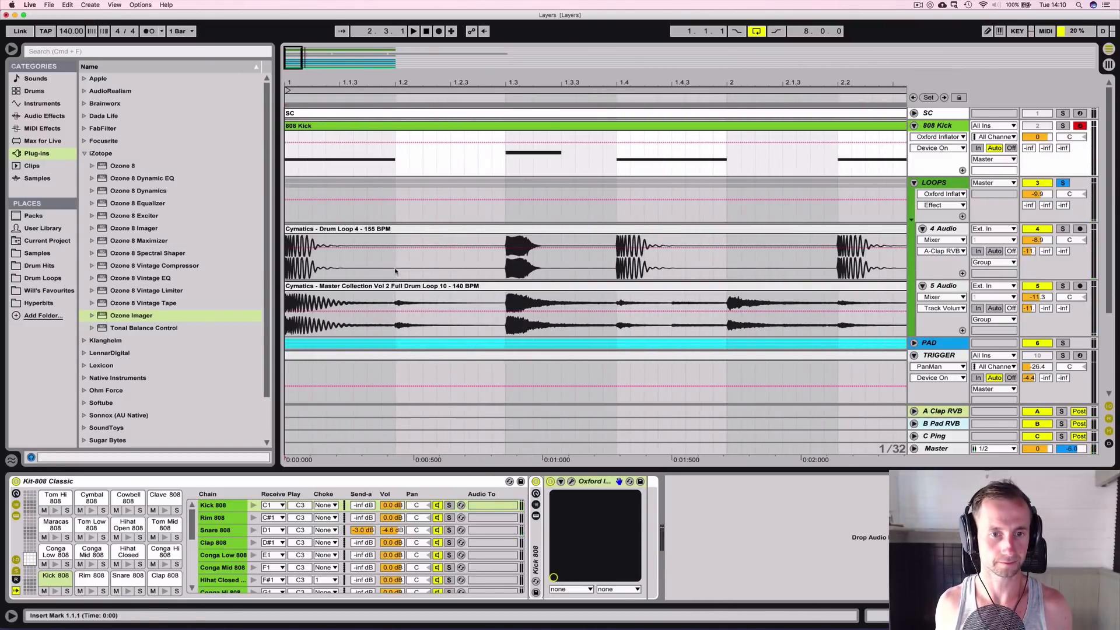
drag(395, 271, 284, 271)
key(super+l)
key(space)
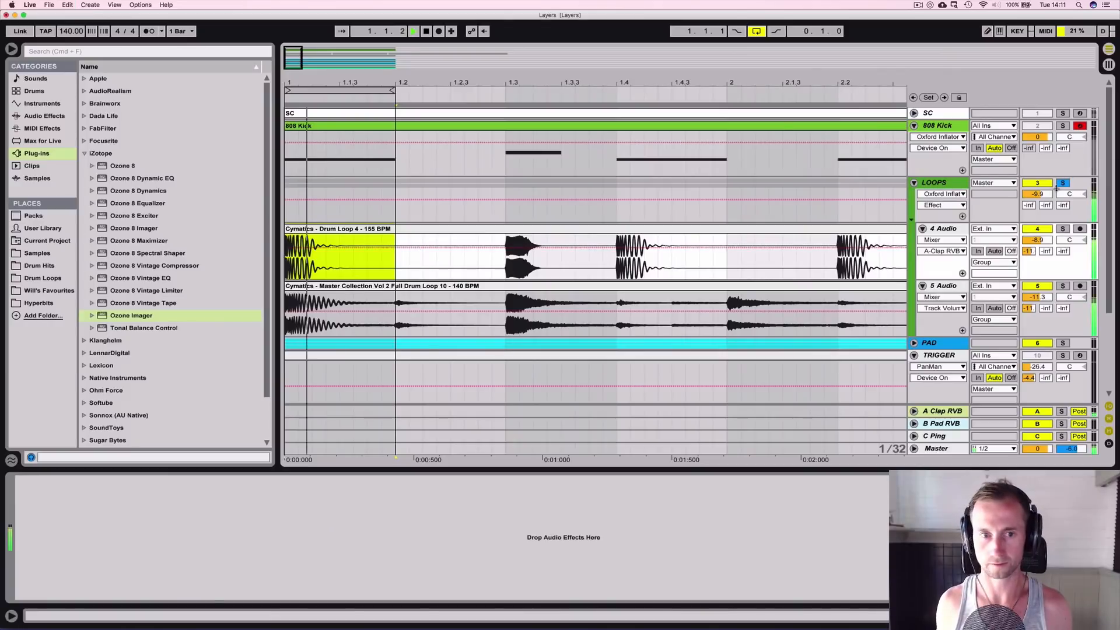
Step: Compare the looped kick on 4 Audio and 5 Audio by soloing each track, ending on 4 Audio, and stop playback
click(1062, 230)
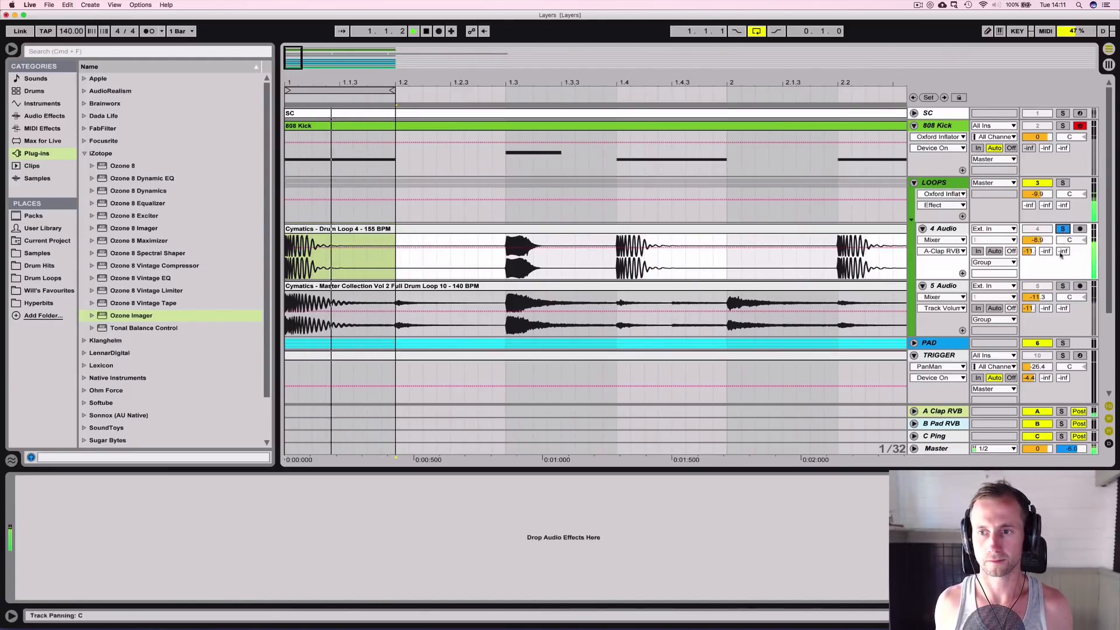
click(1063, 286)
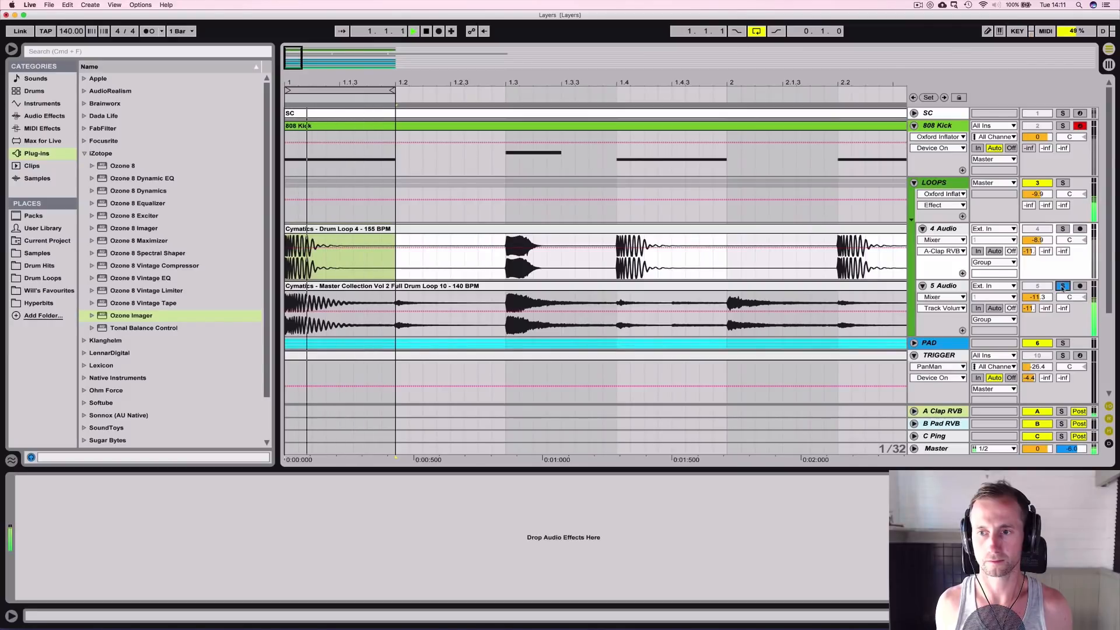
click(1063, 230)
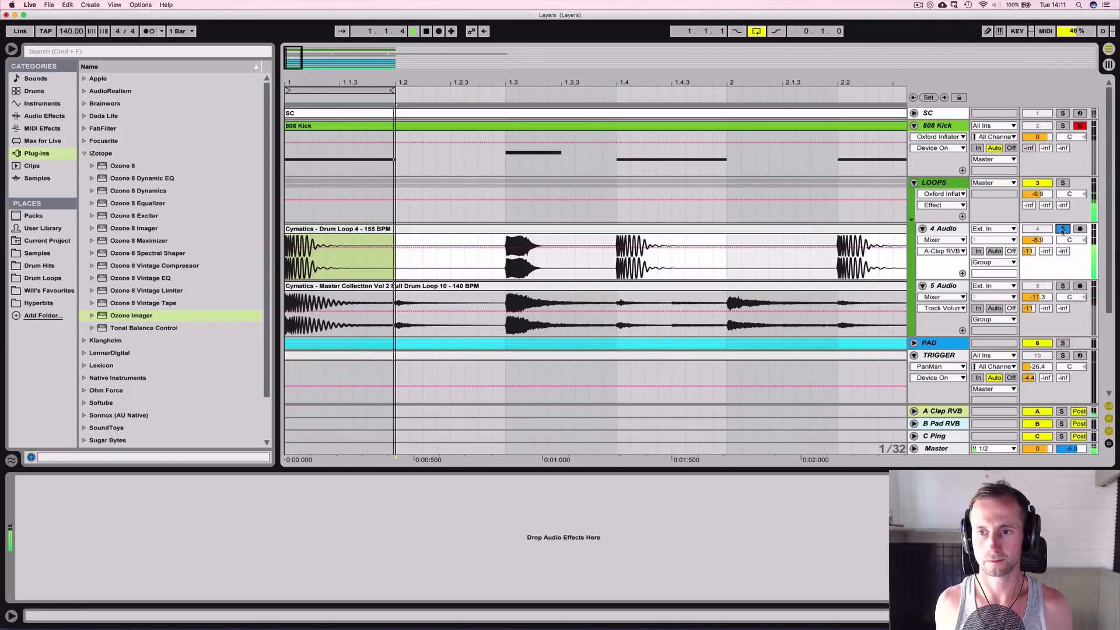
key(space)
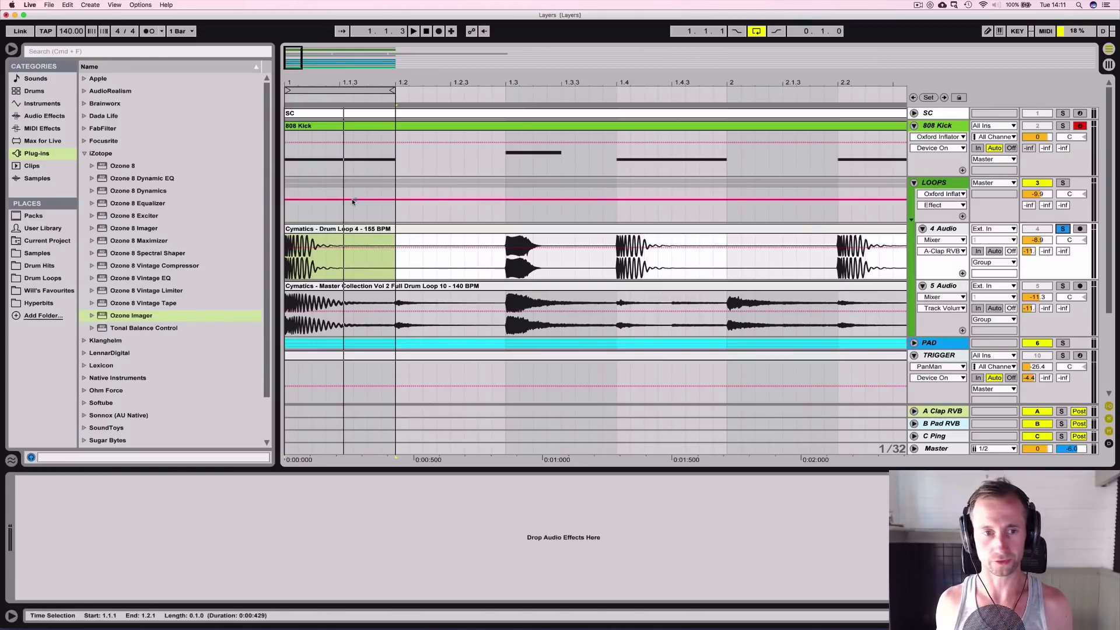
Step: Examine the first kick's waveforms at high magnification and play the loop with 5 Audio and 808 Kick soloed together
drag(291, 83, 292, 225)
key(space)
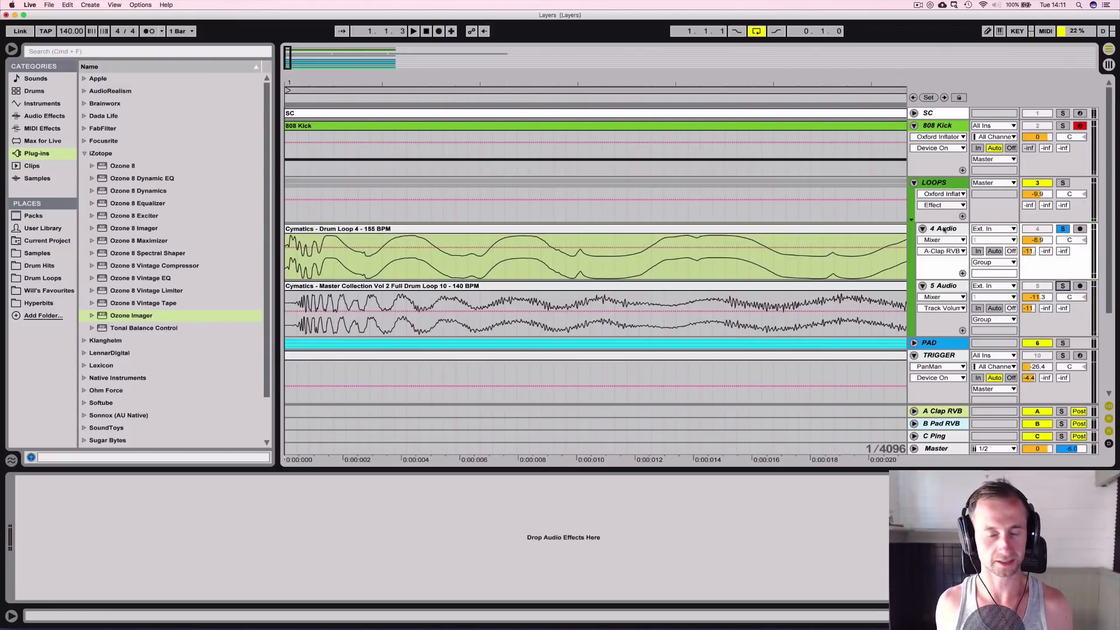
key(space)
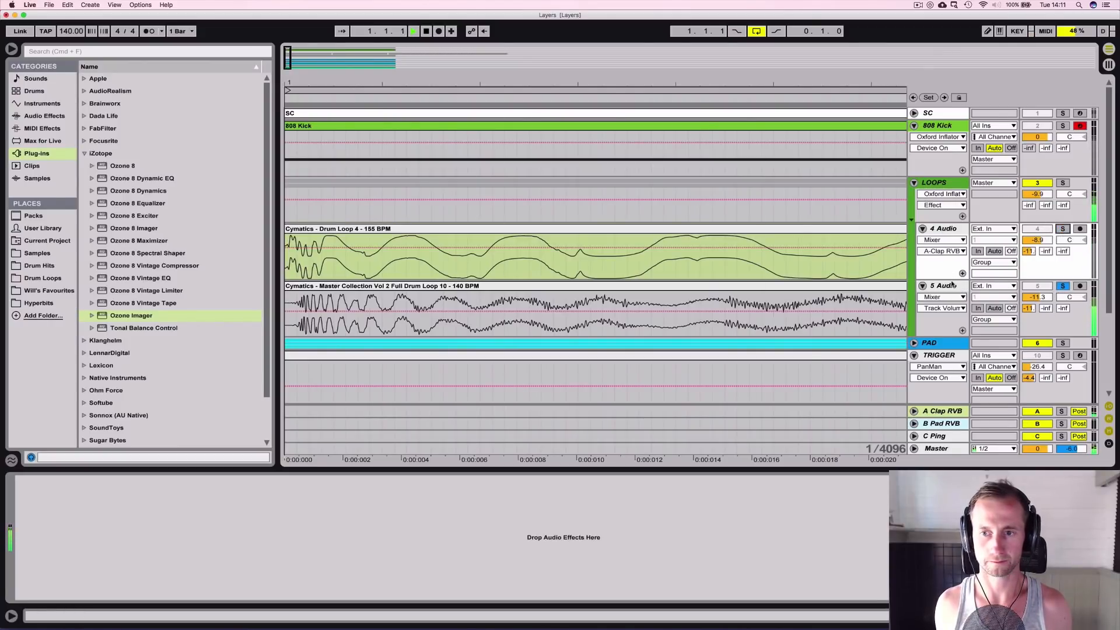
click(952, 285)
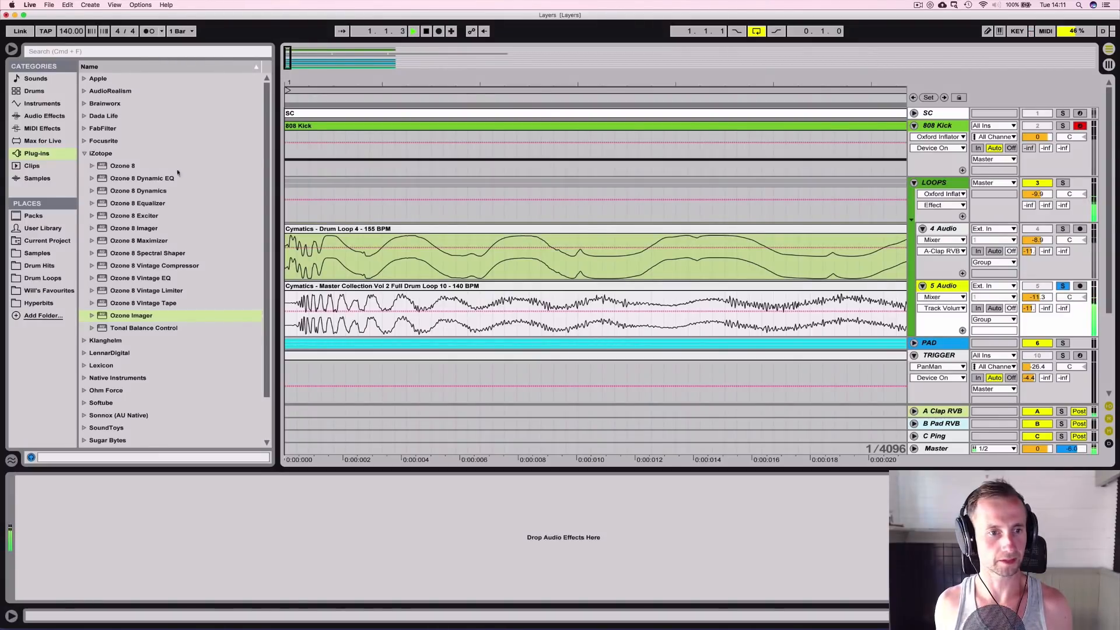
click(35, 153)
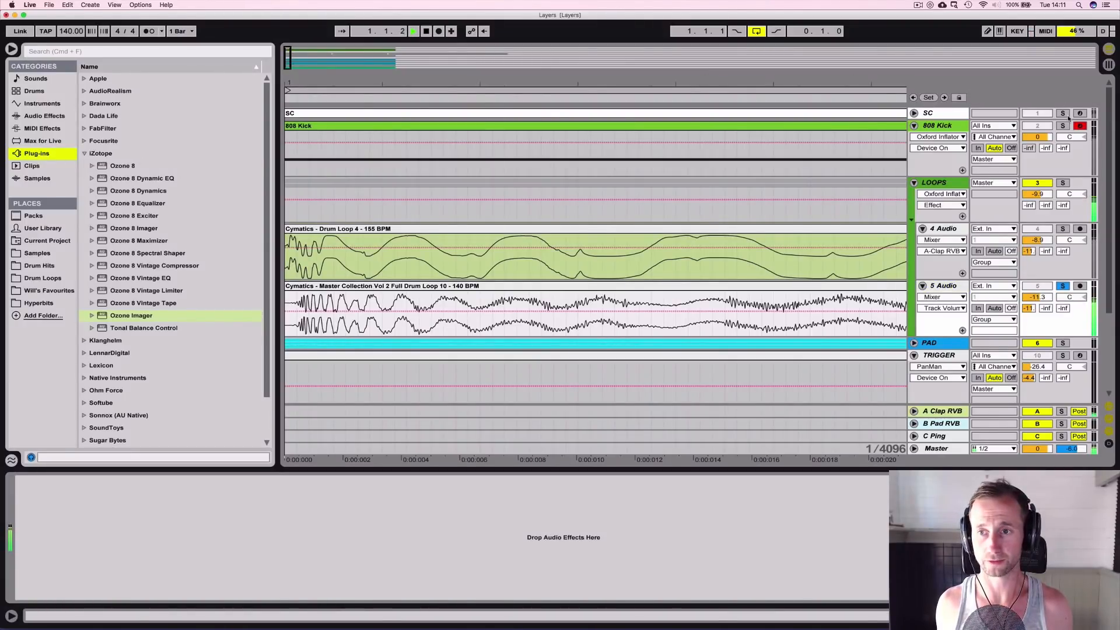
click(1063, 125)
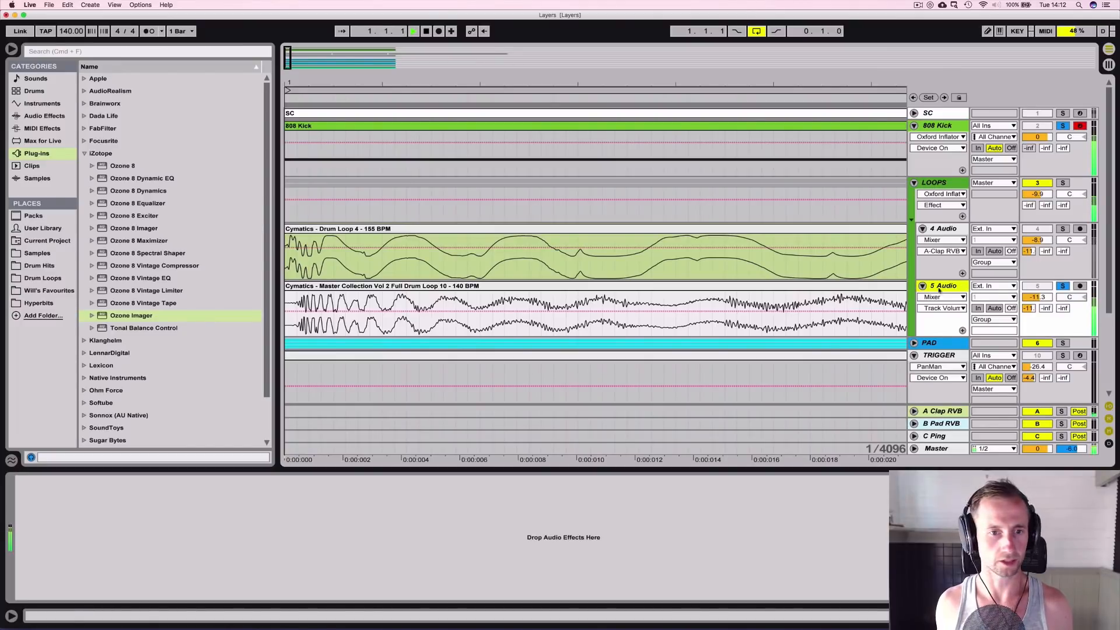
Step: Add the FabFilter FF Pro-Q 2 equalizer to the 5 Audio track
click(37, 153)
click(85, 153)
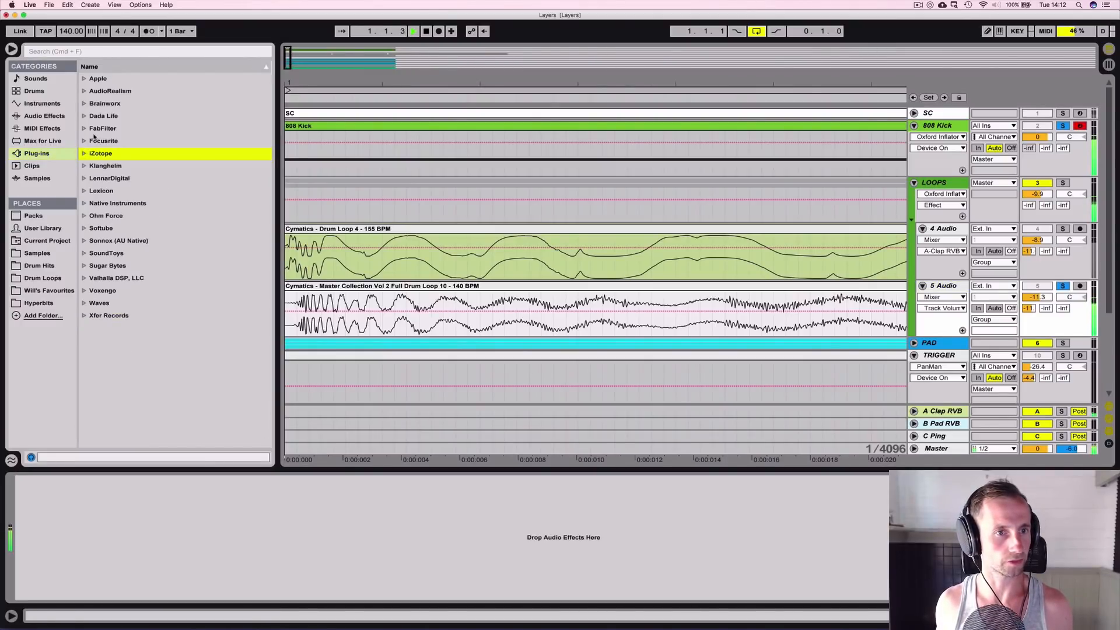
click(92, 129)
mouse_move(111, 253)
mouse_down()
mouse_move(142, 506)
mouse_move(363, 400)
mouse_up()
drag(338, 314, 339, 314)
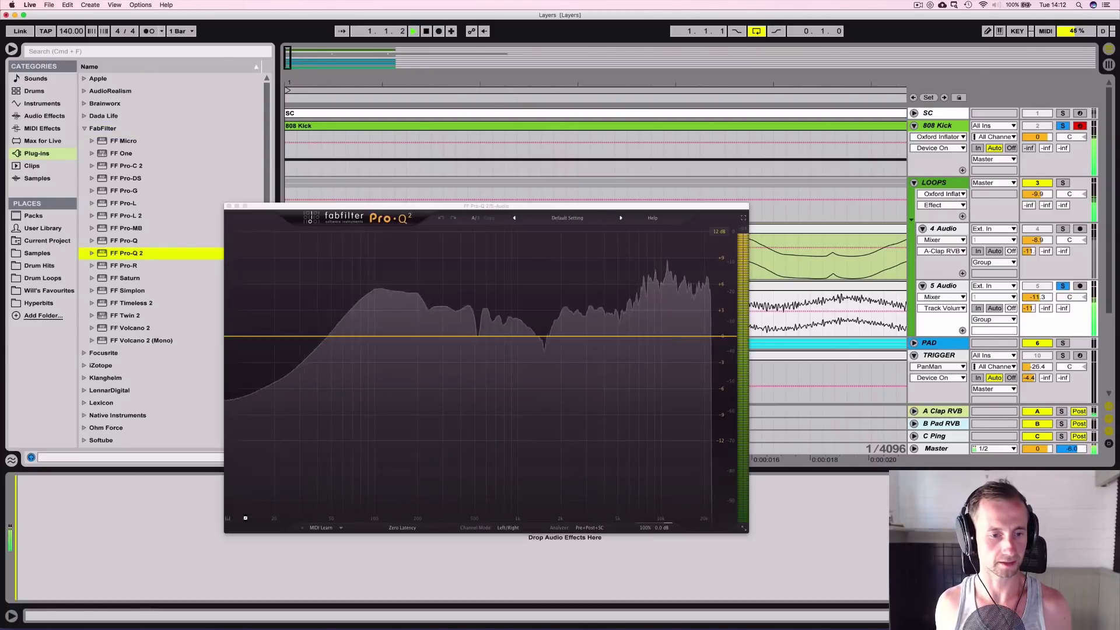
Step: Add a low-cut band between 100 and 200 Hz in 5 Audio's Pro-Q 2 and compare the sound with the equalizer bypassed and active
click(229, 337)
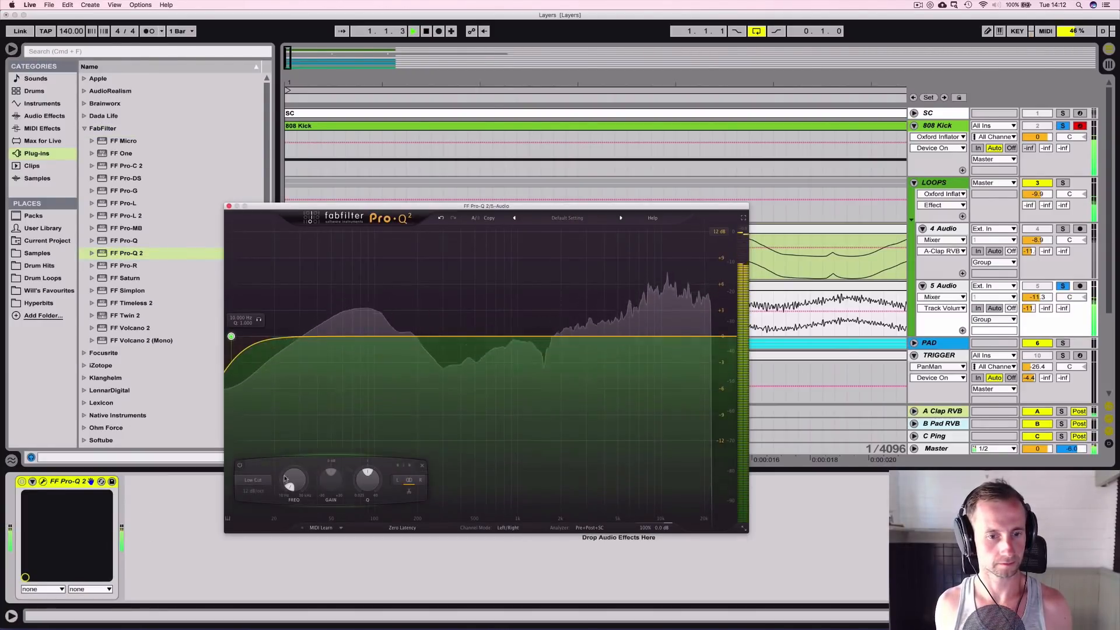
drag(294, 480, 304, 426)
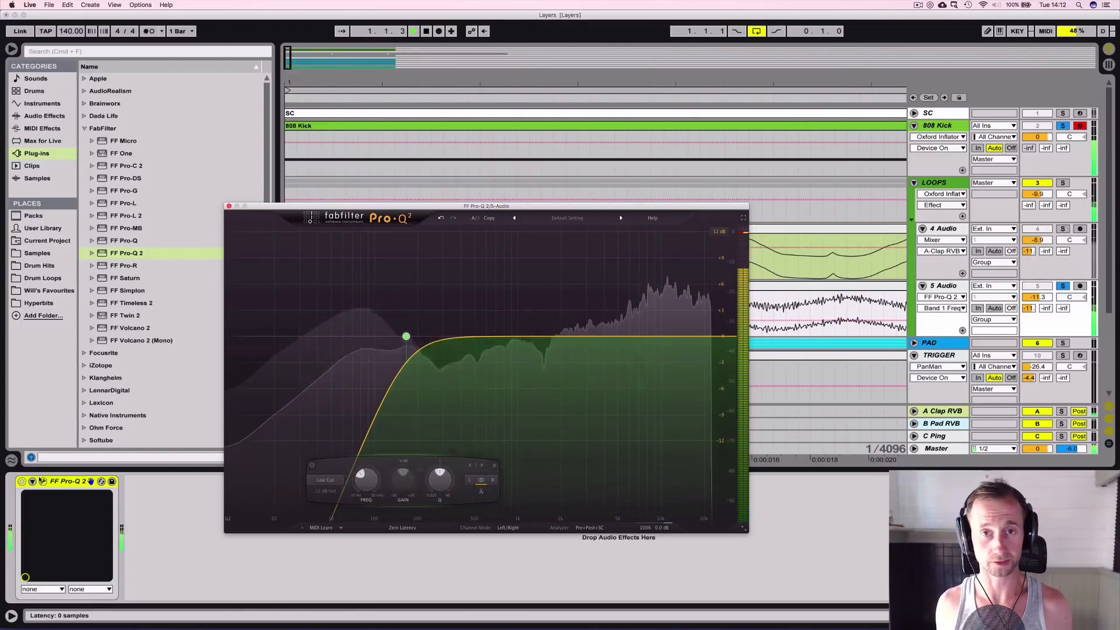
click(23, 483)
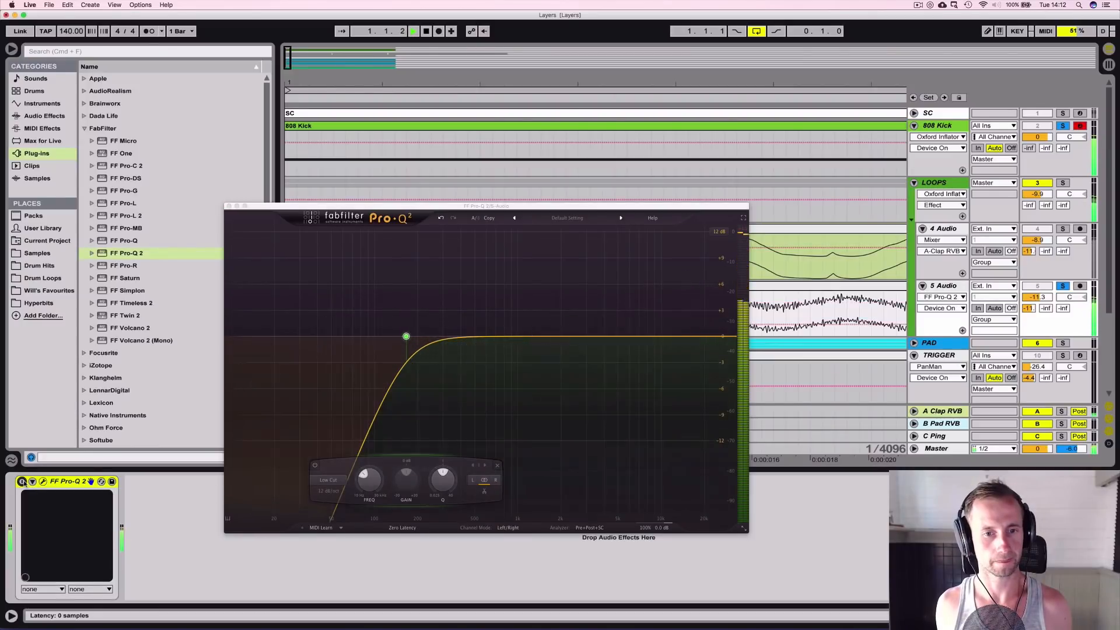
click(23, 482)
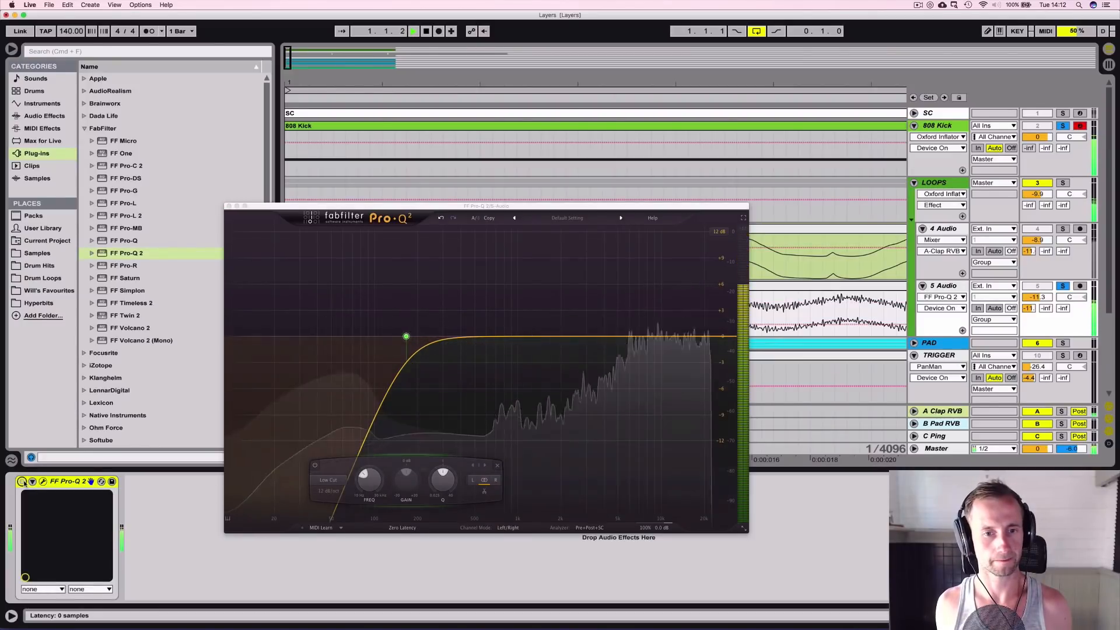
click(228, 207)
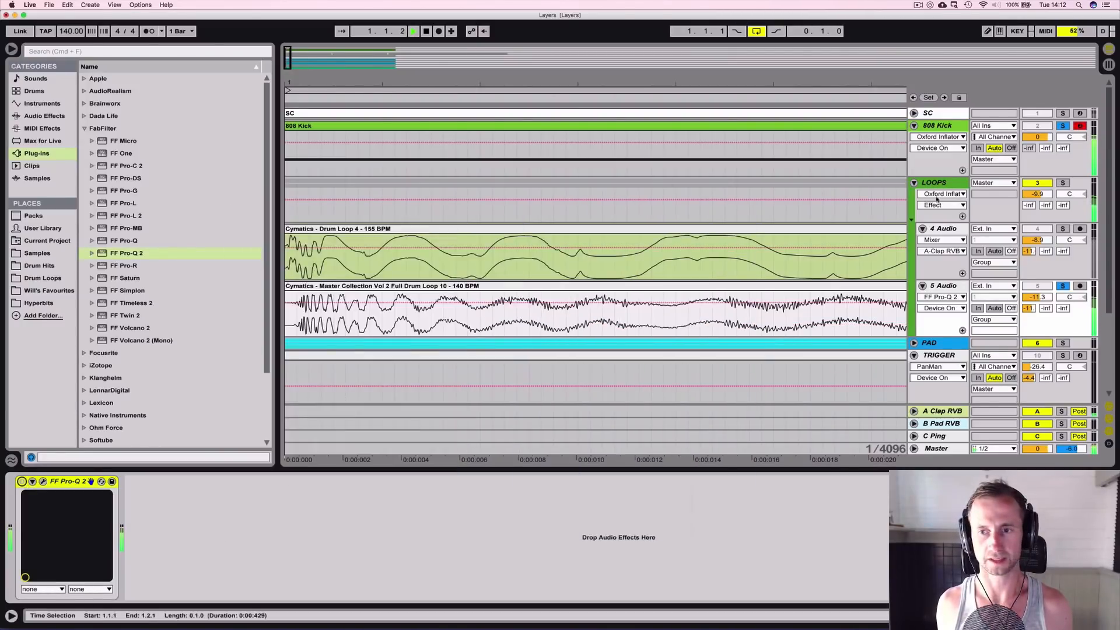
Step: Solo the 4 Audio track and add an FF Pro-Q 2 equalizer to it
click(1063, 229)
click(945, 230)
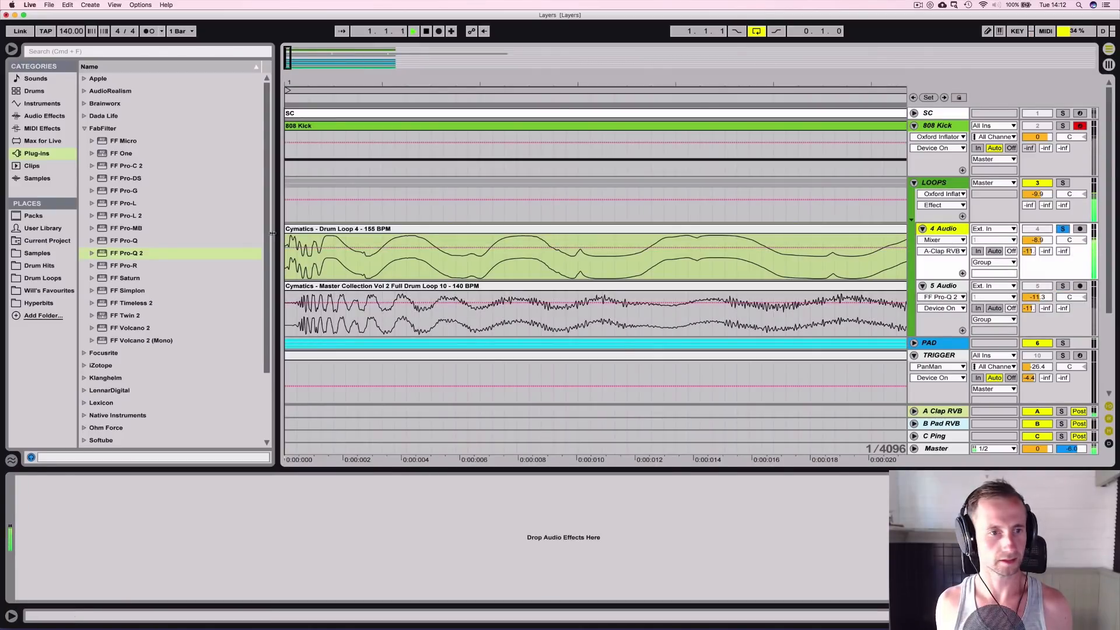
drag(107, 251, 108, 498)
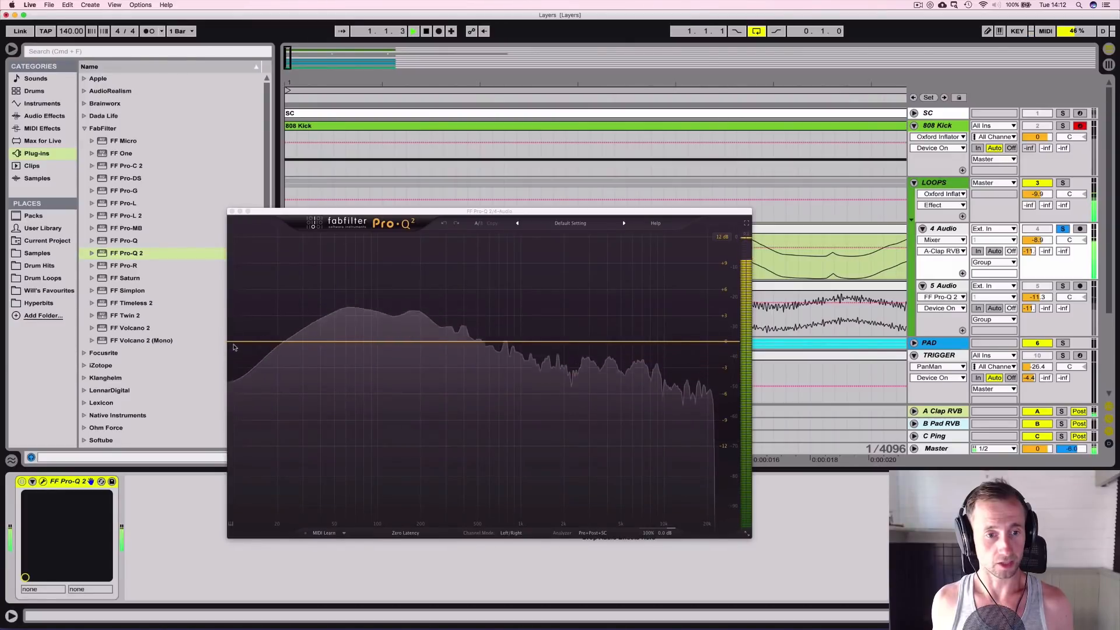
Step: Add a low-cut band to 4 Audio's Pro-Q 2, solo 808 Kick alongside it and raise the cut to just under 100 Hz
click(234, 342)
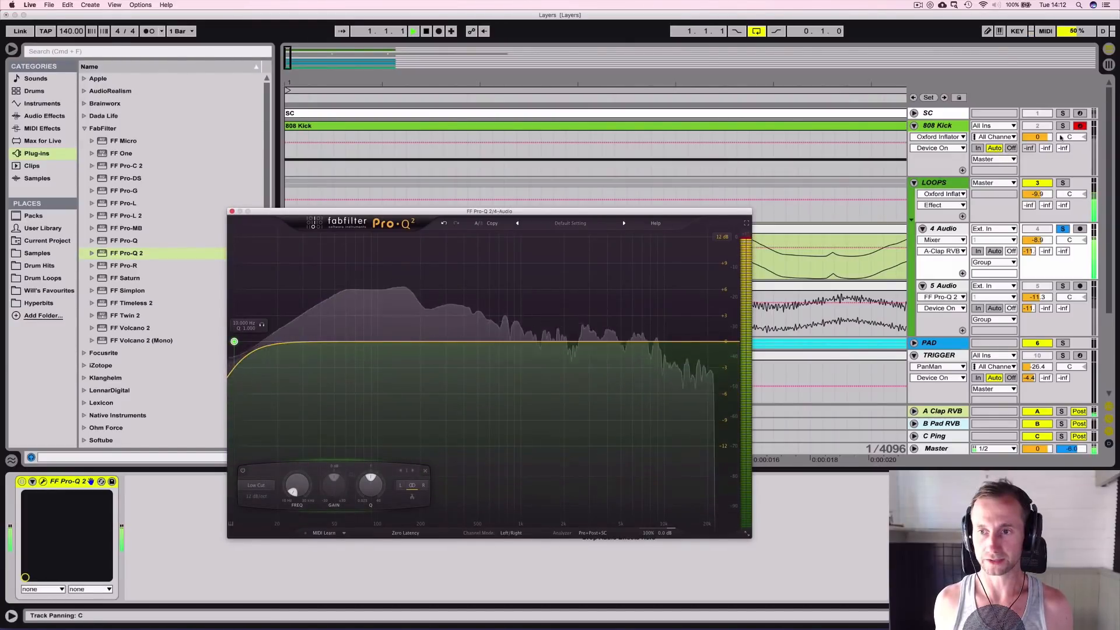
click(1062, 126)
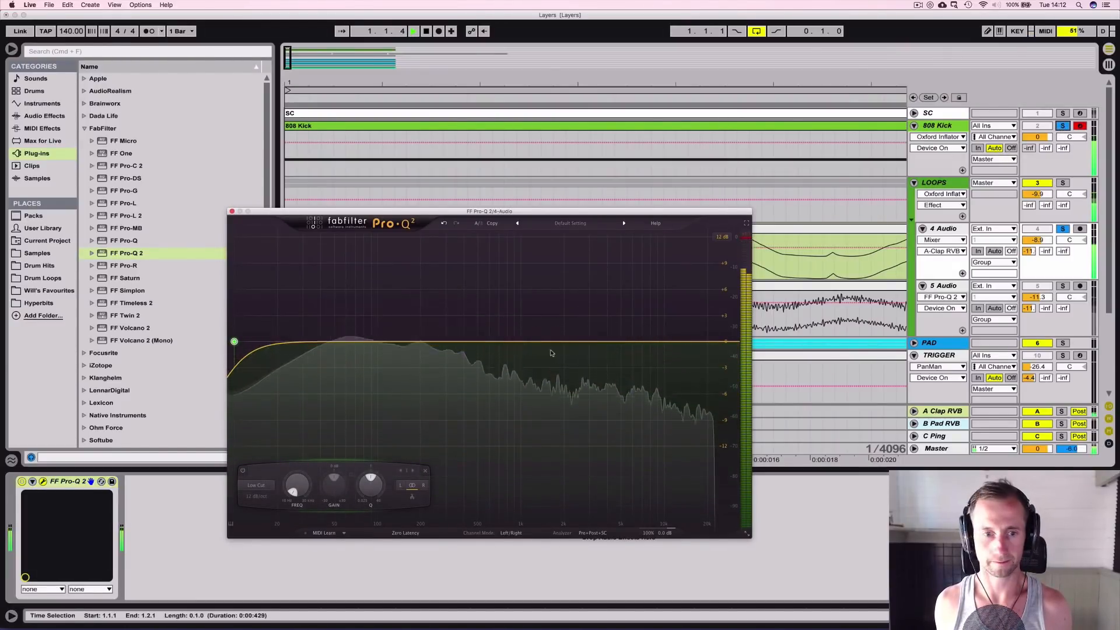
mouse_move(291, 477)
mouse_down()
mouse_move(324, 406)
mouse_move(295, 462)
mouse_move(302, 471)
mouse_move(303, 461)
mouse_move(282, 480)
mouse_up()
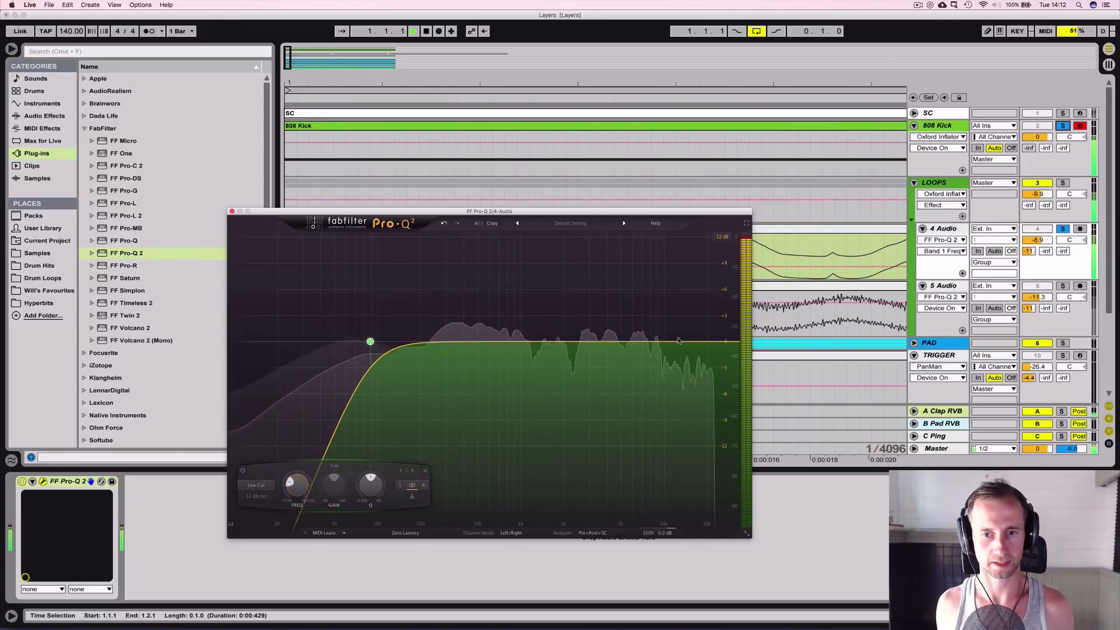
Step: Try a high-cut band in 4 Audio's Pro-Q 2 with 5 Audio also soloed, sweep its frequency down and back up, and bypass the band
click(719, 343)
drag(596, 486, 577, 522)
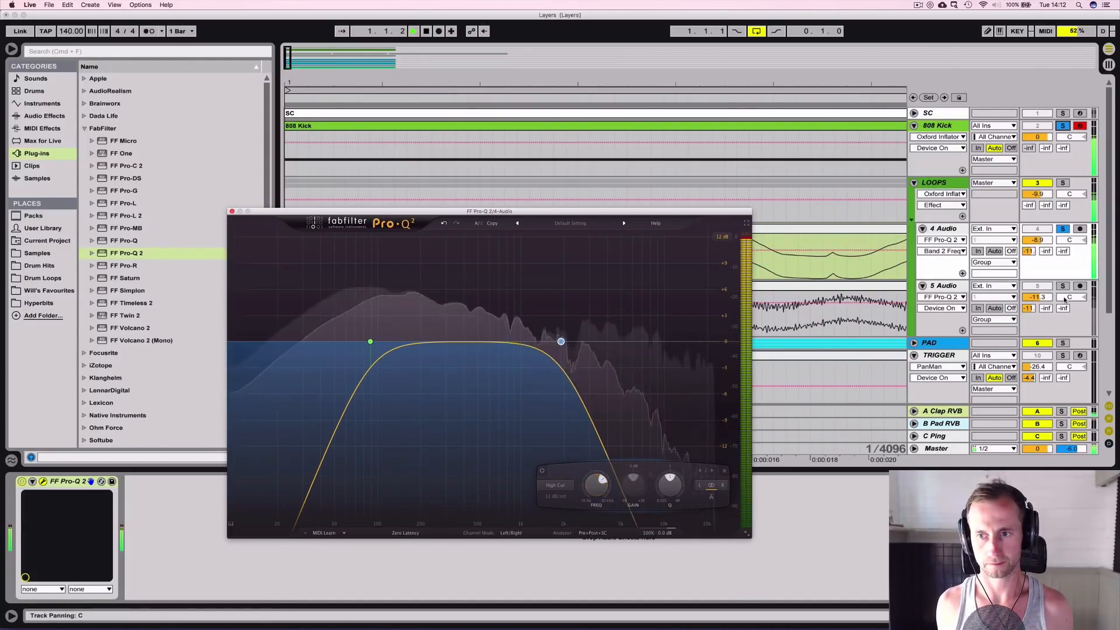
mouse_move(526, 493)
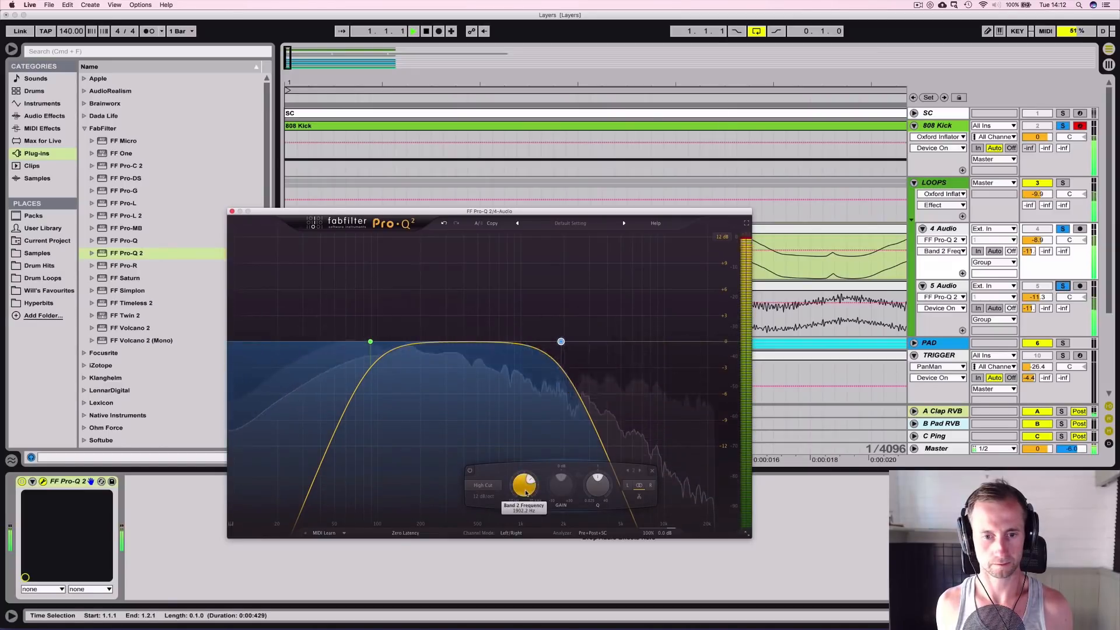
drag(524, 500, 551, 412)
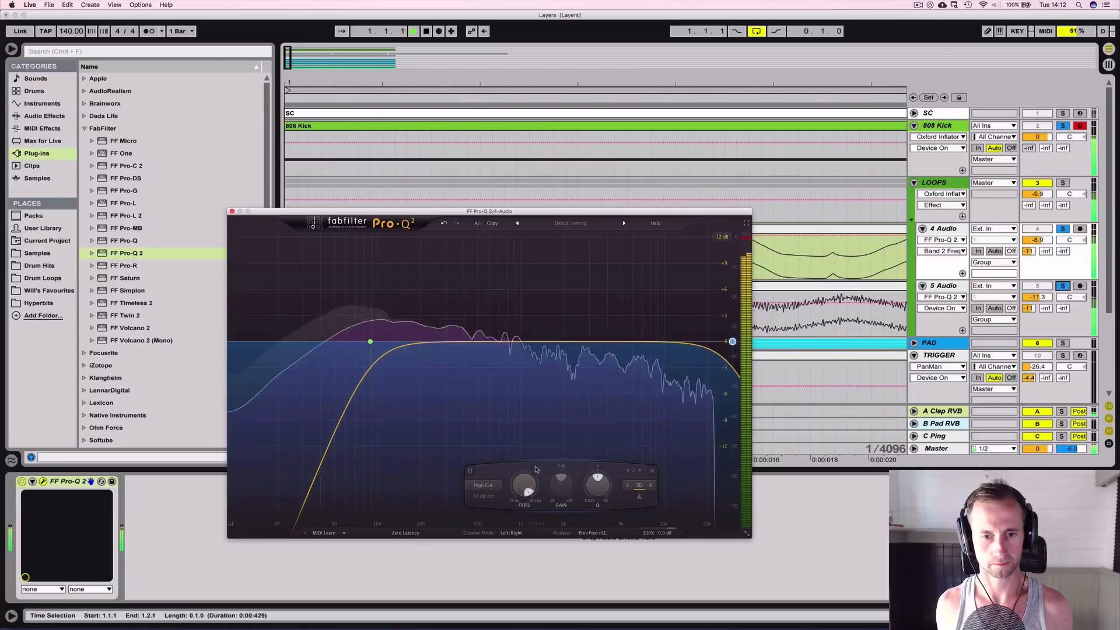
click(470, 471)
key(space)
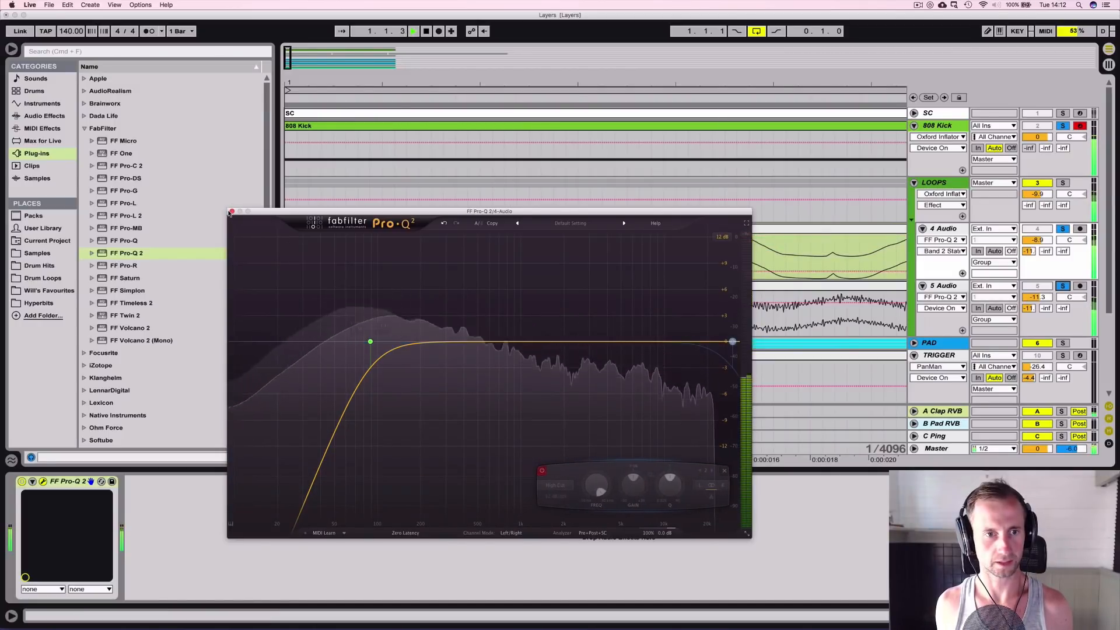
click(232, 212)
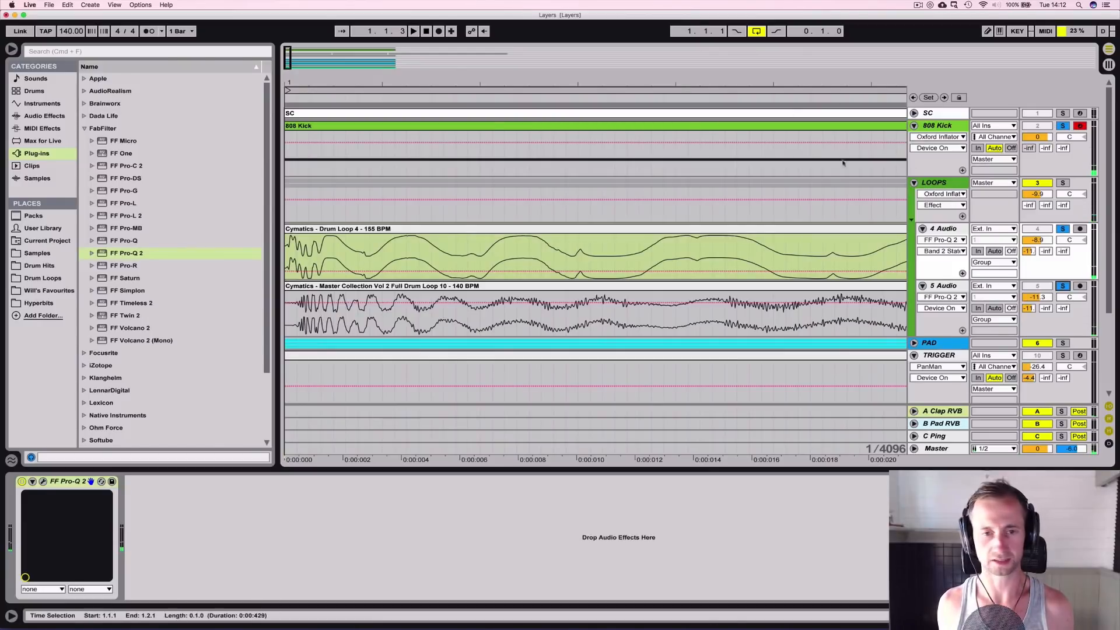
Step: Insert a new audio track directly below the 808 Kick track
mouse_move(528, 82)
mouse_down()
mouse_move(527, 99)
mouse_move(527, 64)
mouse_up()
drag(453, 76, 613, 83)
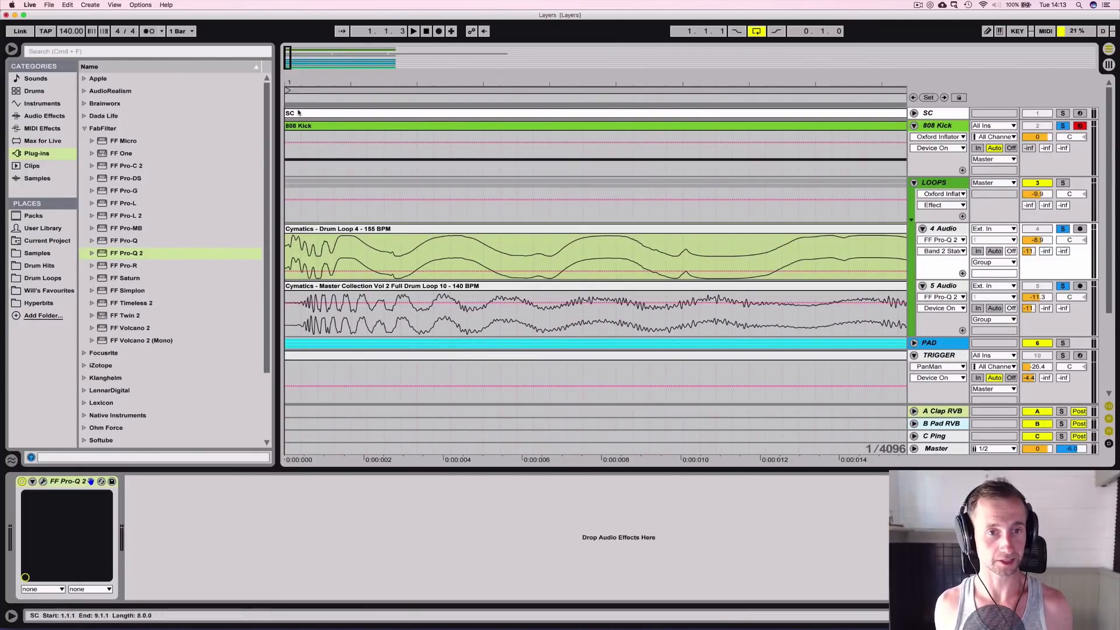
drag(593, 83, 288, 84)
click(308, 131)
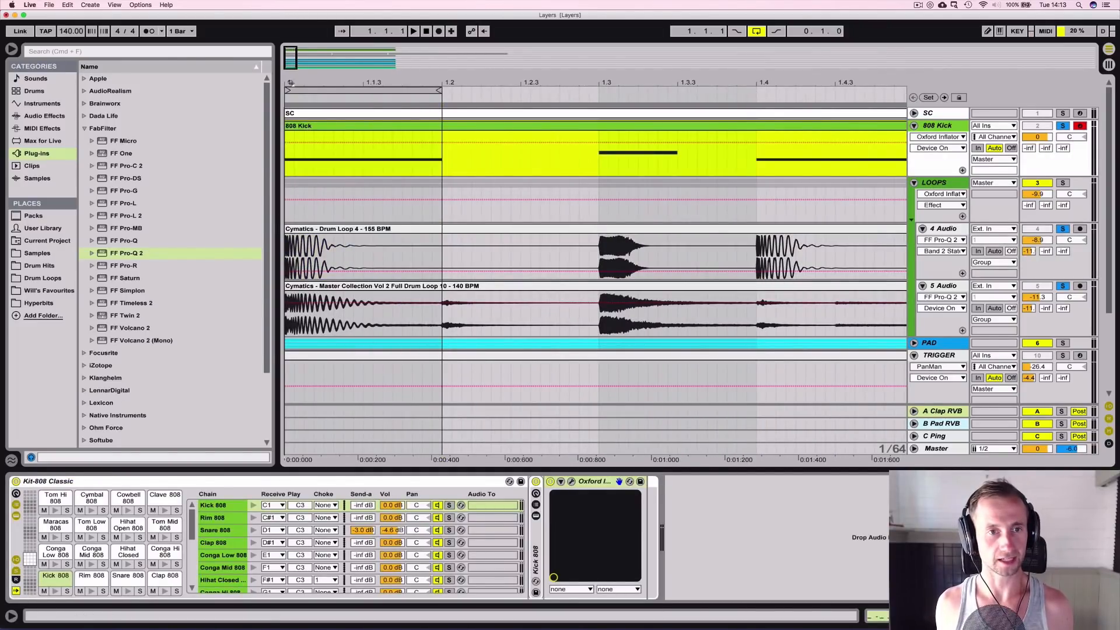
click(939, 127)
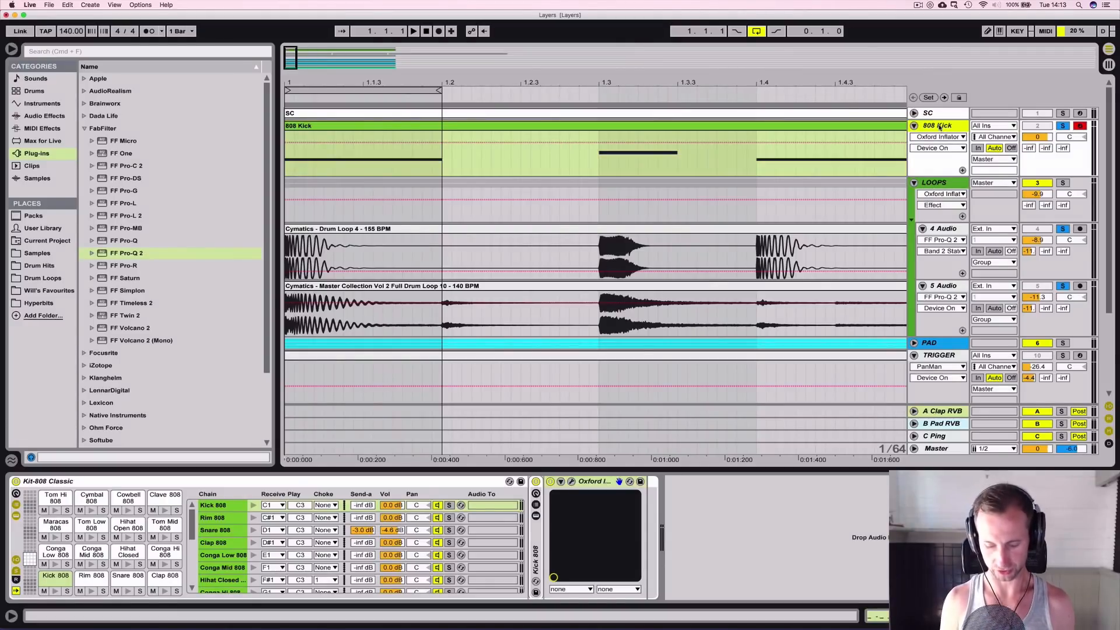
key(super+t)
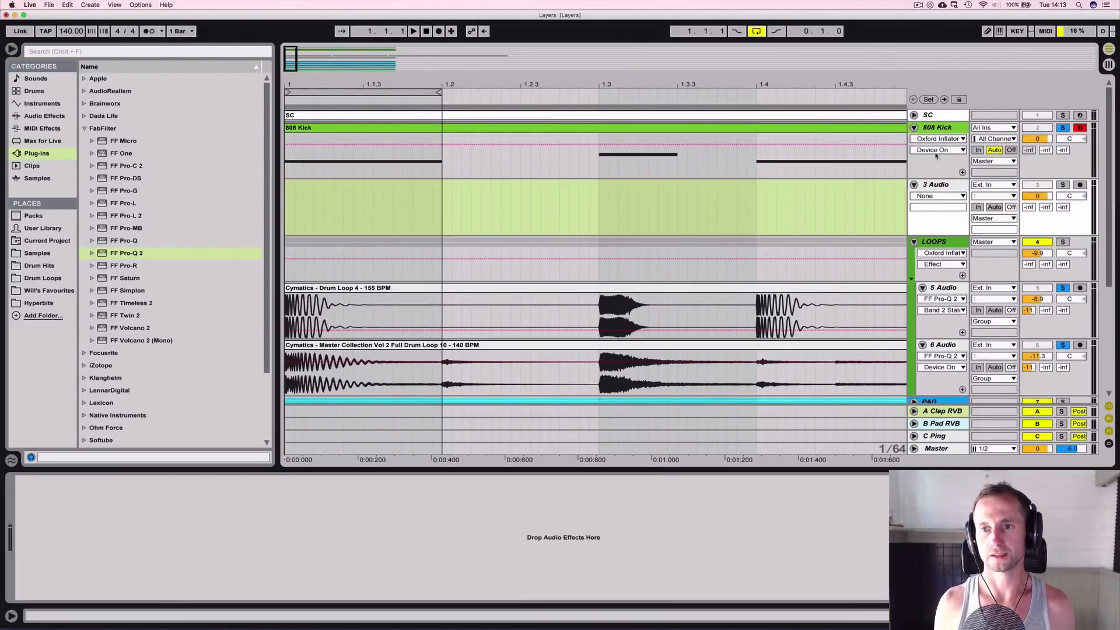
Step: Set the new audio track's input to 808 Kick, arm it and record the first kick hit
click(981, 187)
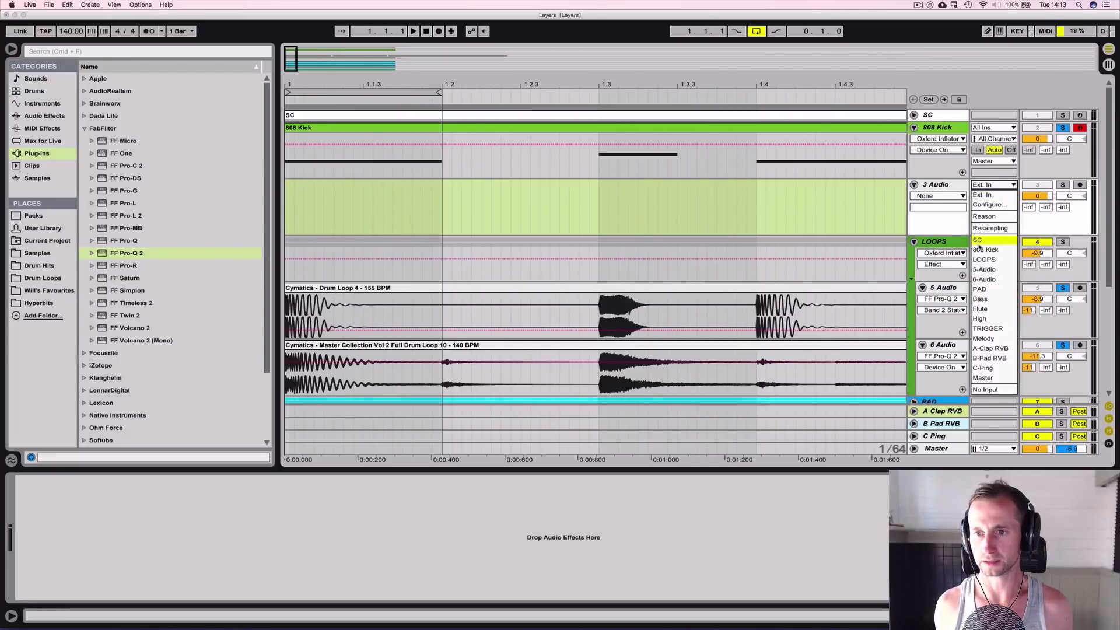
click(985, 249)
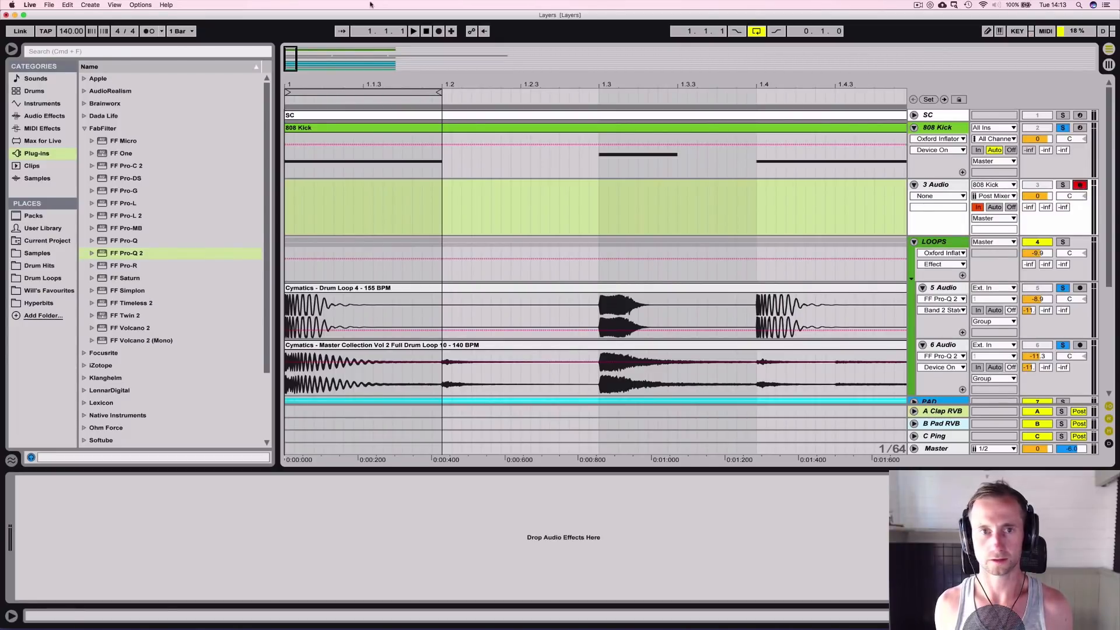
click(439, 32)
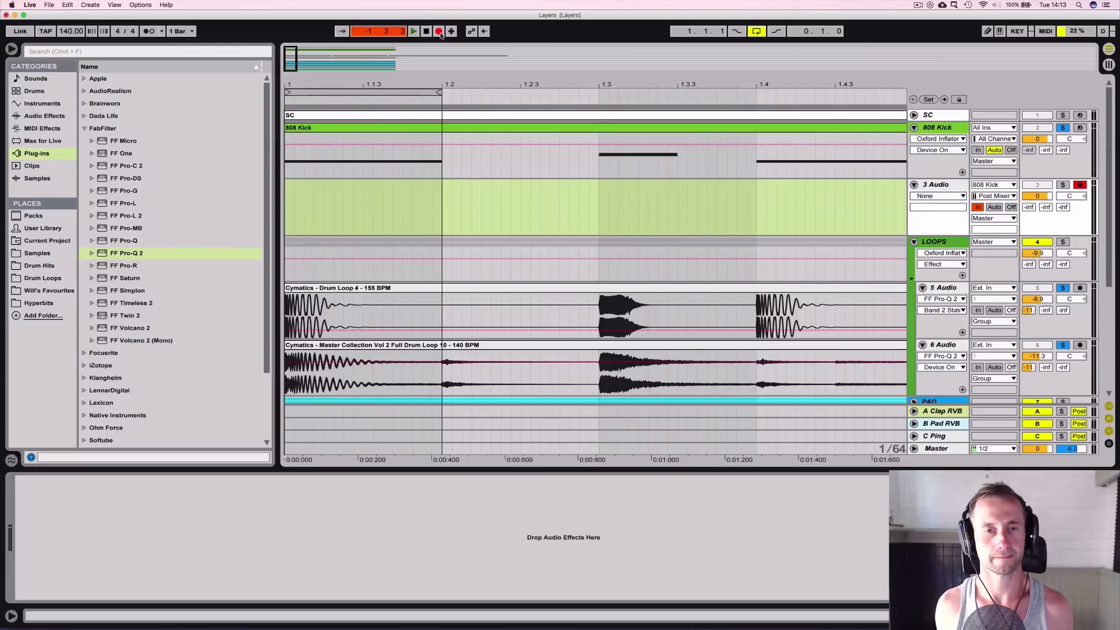
key(space)
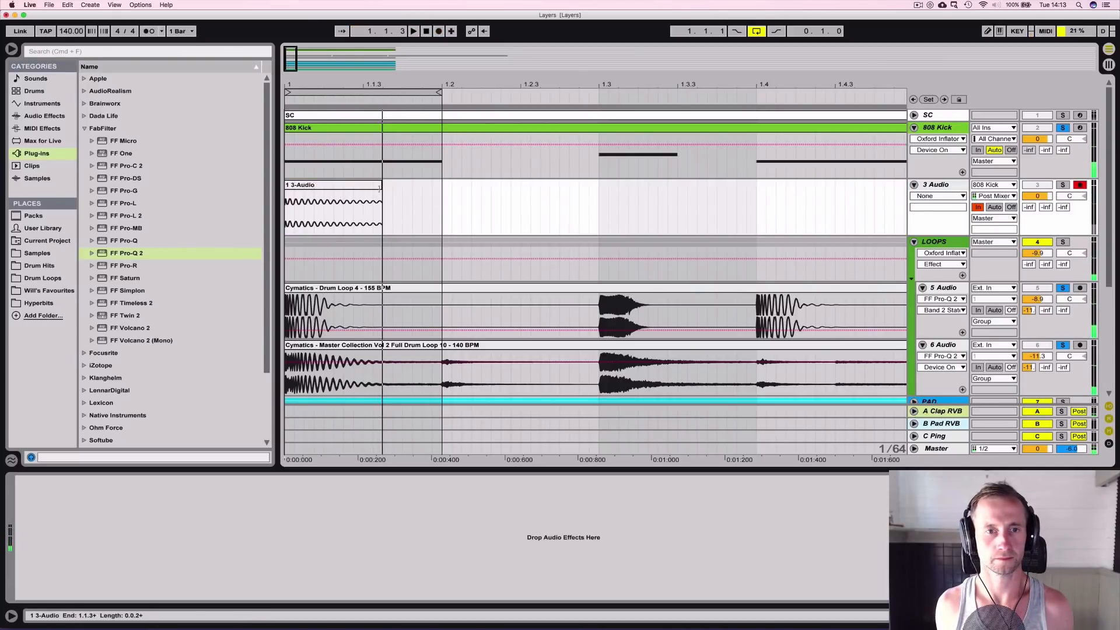
Step: Raise the recorded kick clip's gain to enlarge its waveform and return to the device view
click(375, 187)
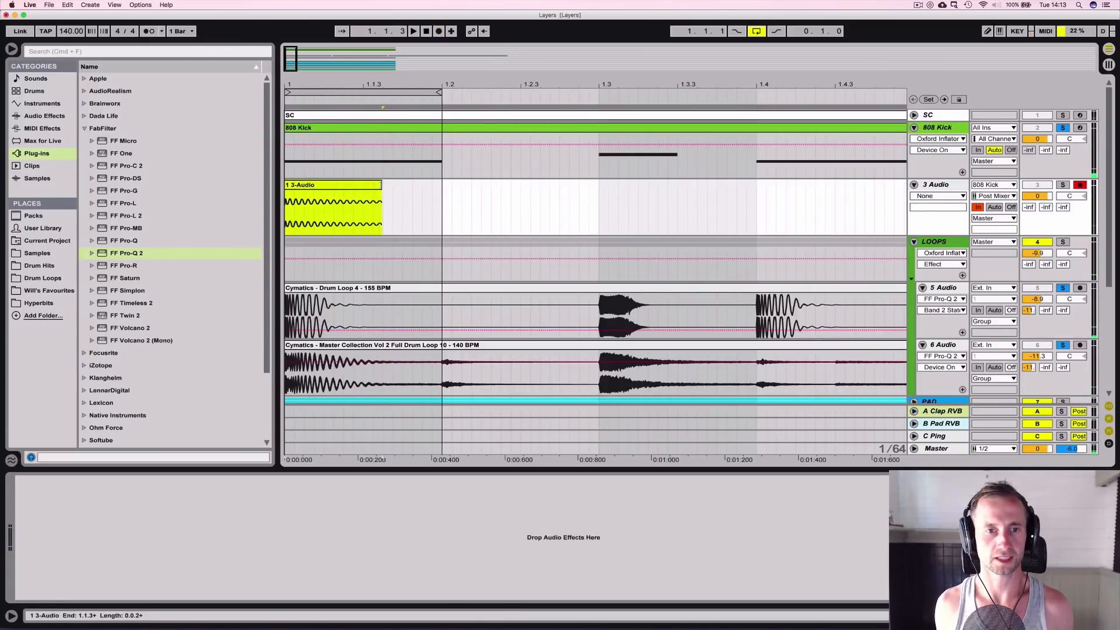
double_click(375, 186)
drag(114, 565, 114, 552)
key(shift+Tab)
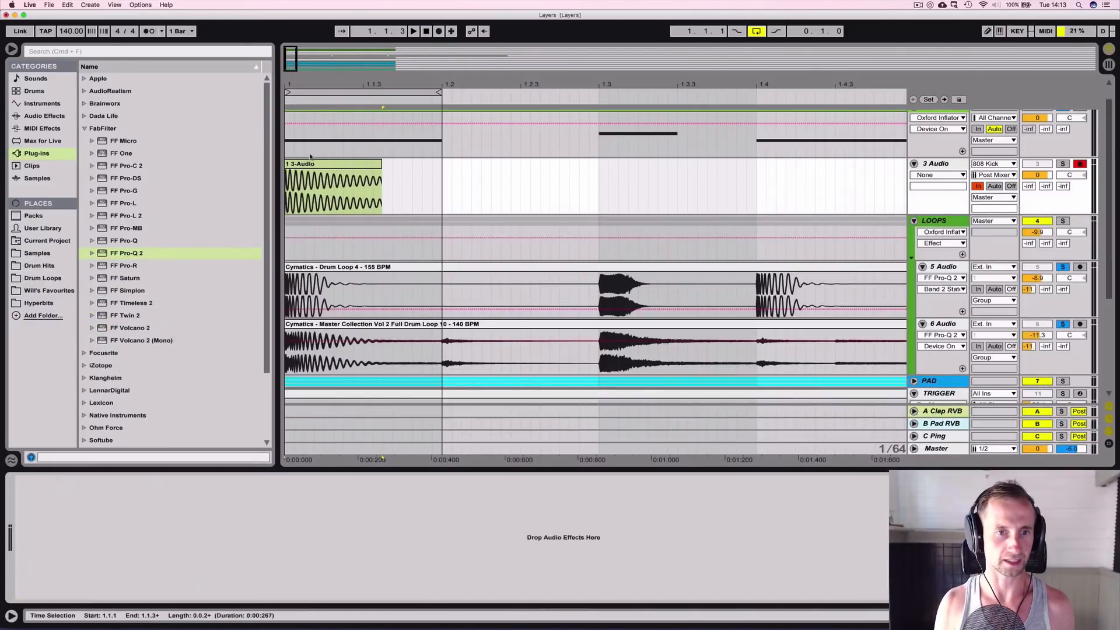
Step: Compare the recorded 808 waveform with the two loop kicks up close and delete the recorded audio track
drag(293, 83, 293, 125)
drag(700, 85, 700, 92)
click(963, 167)
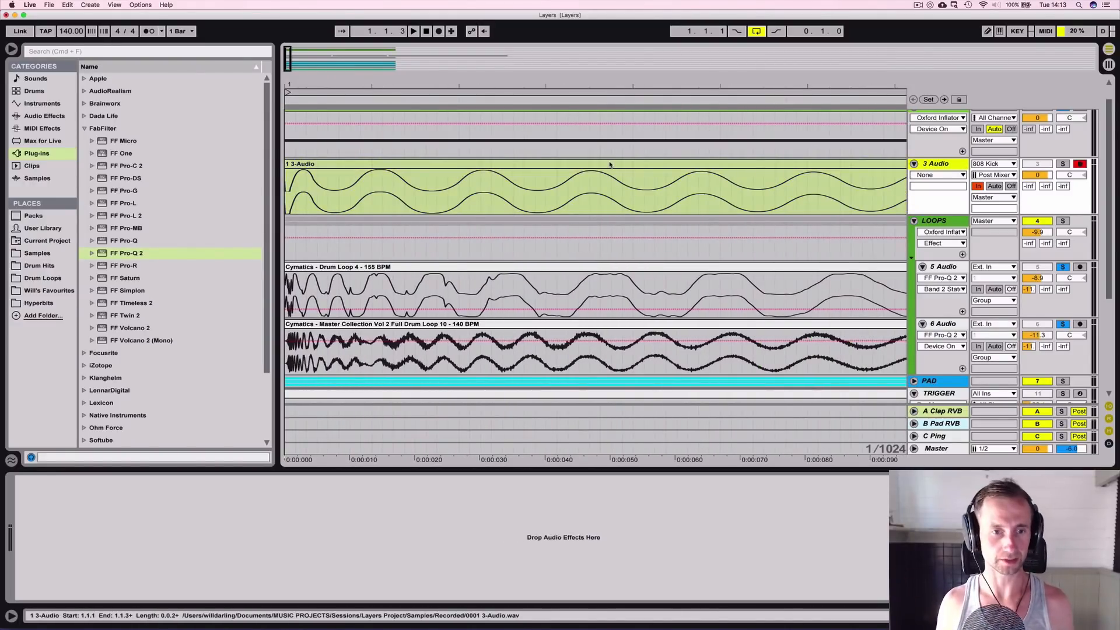
key(Delete)
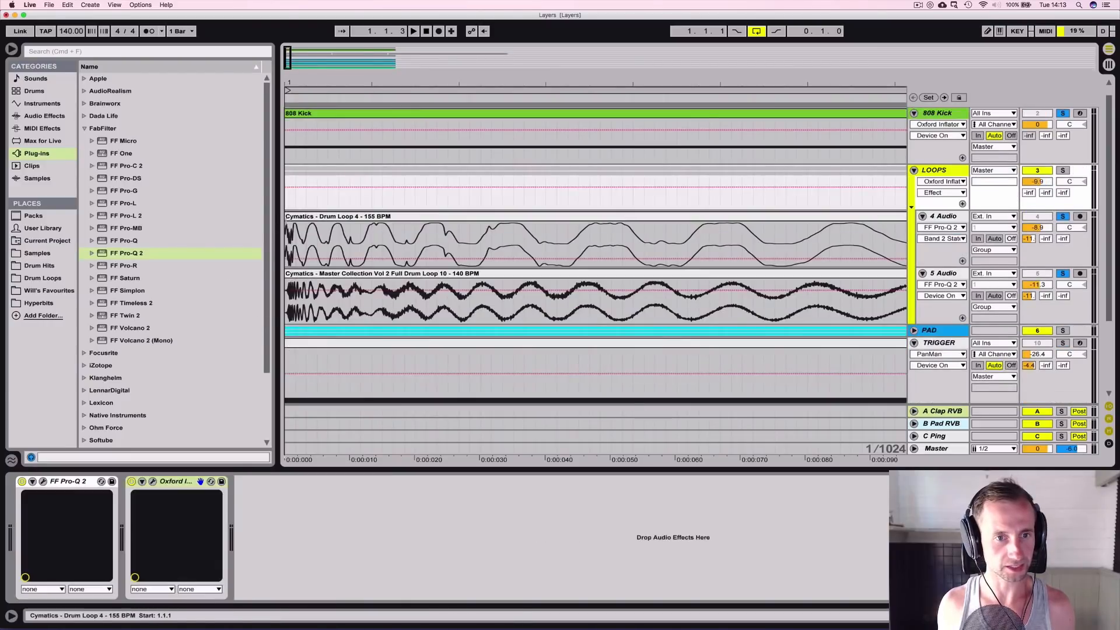
Step: Start loop playback and shift the Drum Loop 4 clip on 4 Audio slightly later, by about 2 ms
key(space)
mouse_move(286, 217)
mouse_down()
mouse_move(392, 216)
mouse_move(272, 211)
mouse_move(309, 210)
mouse_move(281, 210)
mouse_move(300, 213)
mouse_up()
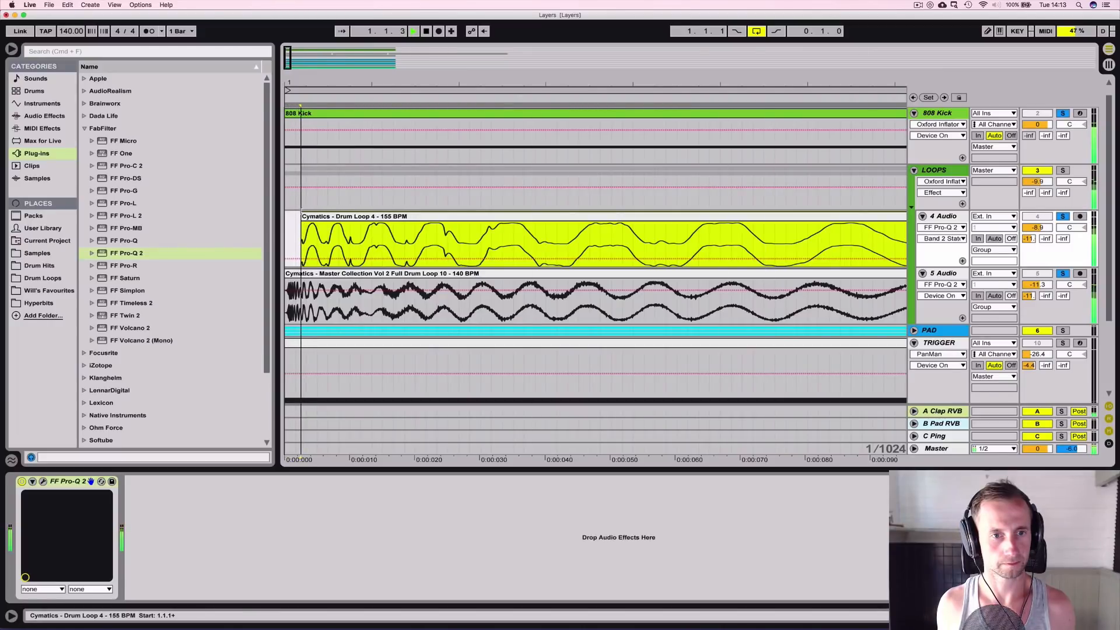
Step: Compare the kick starts of both loop clips on 4 Audio and 5 Audio up close and audition the one-beat loop
mouse_move(287, 274)
mouse_down()
mouse_move(311, 272)
mouse_move(281, 268)
mouse_up()
key(space)
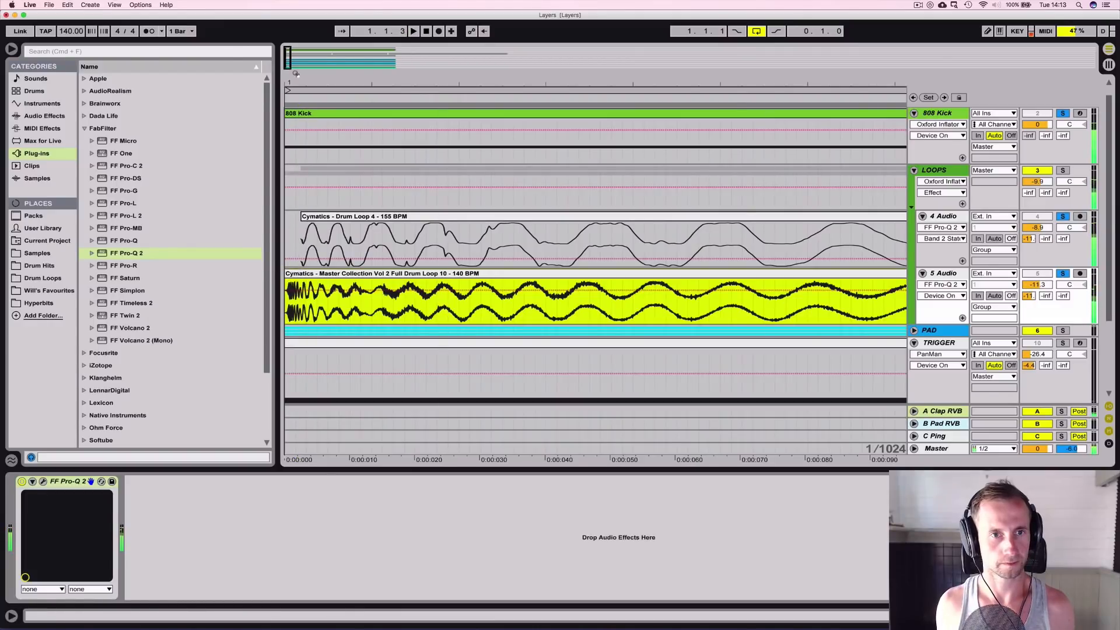
drag(293, 76, 293, 169)
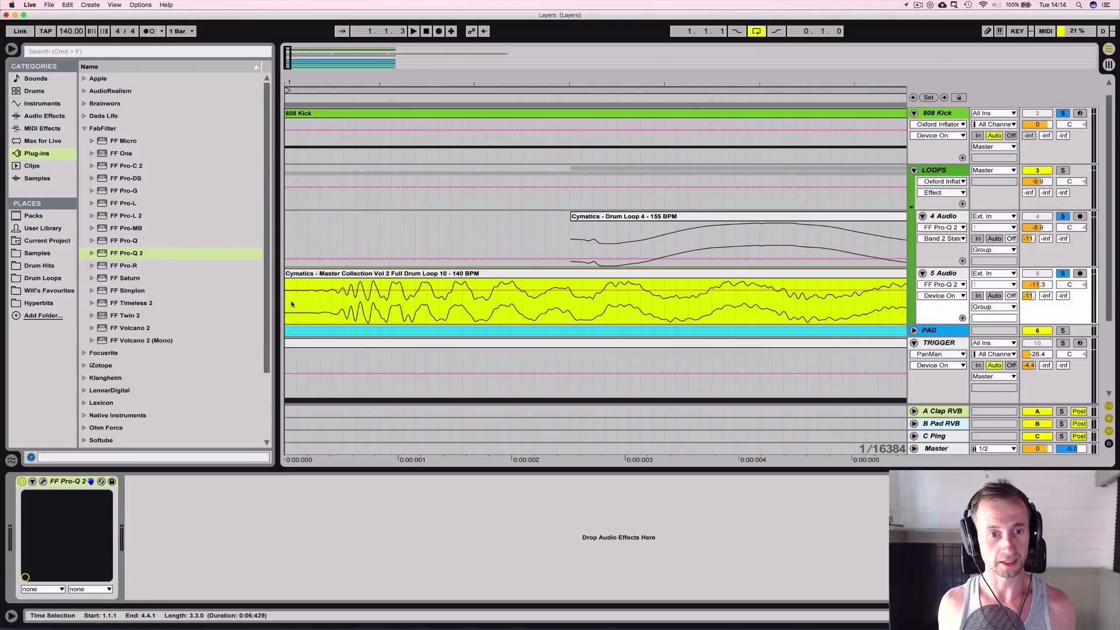
click(335, 304)
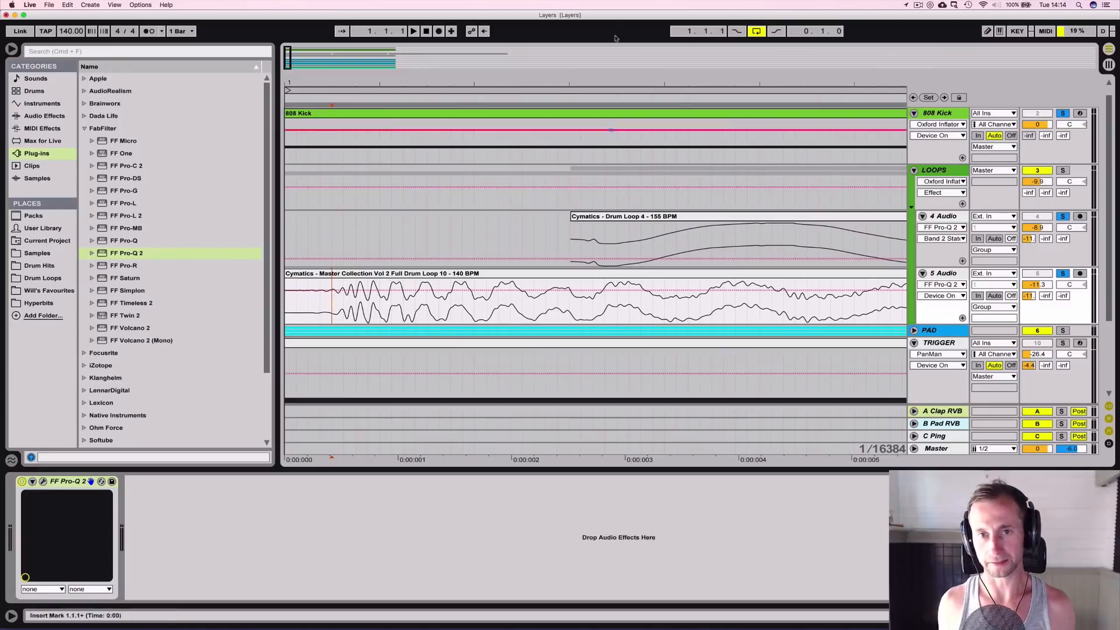
drag(614, 84, 614, 51)
drag(389, 83, 354, 235)
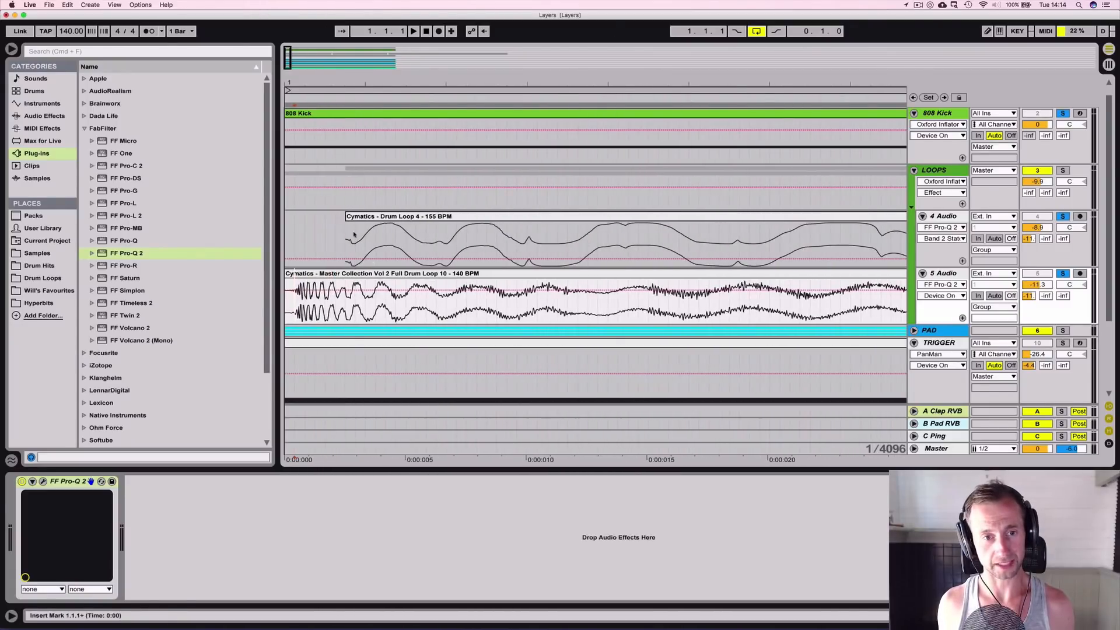
drag(501, 85, 501, 29)
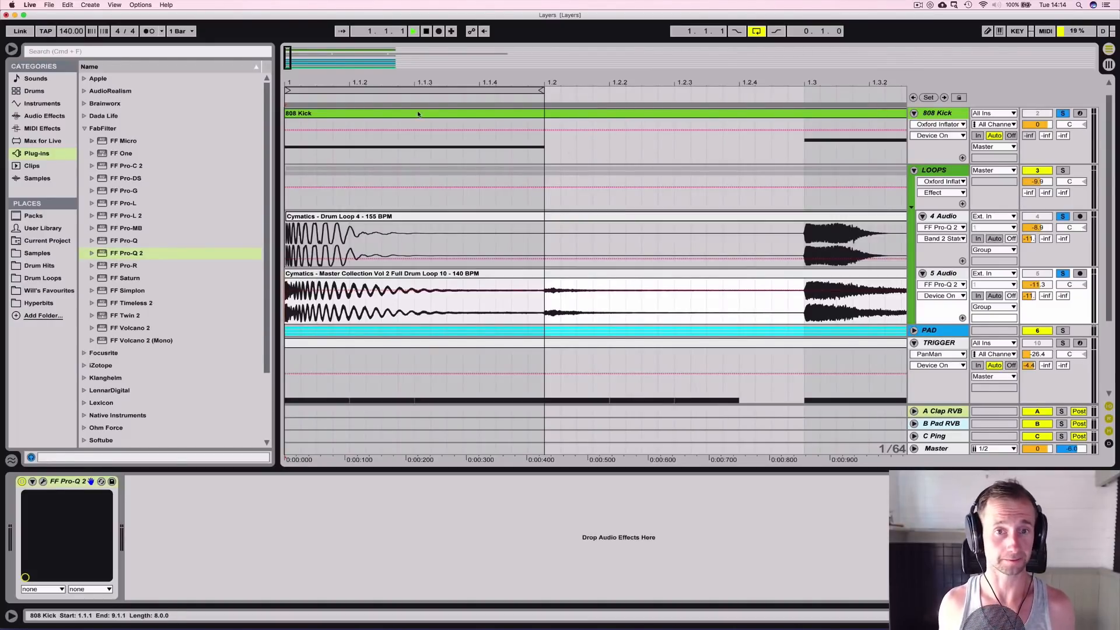
key(space)
drag(428, 86, 427, 34)
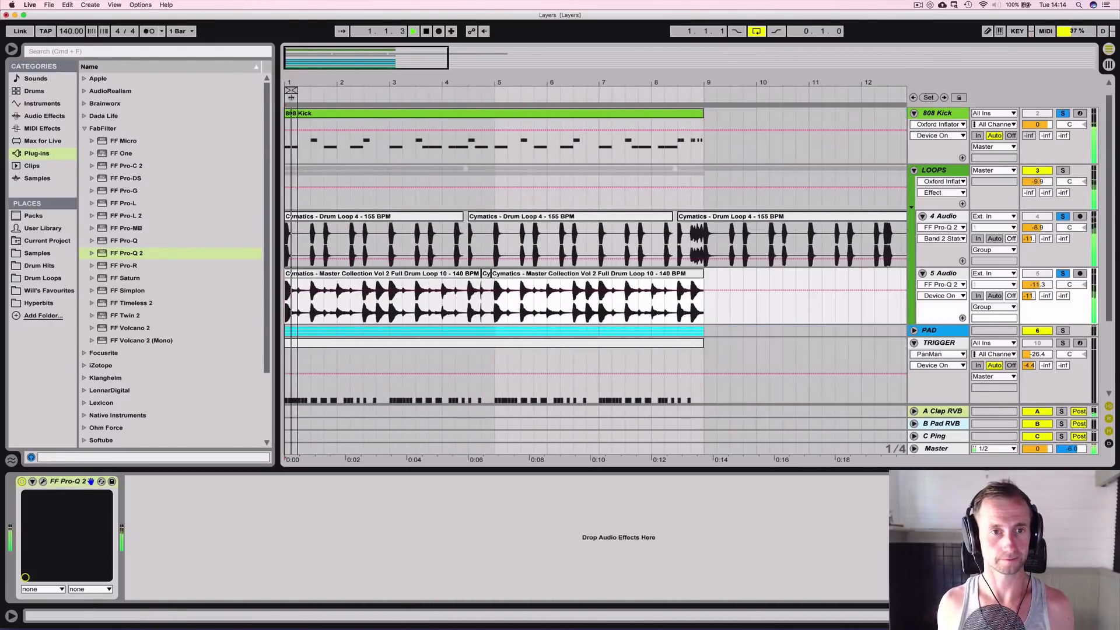
key(space)
Step: Extend the playback loop to 8 bars, ending at bar 9, turn off the 808 Kick solo and play the full arrangement
drag(296, 90, 692, 105)
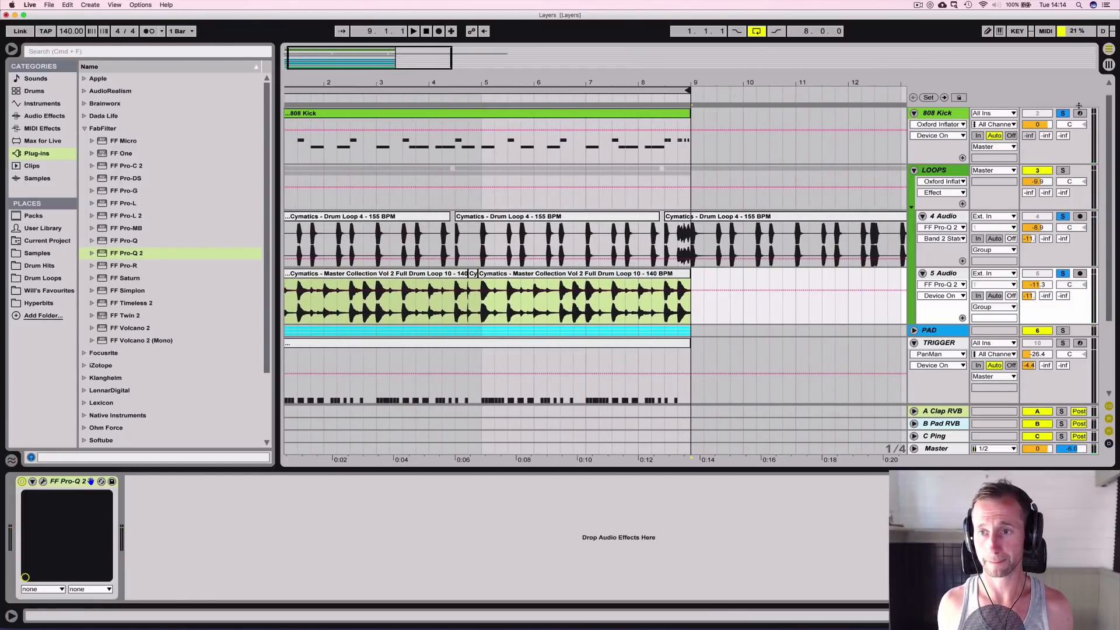
click(1063, 114)
key(space)
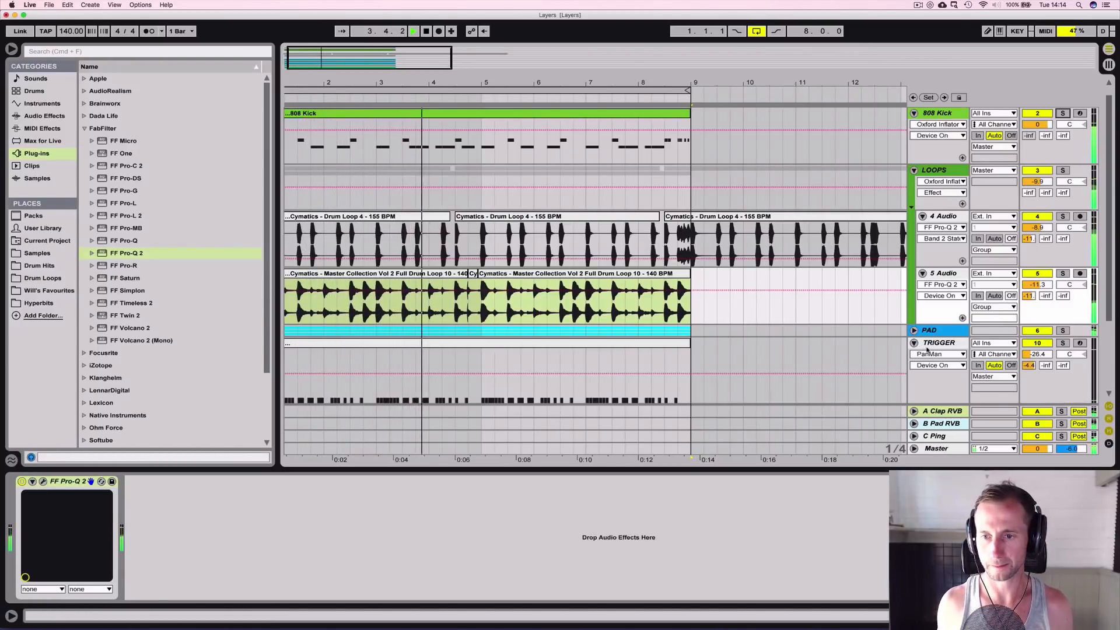
Step: Collapse the TRIGGER track, the LOOPS group and the 808 Kick track while listening, and stop playback
click(915, 343)
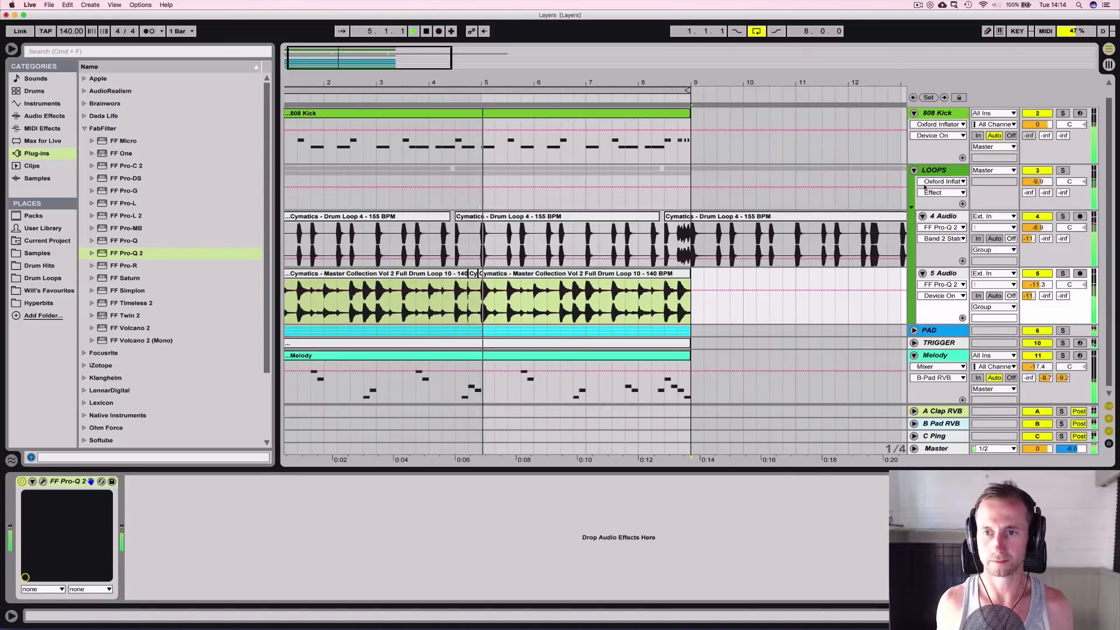
click(914, 170)
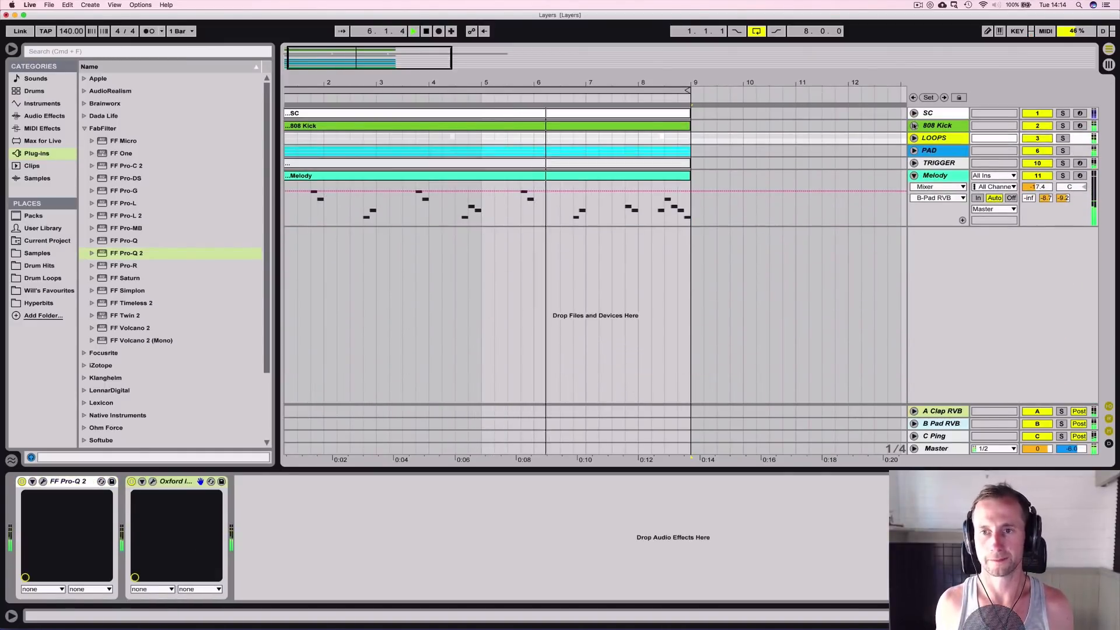
click(914, 125)
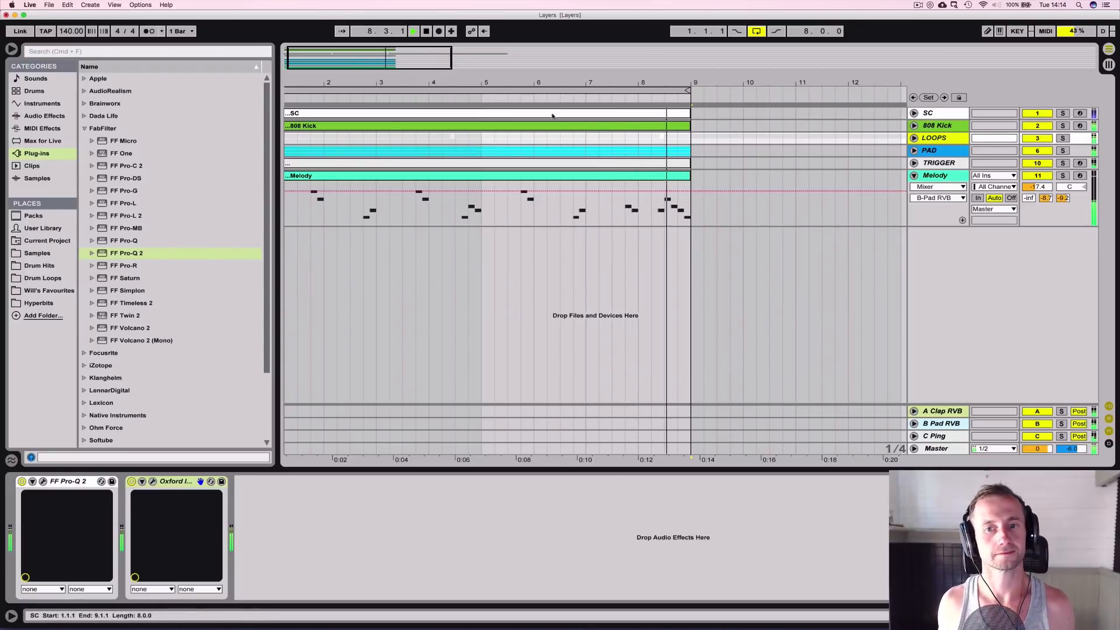
key(space)
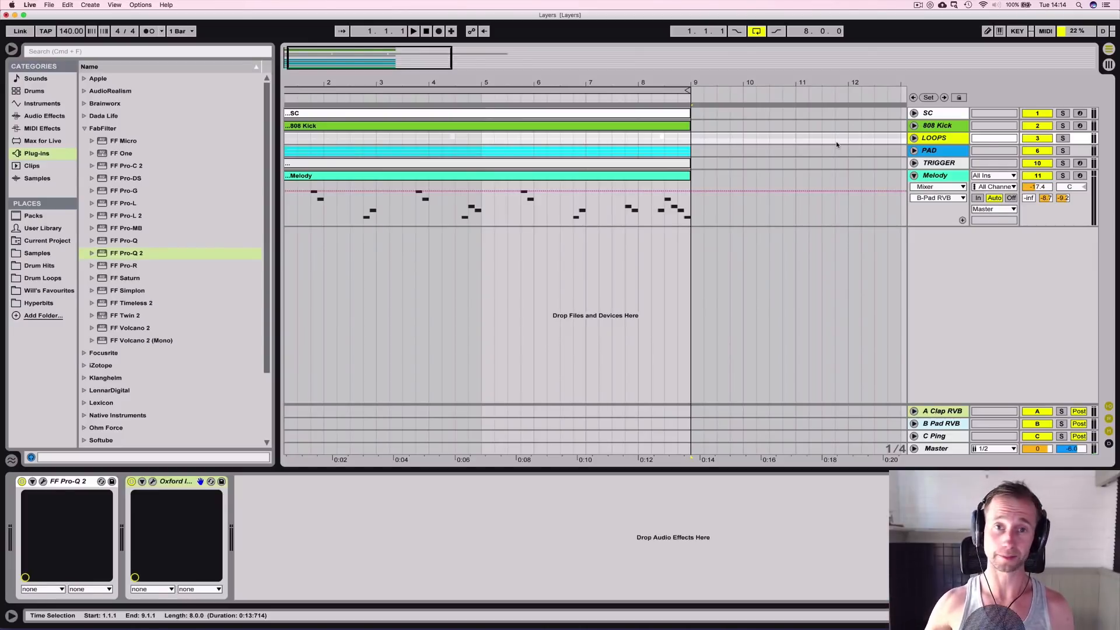
Step: Unfold the PAD group and look through the device chains of its Bass and Flute layers
click(914, 151)
click(939, 197)
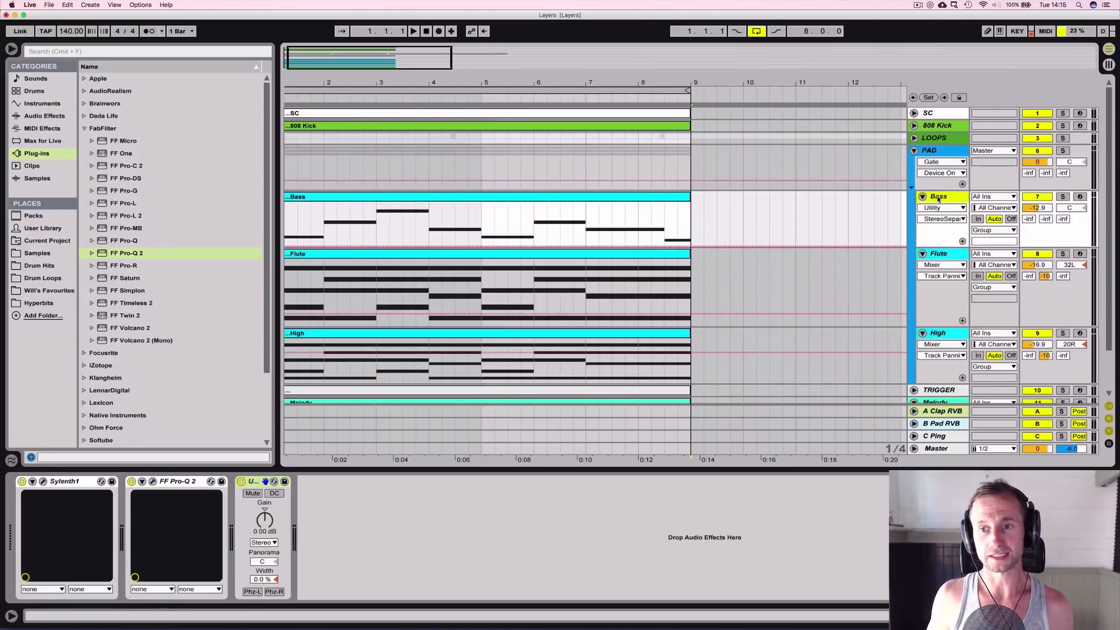
click(939, 252)
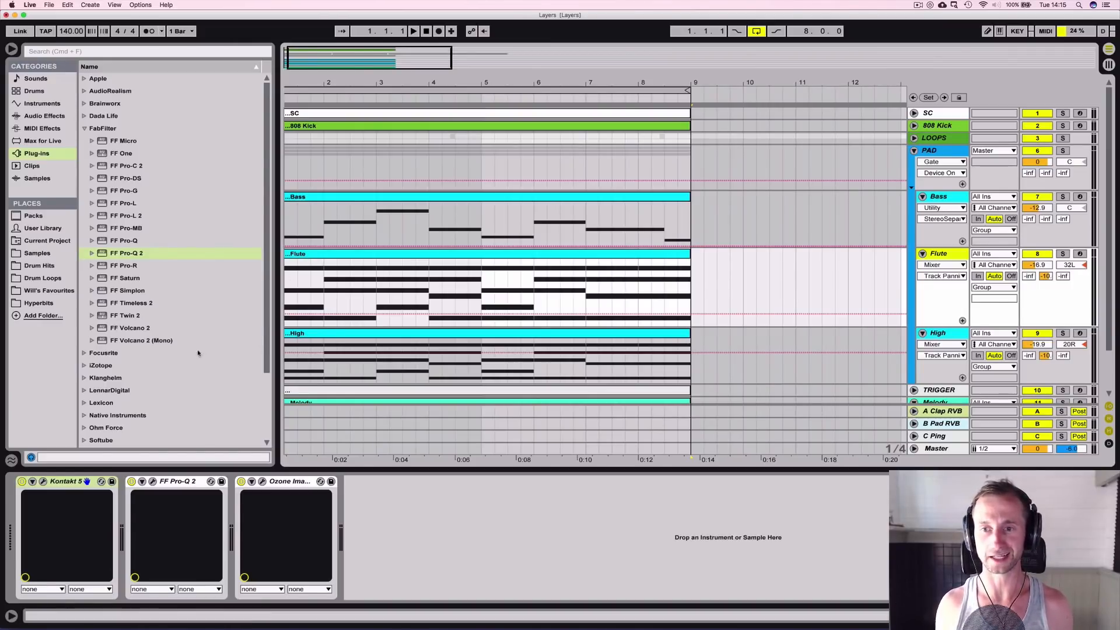
click(941, 196)
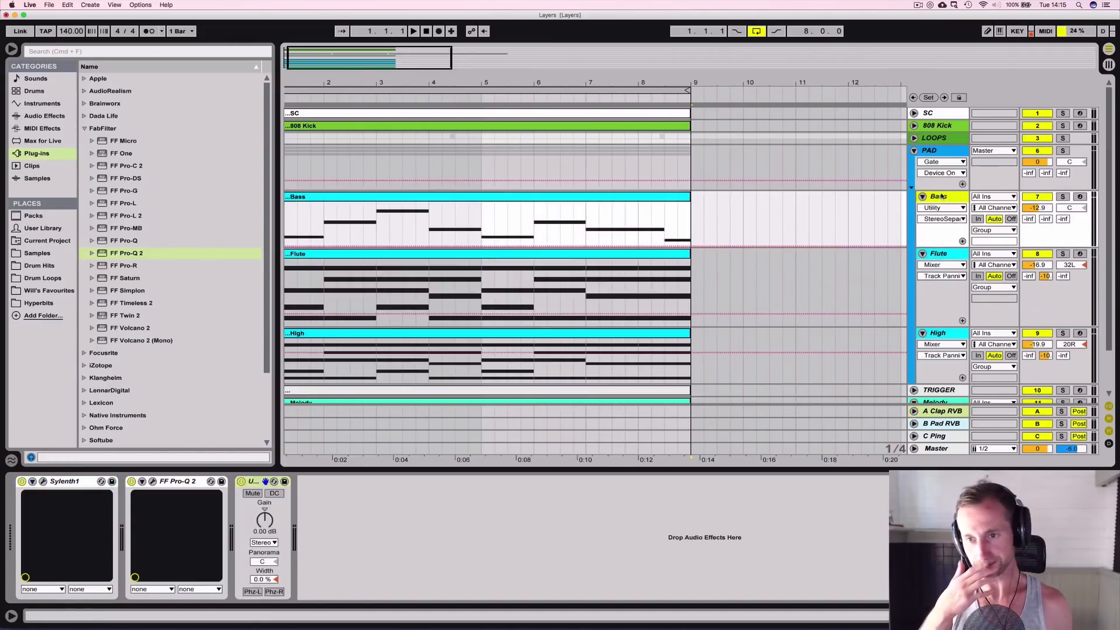
Step: Open Sylenth1 on the Bass track, browse its presets to 148: SFX Horror Dentist and set the reverb to on
click(43, 482)
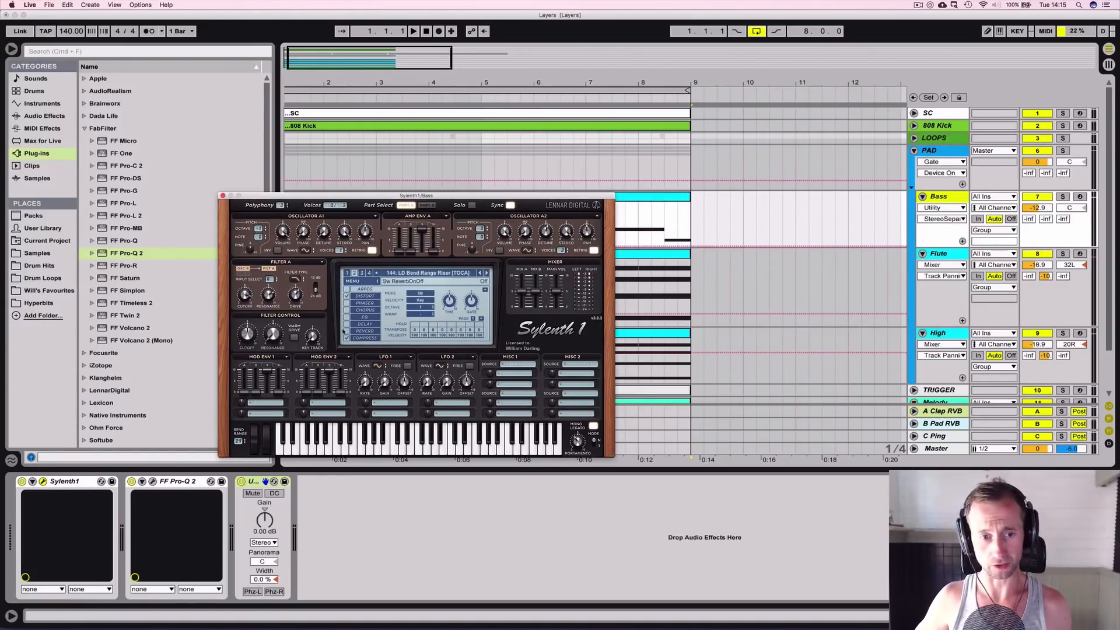
click(487, 273)
click(487, 273)
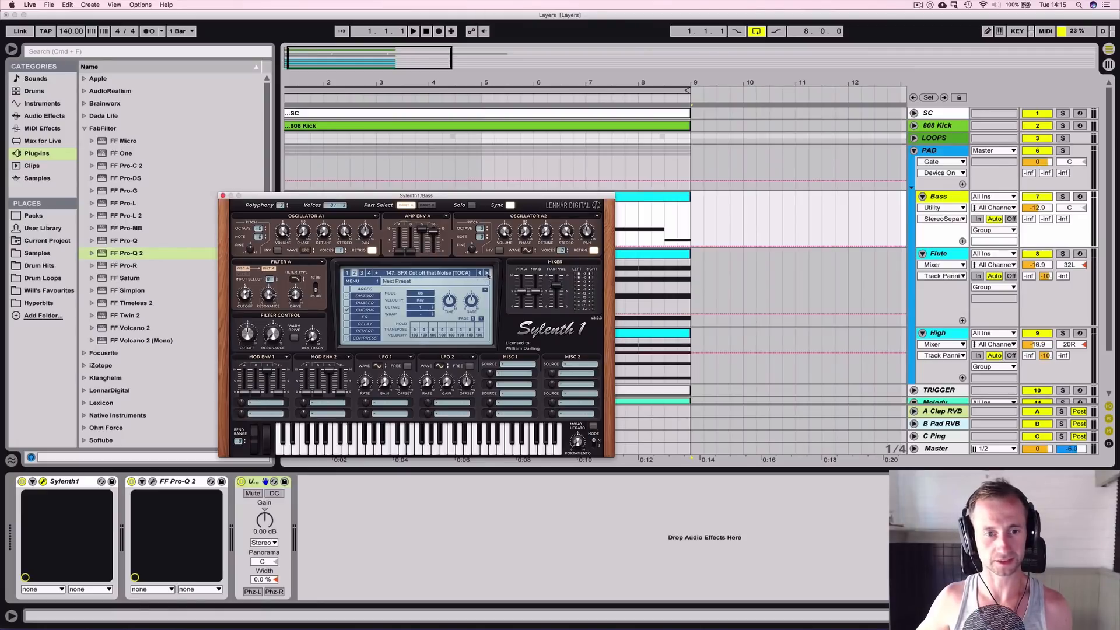
click(487, 273)
click(488, 273)
click(487, 273)
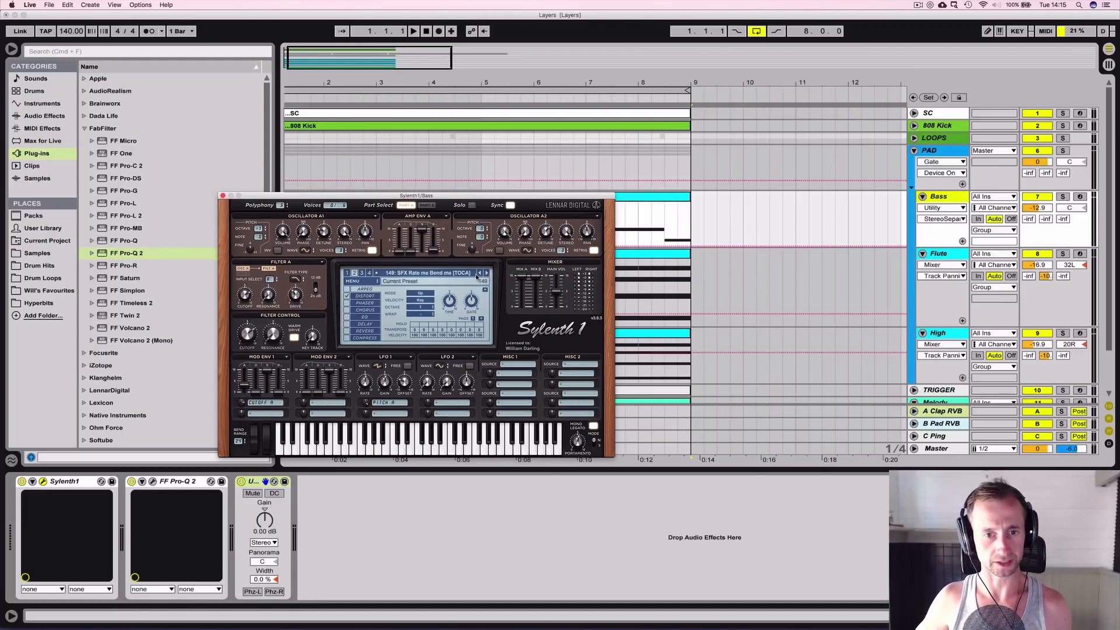
click(429, 273)
click(425, 425)
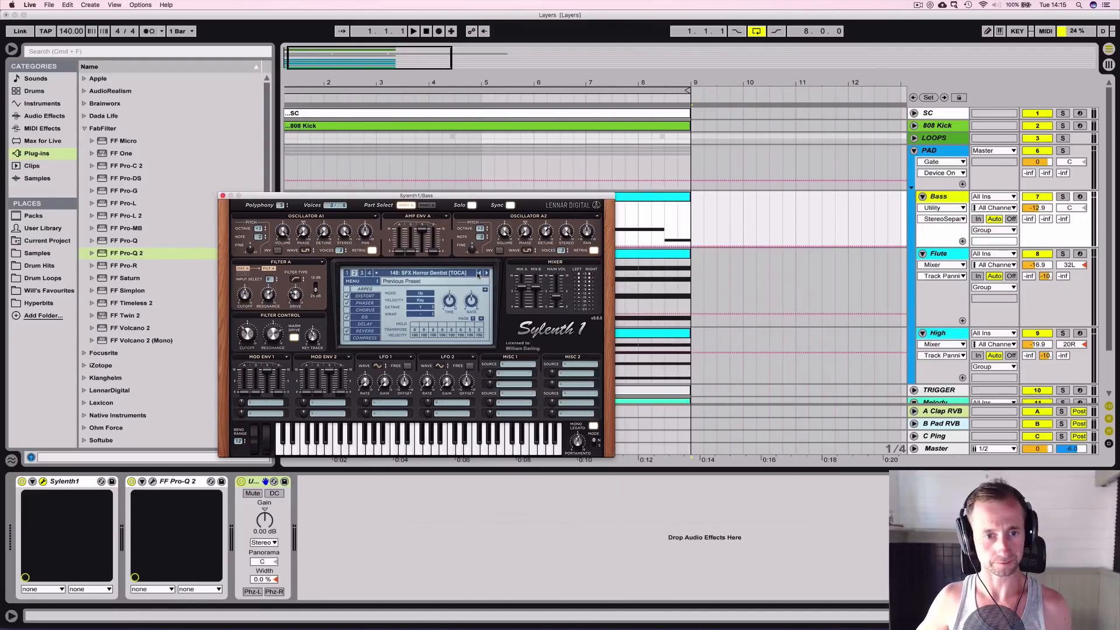
click(346, 337)
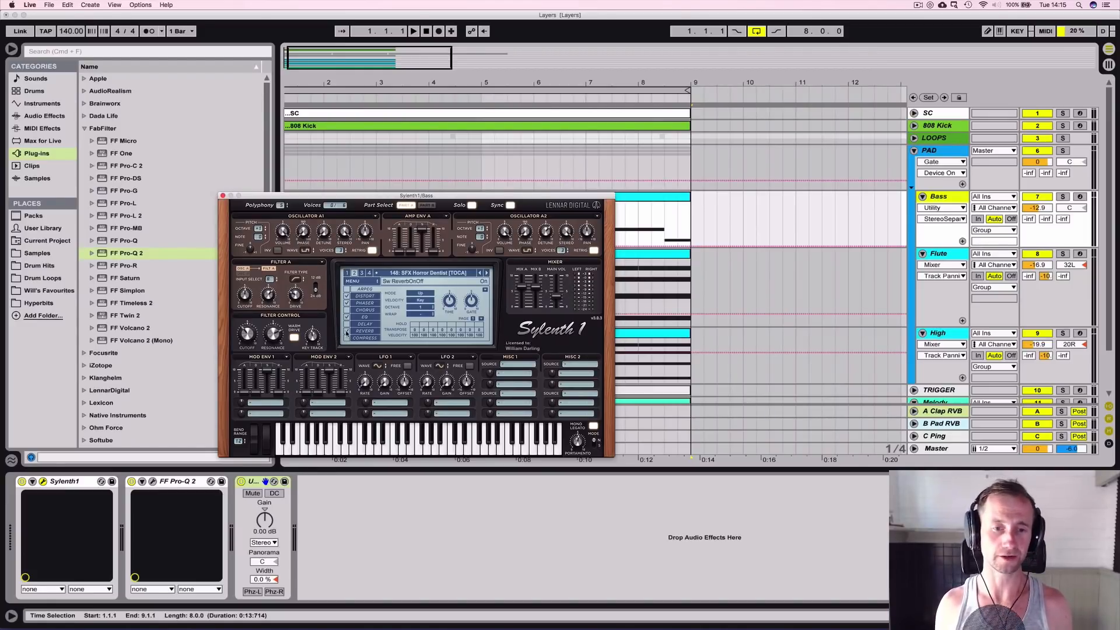
Step: Show the effect chain of the PAD group
click(961, 150)
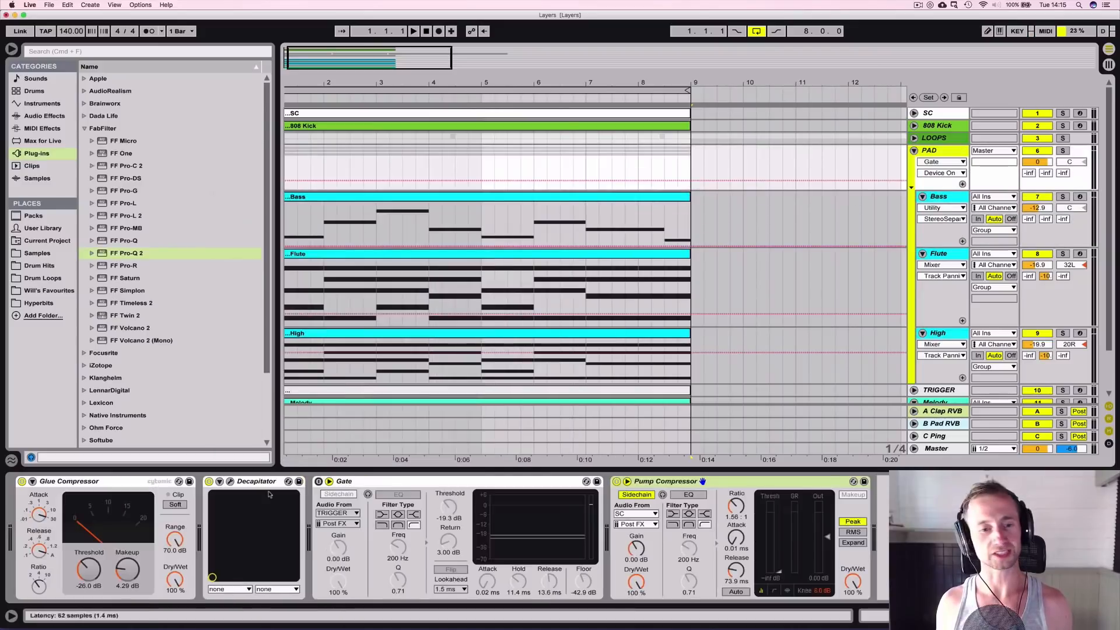